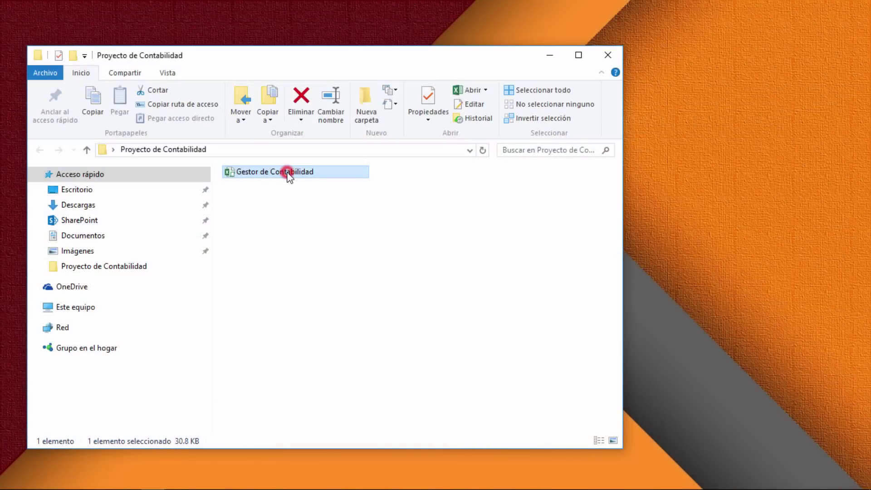
# Step: Open the Gestor de Contabilidad workbook from the Proyecto de Contabilidad folder
pyautogui.doubleClick(289, 174)
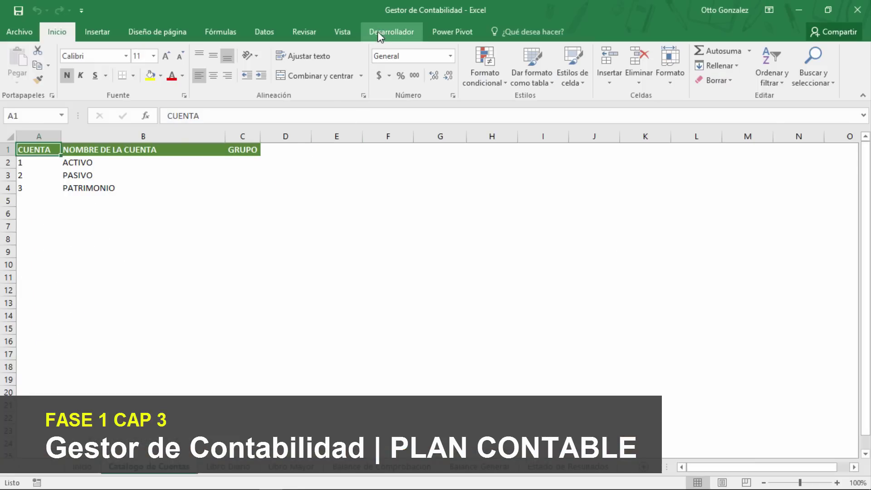
# Step: In the VBA editor, open the Funciones module and add a new line after LimpiarControles
pyautogui.click(379, 31)
pyautogui.click(15, 66)
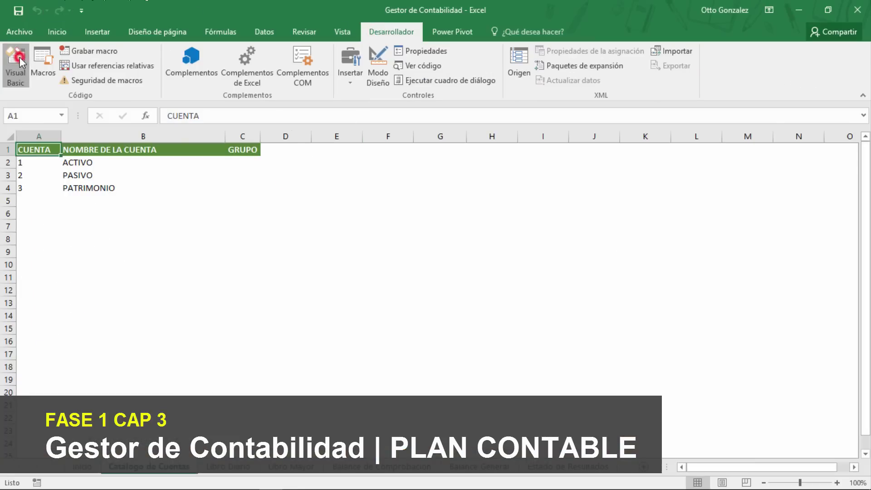
pyautogui.click(245, 247)
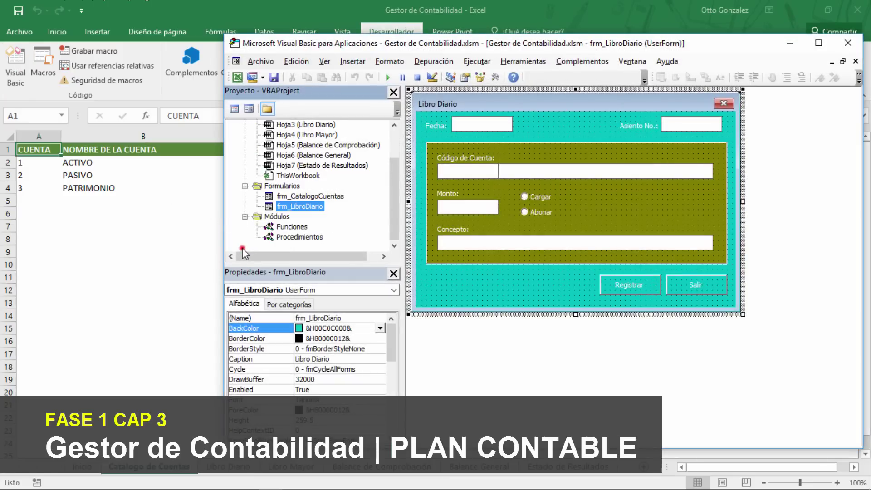
pyautogui.click(285, 227)
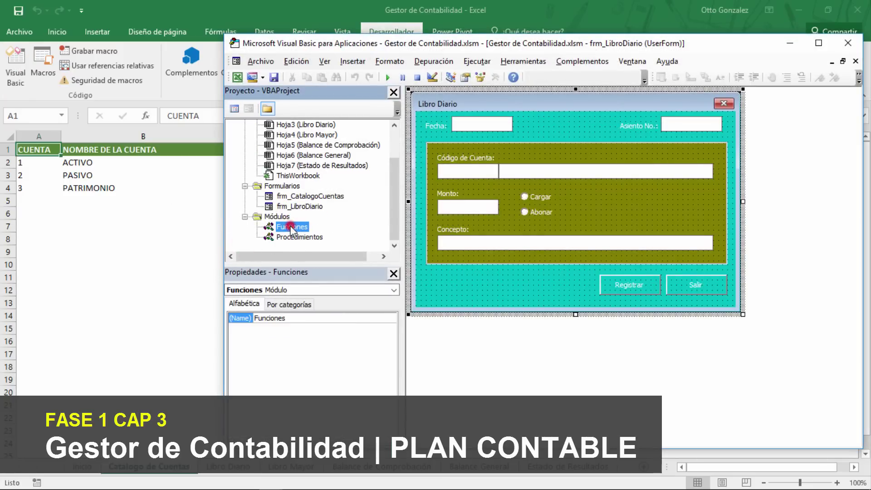
pyautogui.doubleClick(285, 228)
pyautogui.click(504, 285)
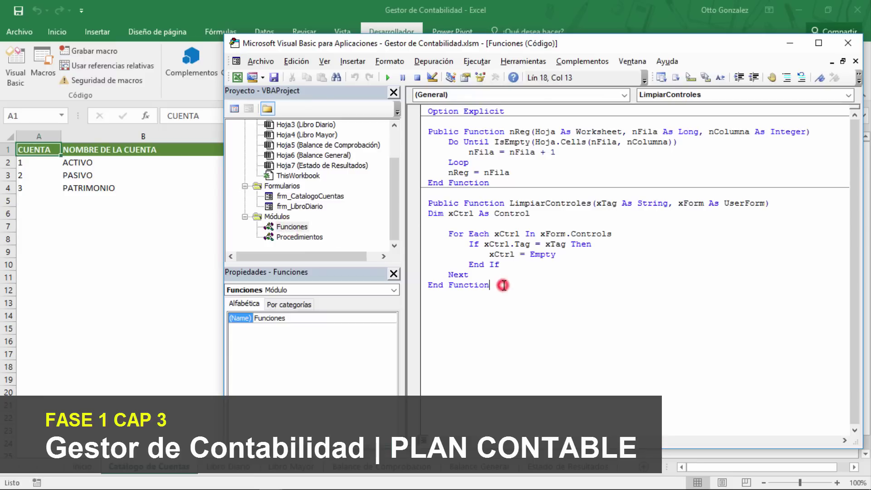
pyautogui.press('Return')
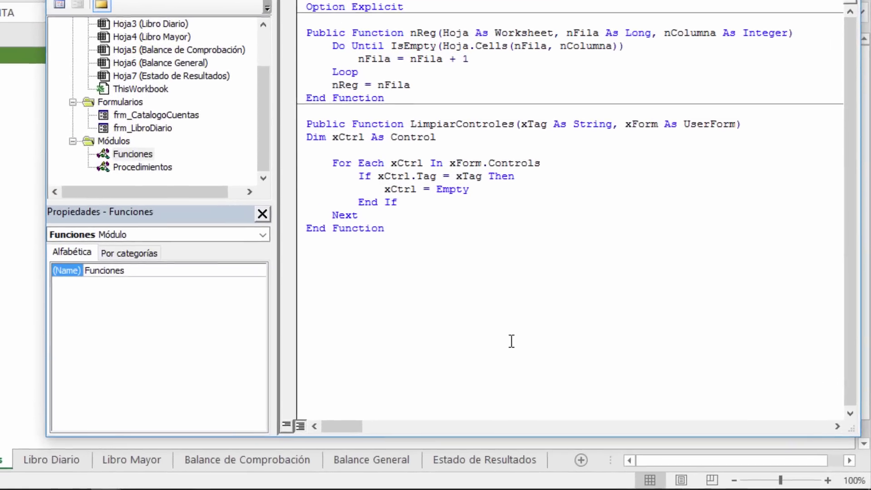
# Step: Declare Public Function ControlesVacios(xTag As String, xForm As UserForm) As Boolean
pyautogui.write('Pu')
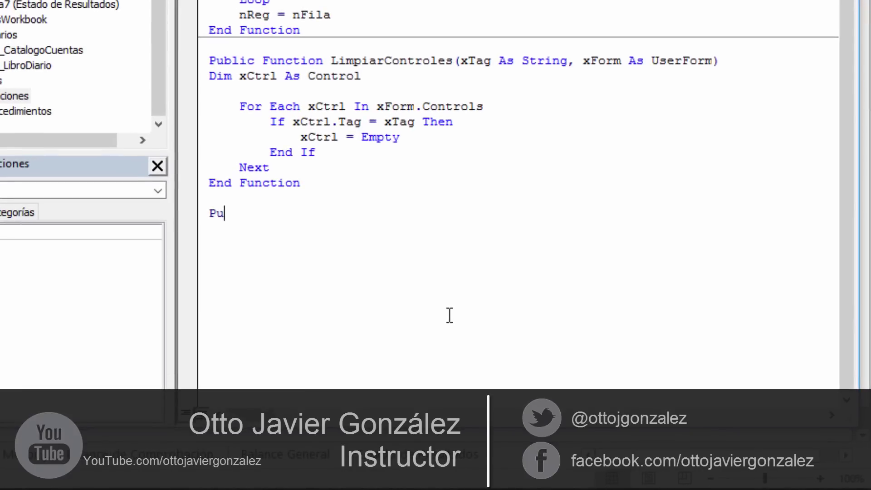
pyautogui.write('blic Functio')
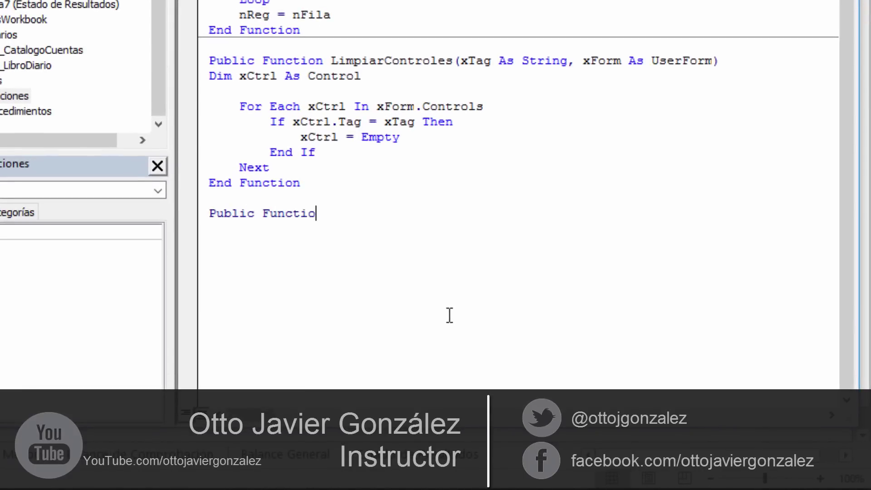
pyautogui.write('n C')
pyautogui.write('ontrolesV')
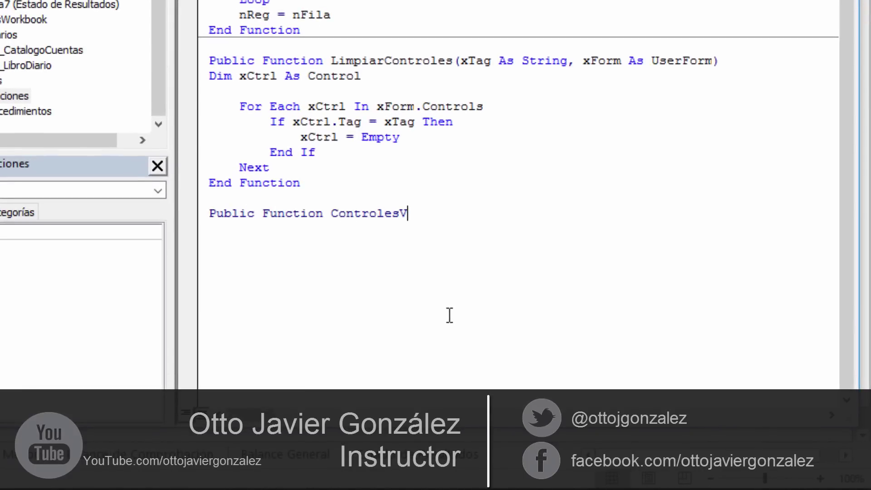
pyautogui.write('acios')
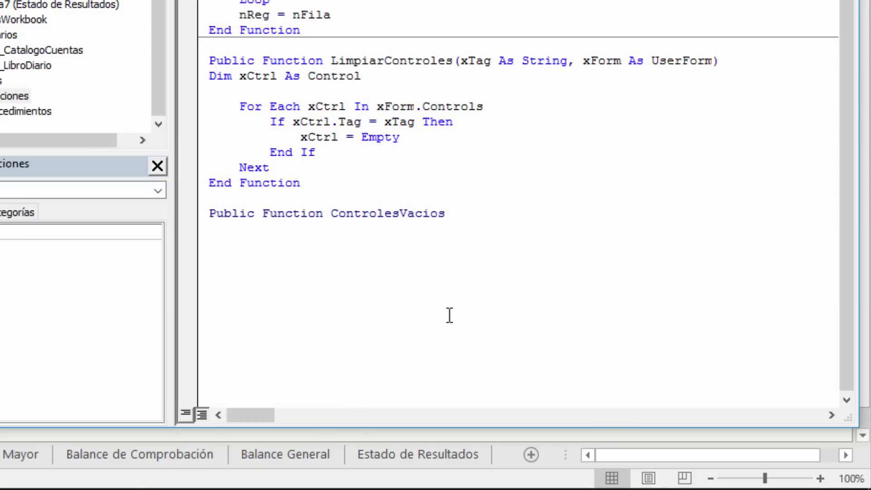
pyautogui.write('(')
pyautogui.write('xTag ')
pyautogui.write('as stri')
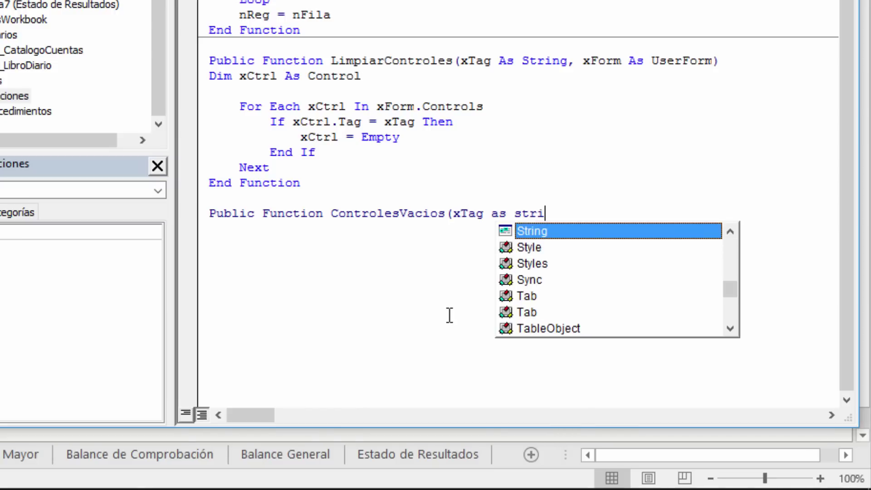
pyautogui.write('ng,')
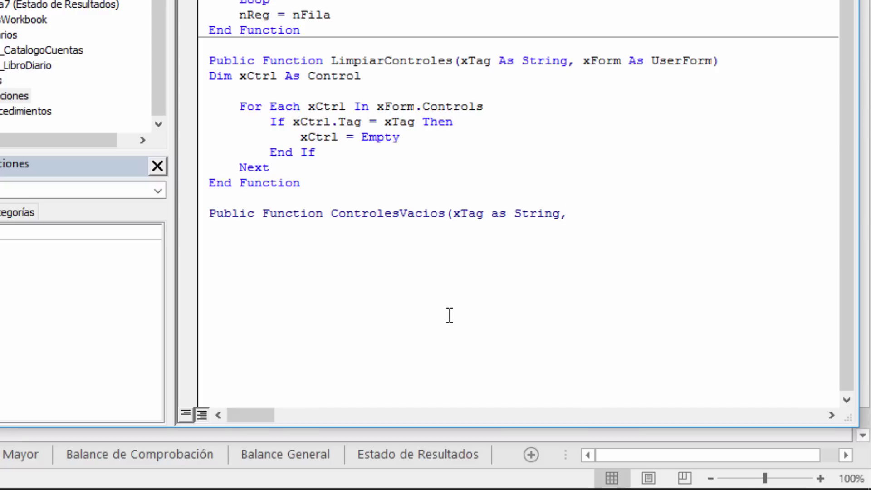
pyautogui.write(' xForm a')
pyautogui.write('s user')
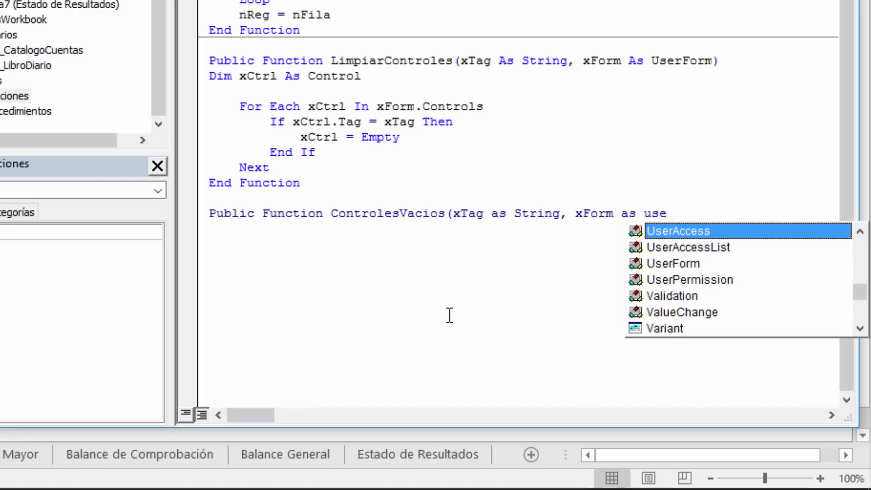
pyautogui.write('form')
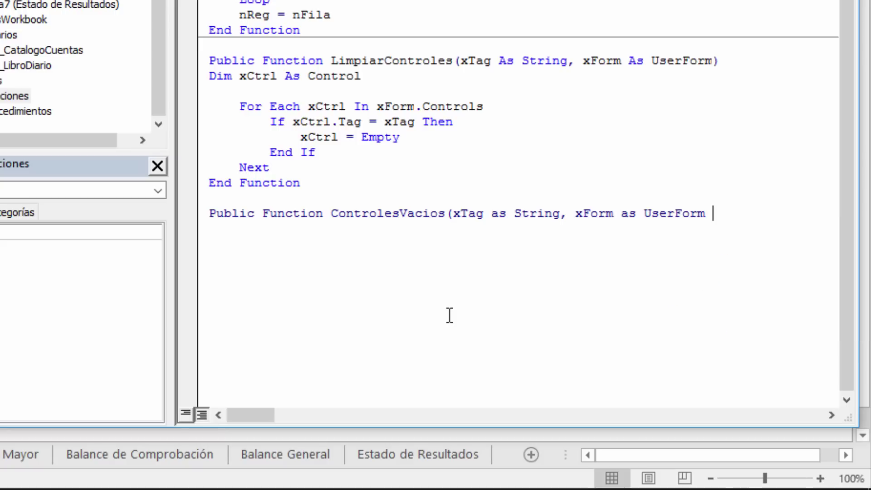
pyautogui.write(' )')
pyautogui.write(' as boolean')
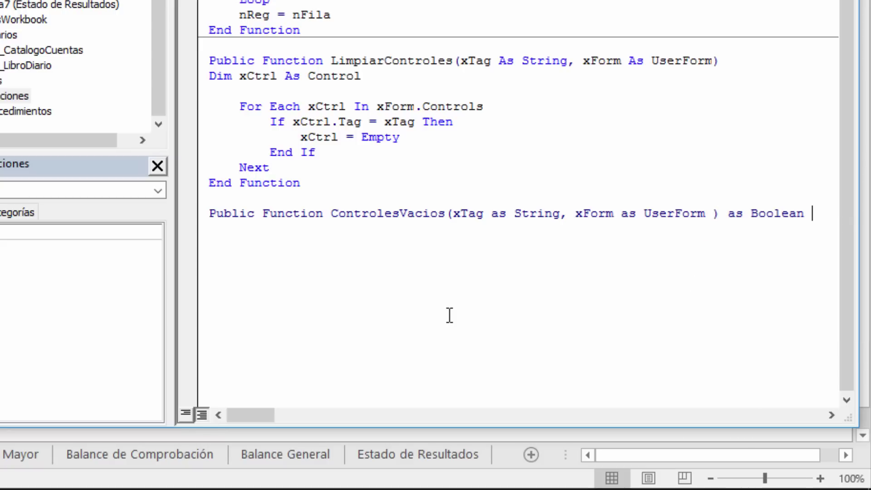
pyautogui.press('Return')
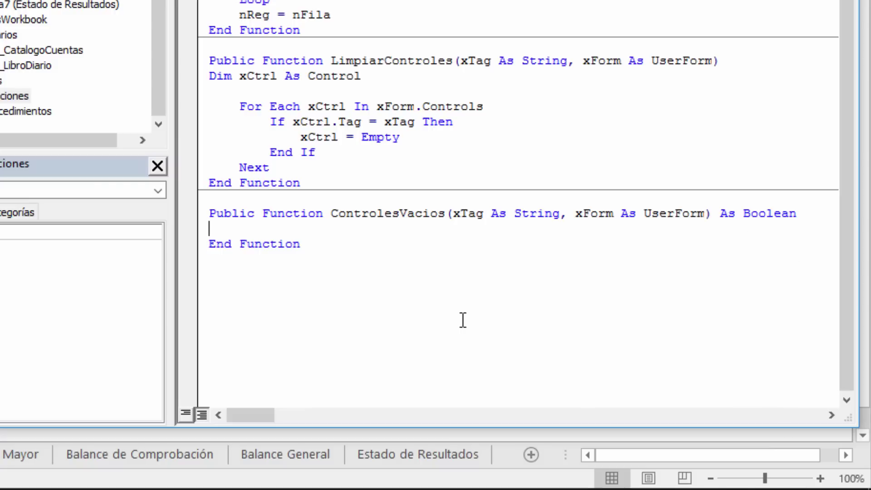
# Step: Add Dim xCtrl As Control and start a For Each xCtrl In xForm.Controls loop
pyautogui.write('dim xC')
pyautogui.write('tr')
pyautogui.write('l ')
pyautogui.write('a')
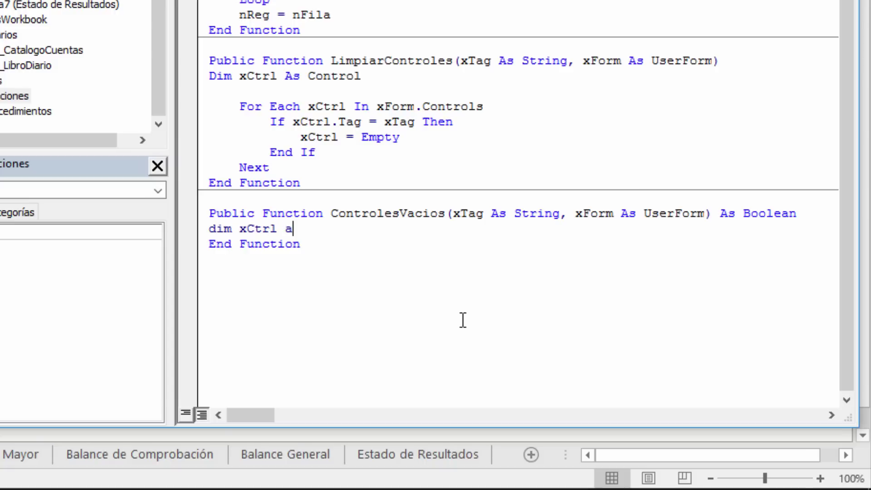
pyautogui.write('s control')
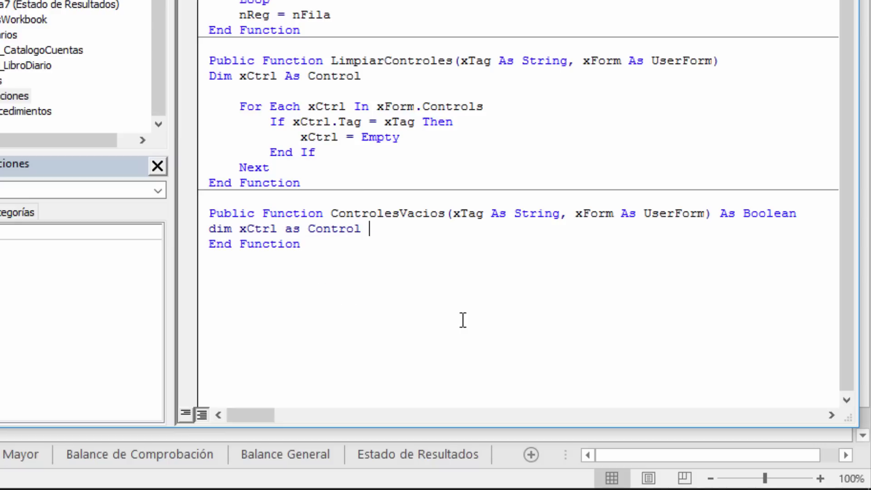
pyautogui.press('Return')
pyautogui.press('Return')
pyautogui.press('Tab')
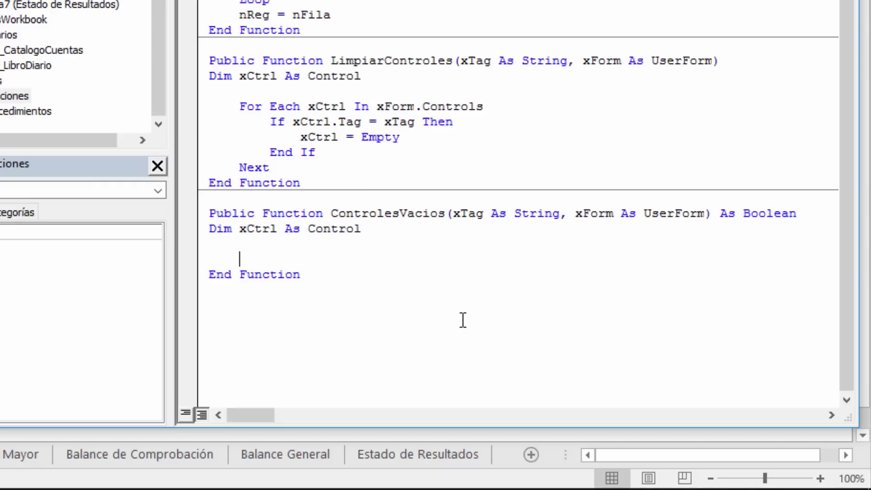
pyautogui.write('for ')
pyautogui.write('each x')
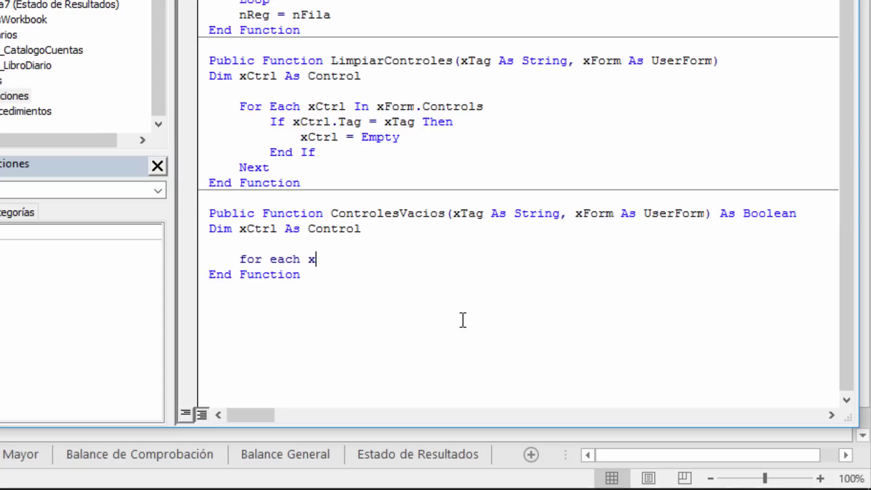
pyautogui.write('ctrl')
pyautogui.write(' in x')
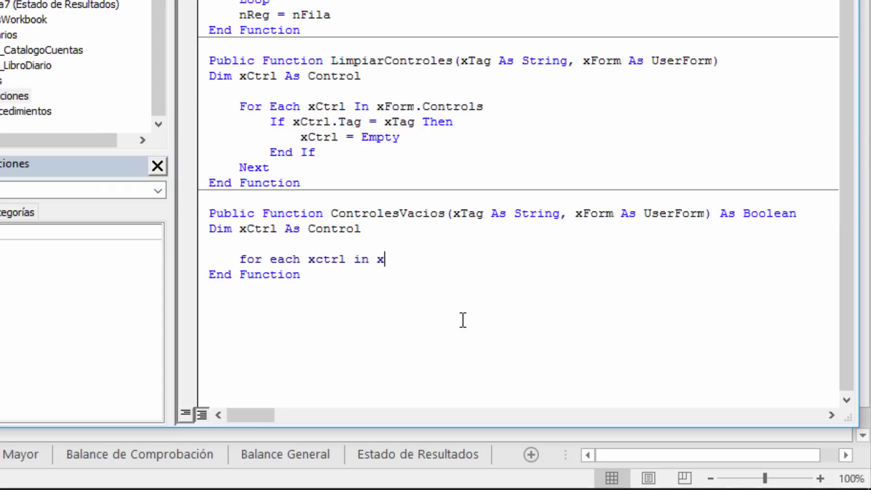
pyautogui.write('form.')
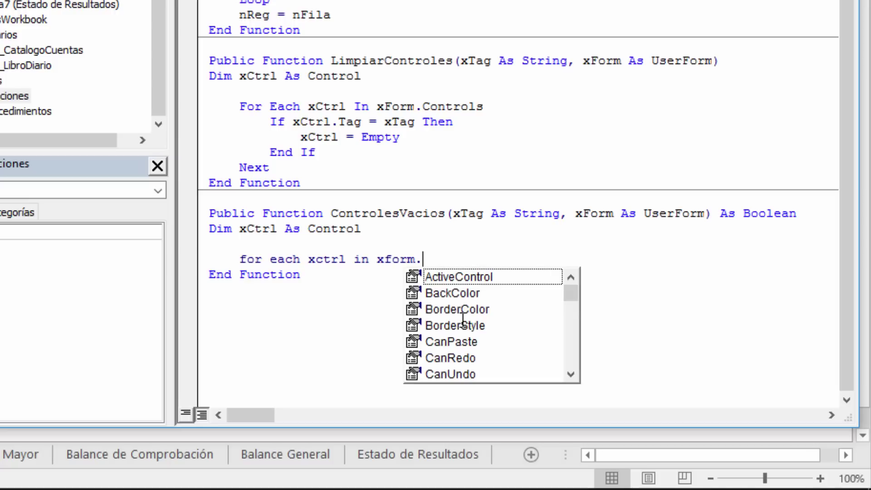
pyautogui.write('cont')
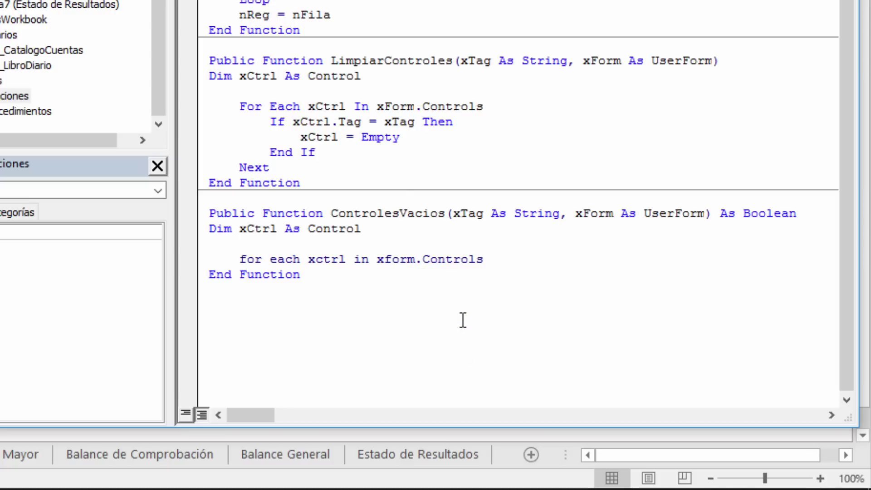
pyautogui.press('Return')
pyautogui.press('Tab')
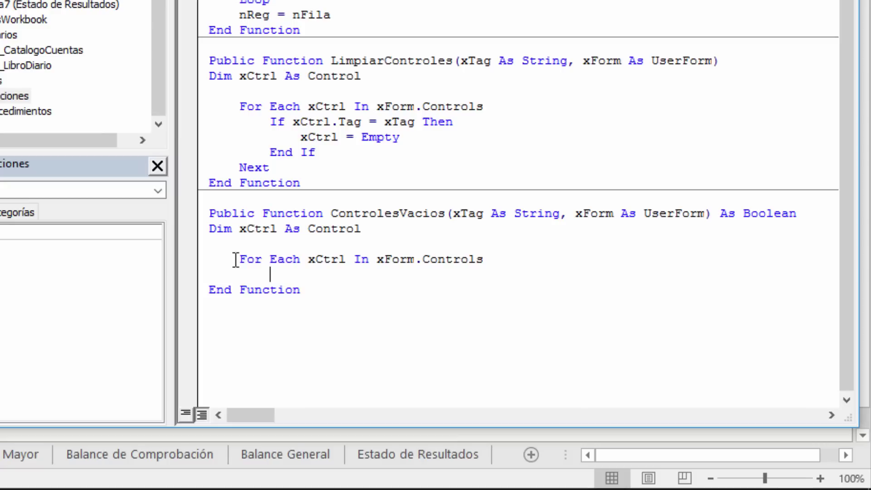
# Step: Inside the loop, add If xCtrl.Tag = xTag And xCtrl = Empty Then
pyautogui.write('if c')
pyautogui.press('BackSpace')
pyautogui.write('xct')
pyautogui.write('rl.tag')
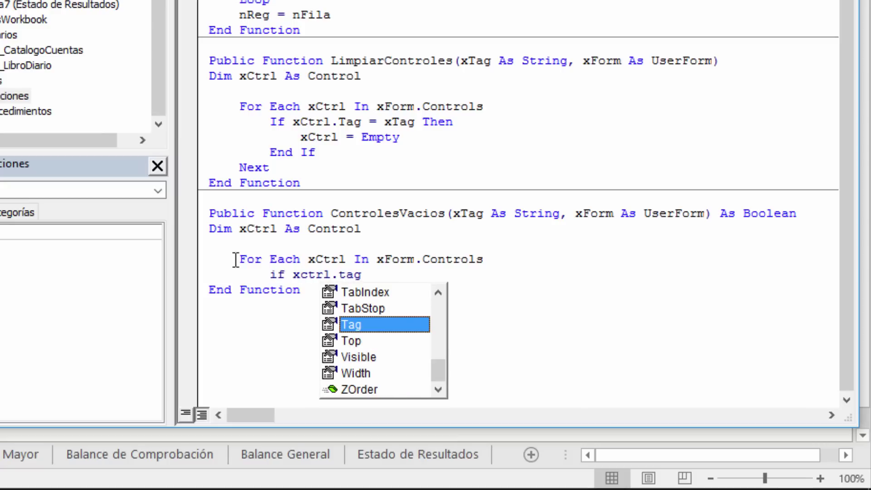
pyautogui.write('=')
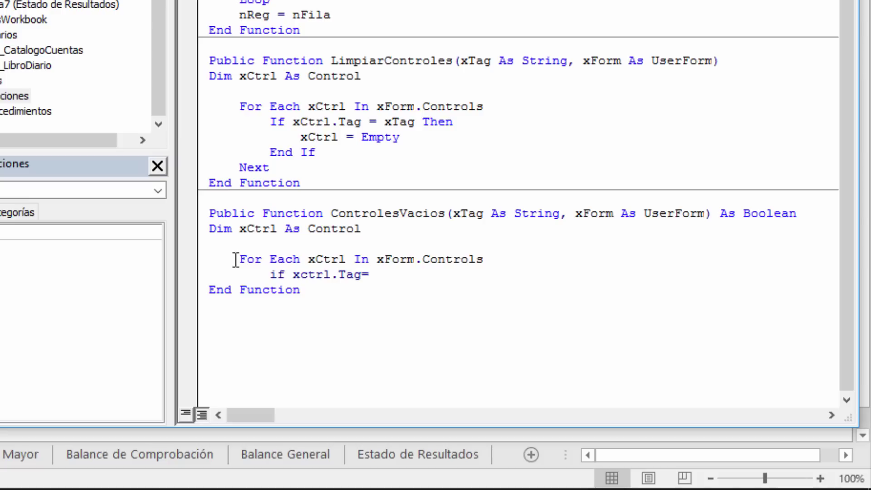
pyautogui.write('xtag ')
pyautogui.write('and ')
pyautogui.write('xctrl')
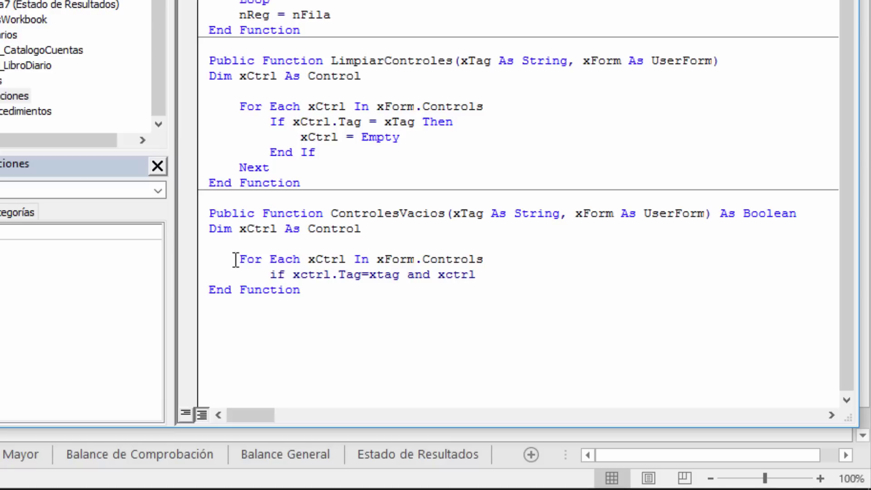
pyautogui.write('=emp')
pyautogui.write('ty')
pyautogui.write(' then')
pyautogui.press('Return')
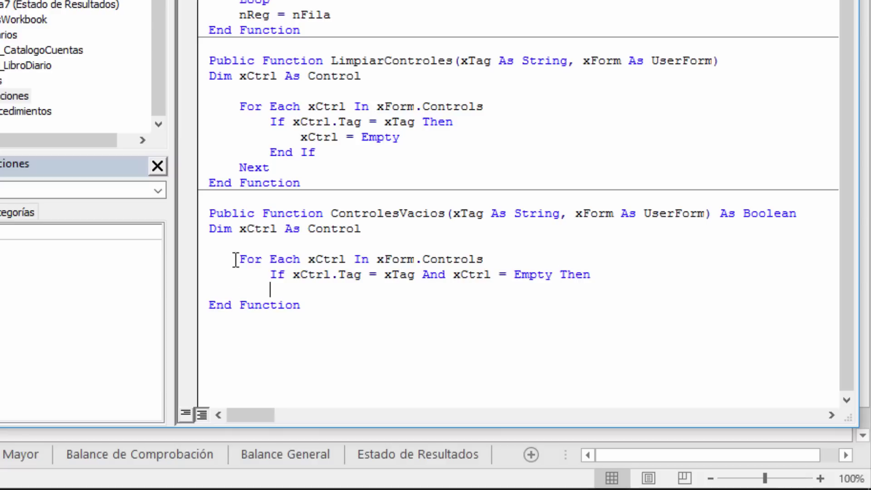
pyautogui.press('Tab')
# Step: In the If body, set ControlesVacios = True and show MsgBox "Debe rellenar el campo: "
pyautogui.write('controle')
pyautogui.write('svacios')
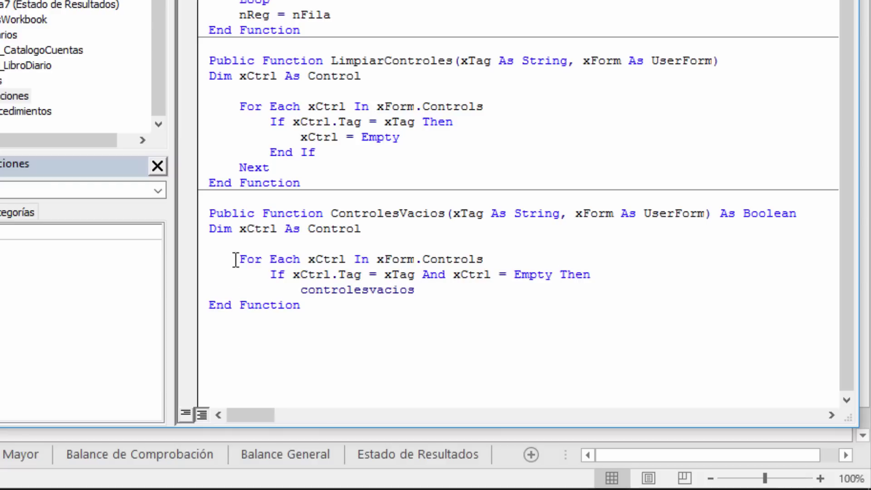
pyautogui.write('=true')
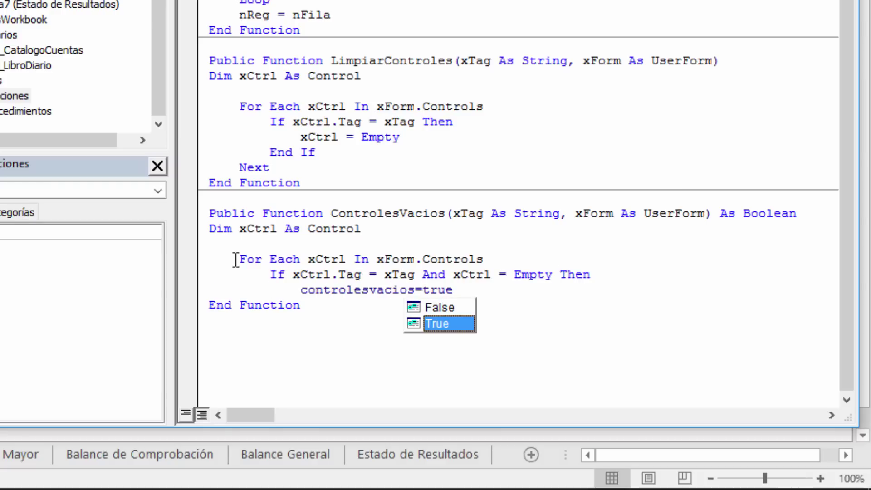
pyautogui.press('Escape')
pyautogui.press('Return')
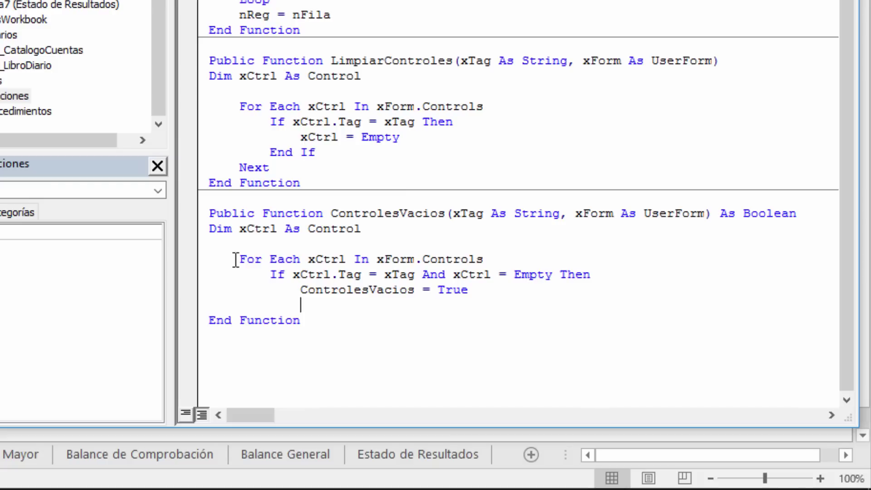
pyautogui.write('ms')
pyautogui.write('gbox')
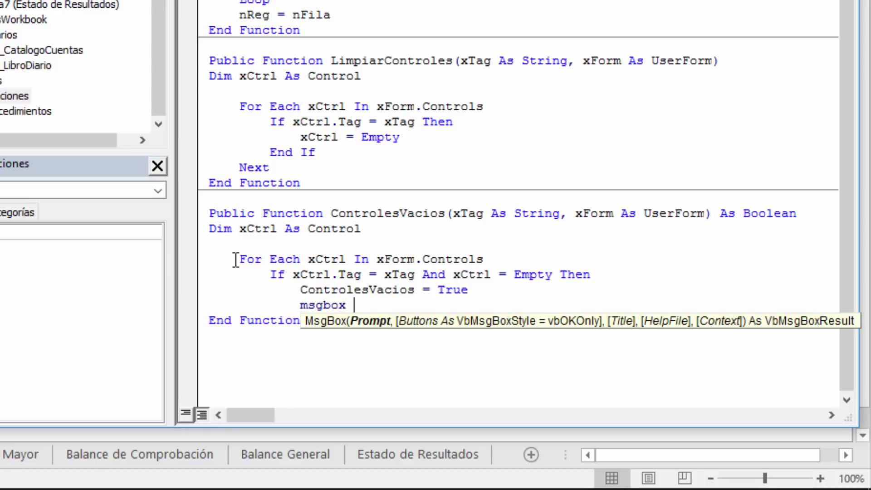
pyautogui.write(' "')
pyautogui.write('Deb')
pyautogui.write('e rellenar')
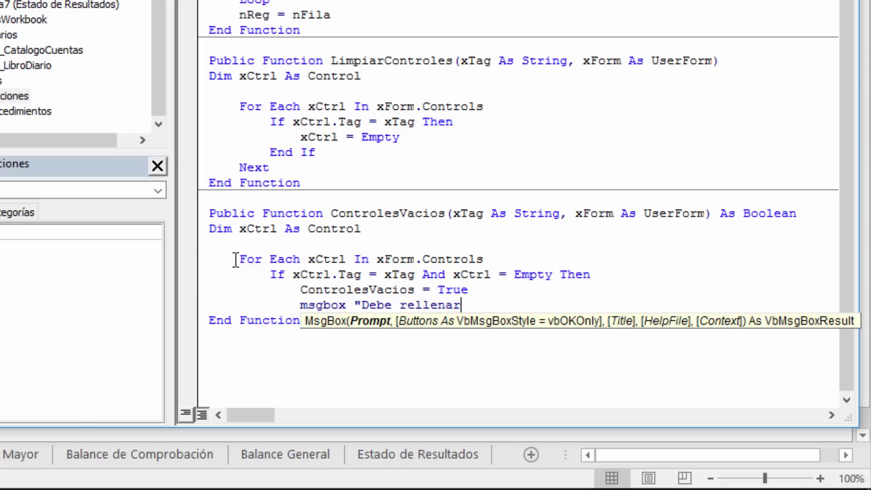
pyautogui.write(' el campo')
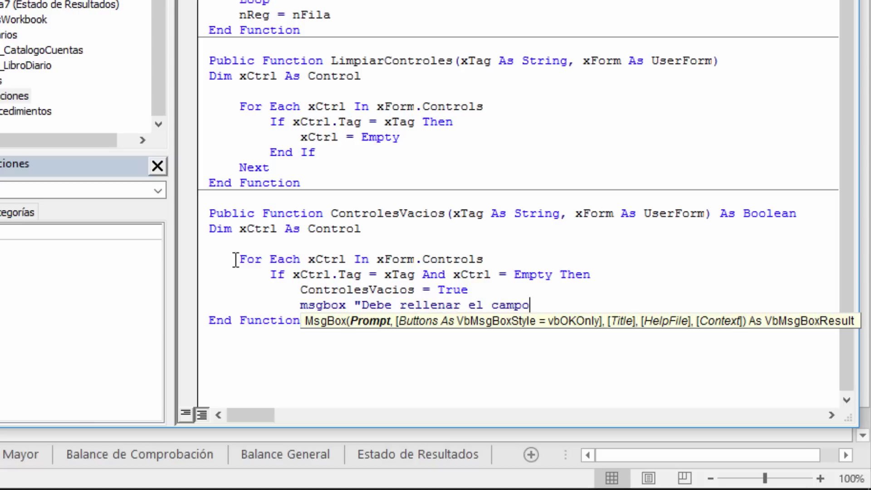
pyautogui.write(':')
pyautogui.write(' "')
pyautogui.press('Return')
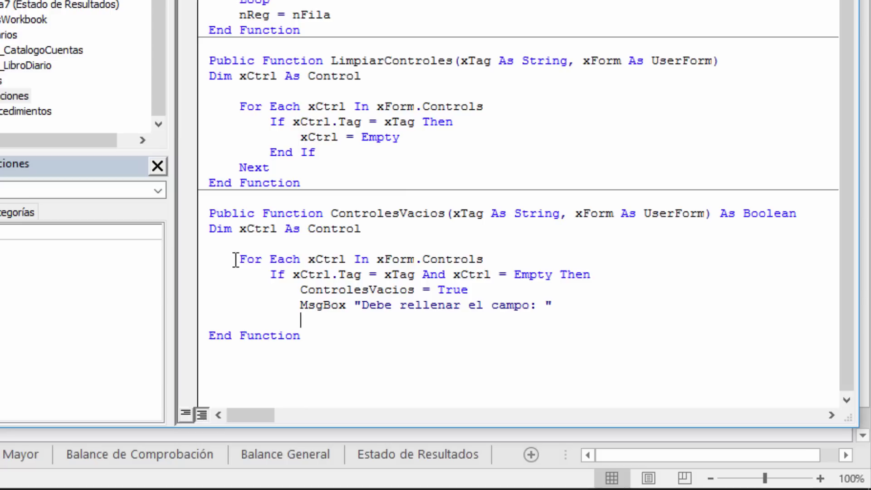
# Step: After the message, add xCtrl.SetFocus and Exit Function
pyautogui.write('xctrl')
pyautogui.write('.')
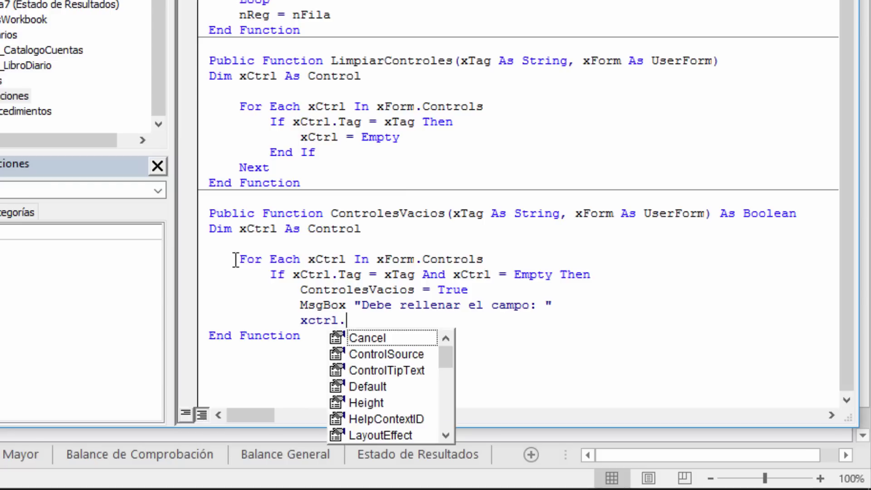
pyautogui.write('set')
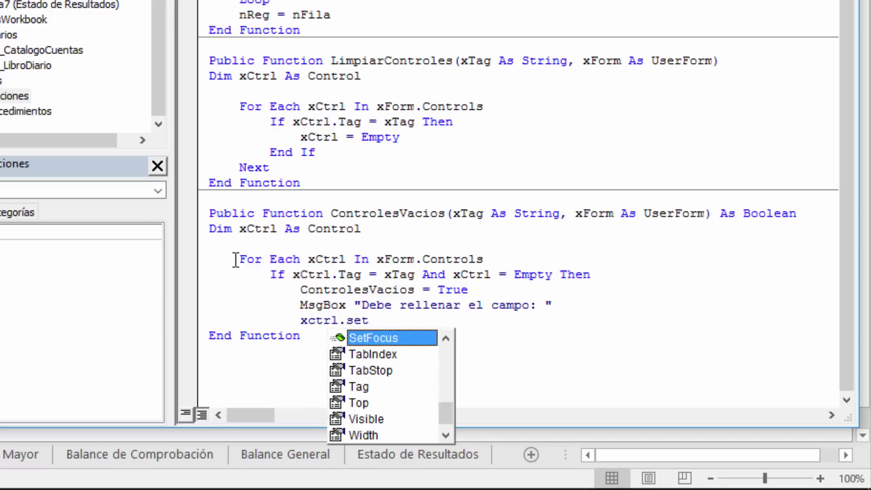
pyautogui.press('Return')
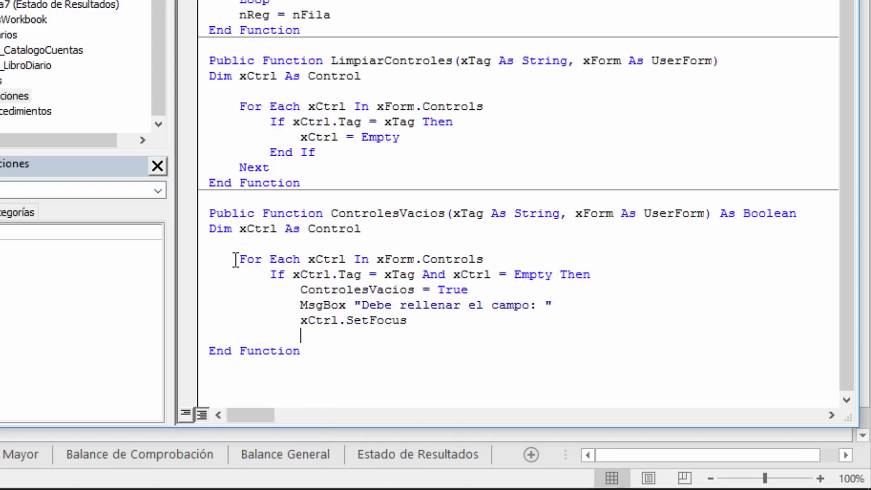
pyautogui.write('e')
pyautogui.write('xit function')
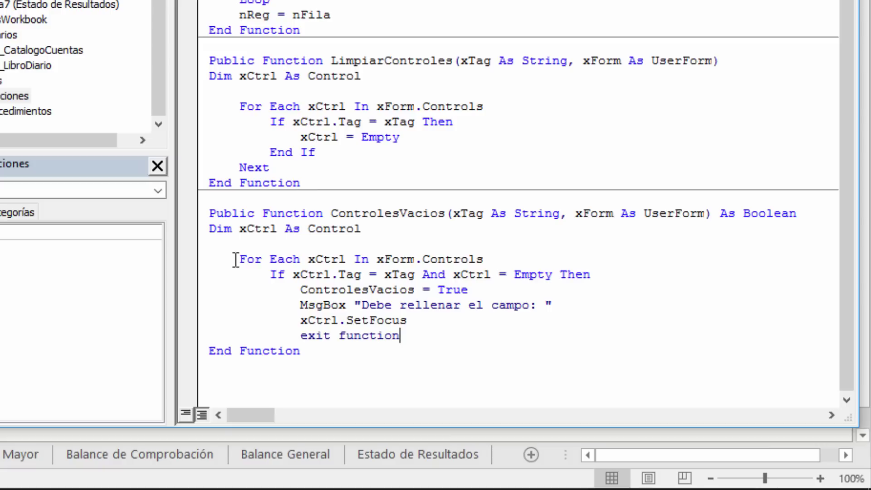
pyautogui.press('Return')
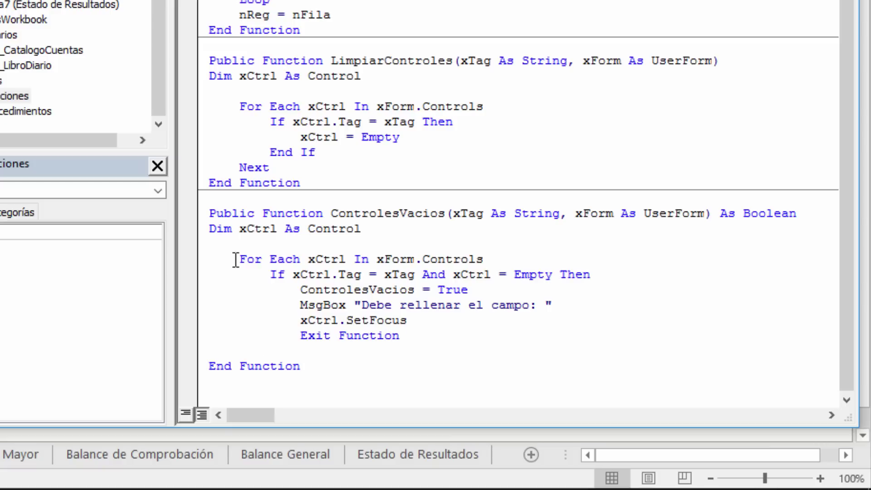
# Step: Close the If block with End If and the loop with Next
pyautogui.write('en')
pyautogui.write('dif')
pyautogui.press('End')
pyautogui.press('Return')
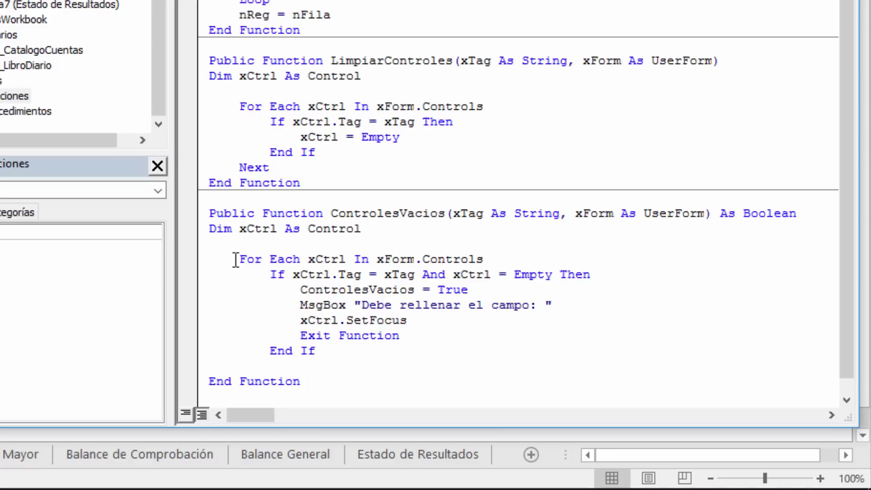
pyautogui.write('Next')
pyautogui.click(559, 305)
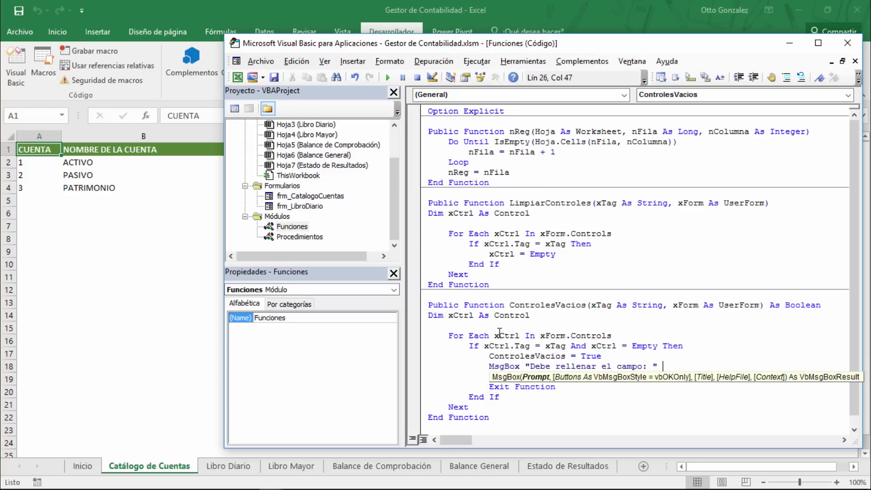
# Step: Open the frm_CatalogoCuentas design and edit cbo_CodCuenta's ControlTipText under Por categorías
pyautogui.doubleClick(318, 196)
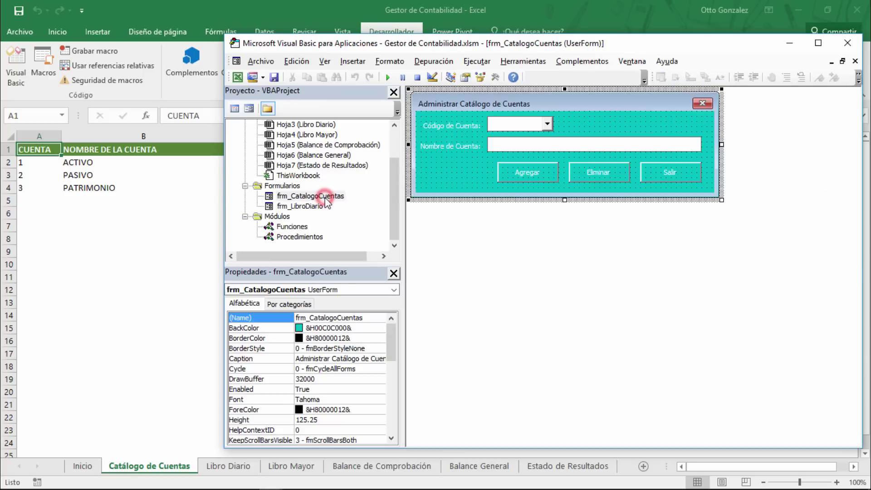
pyautogui.click(505, 122)
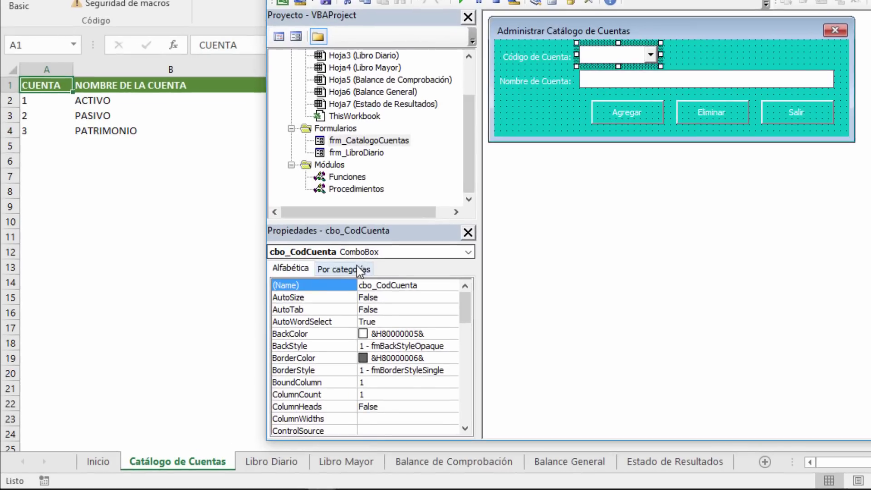
pyautogui.click(357, 267)
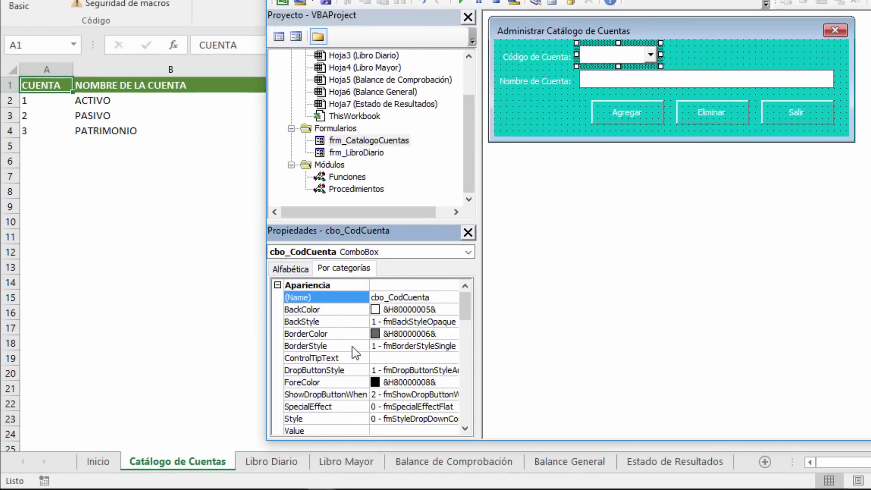
pyautogui.click(353, 359)
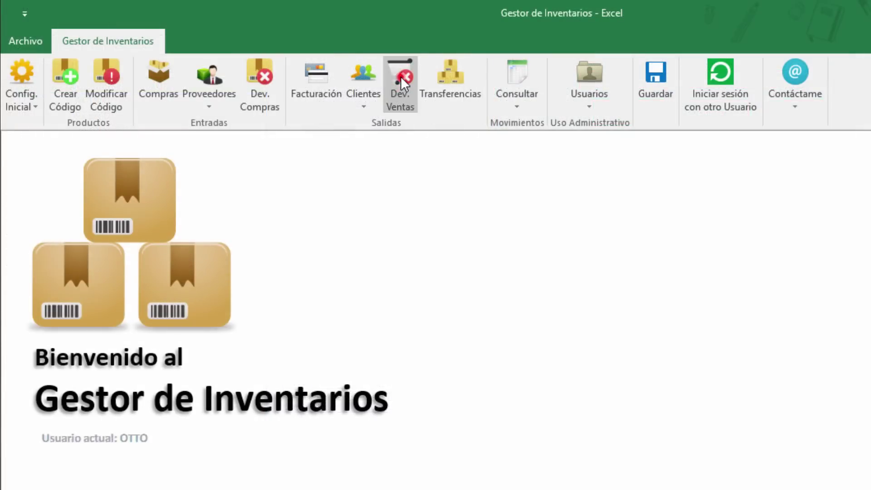
# Step: Open the Dev. Ventas returns form, select invoice 5335 and pick the IMPRESORA product
pyautogui.click(401, 76)
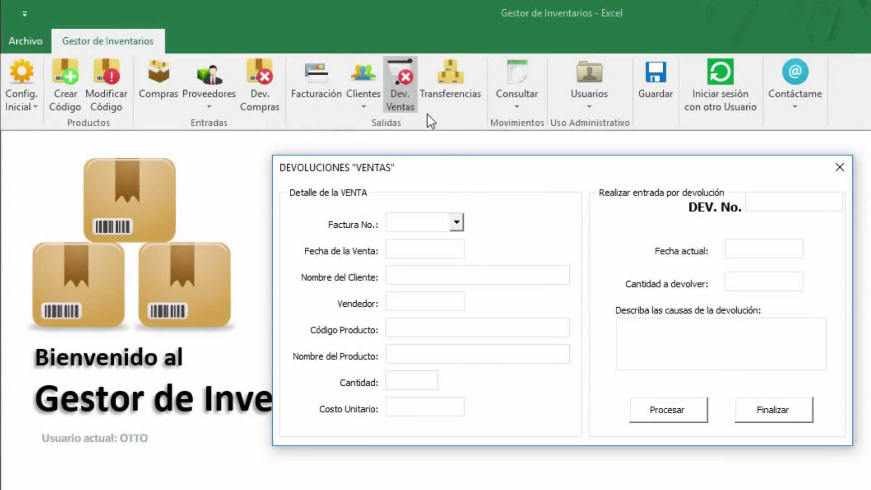
pyautogui.click(457, 221)
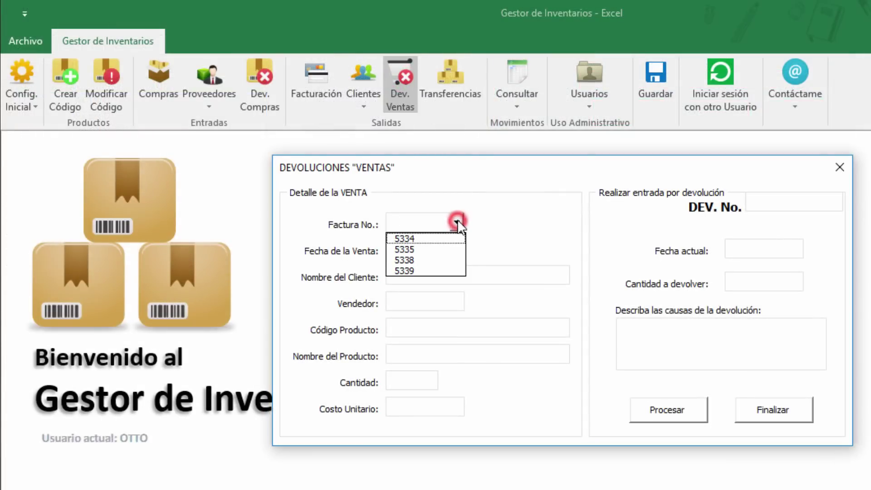
pyautogui.click(430, 249)
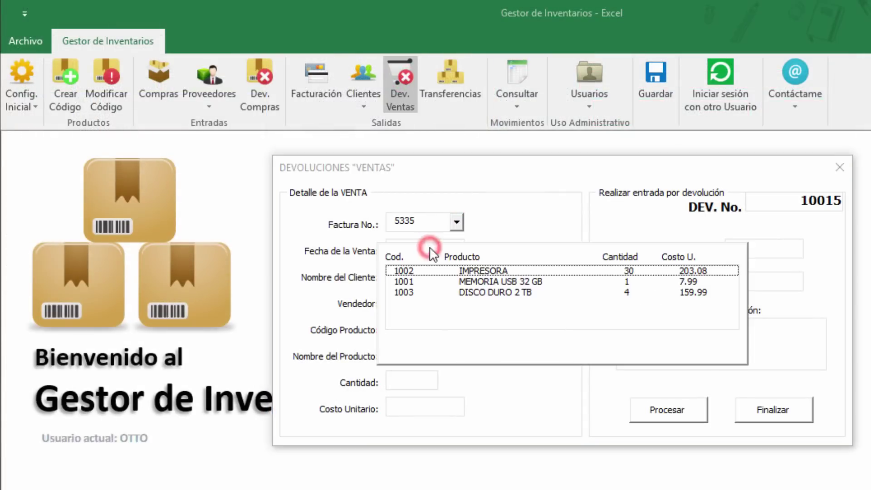
pyautogui.doubleClick(444, 271)
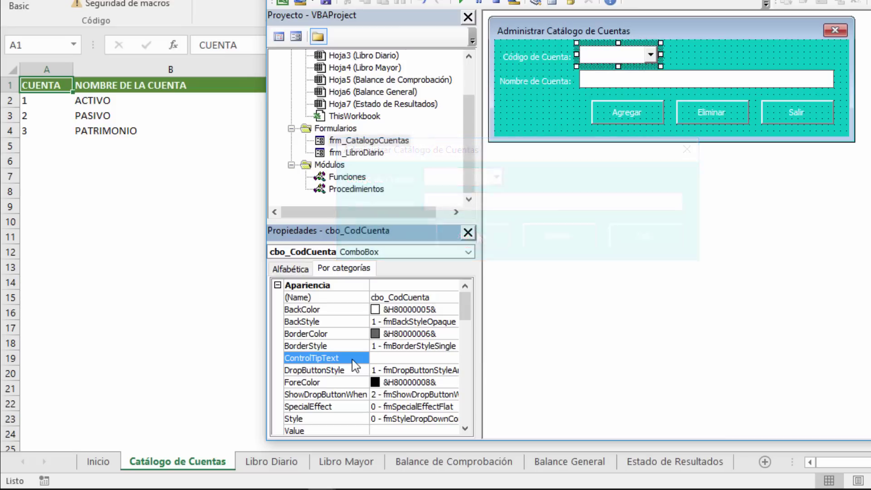
# Step: Set ControlTipText 'Código de Cuenta' on cbo_CodCuenta and 'Nombre de Cuenta' on txt_NombreCuenta
pyautogui.write('C')
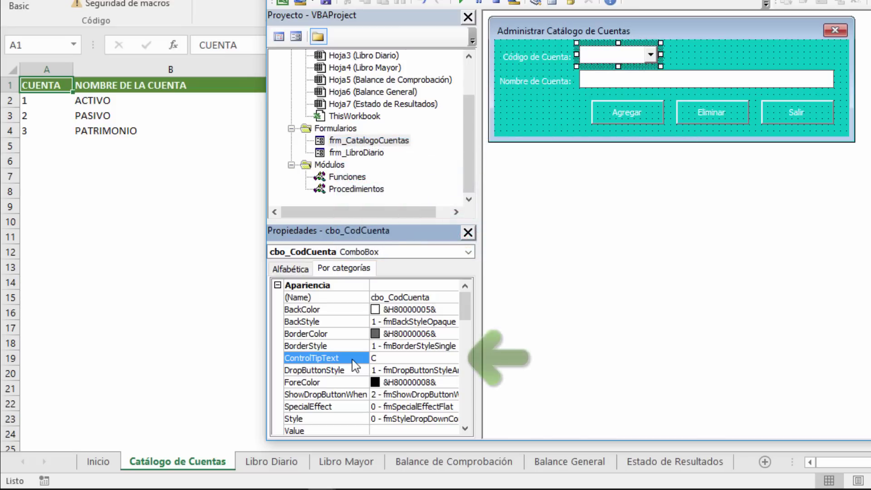
pyautogui.write('ódigo de Cu')
pyautogui.write('enta')
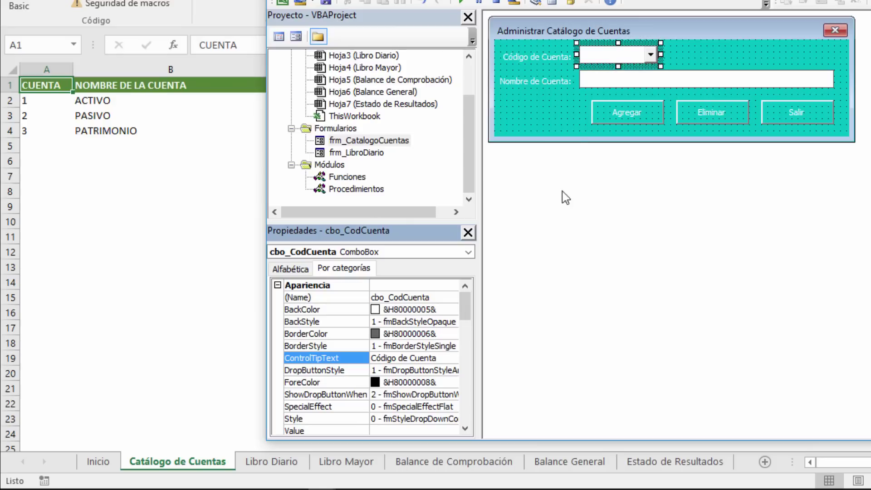
pyautogui.click(597, 85)
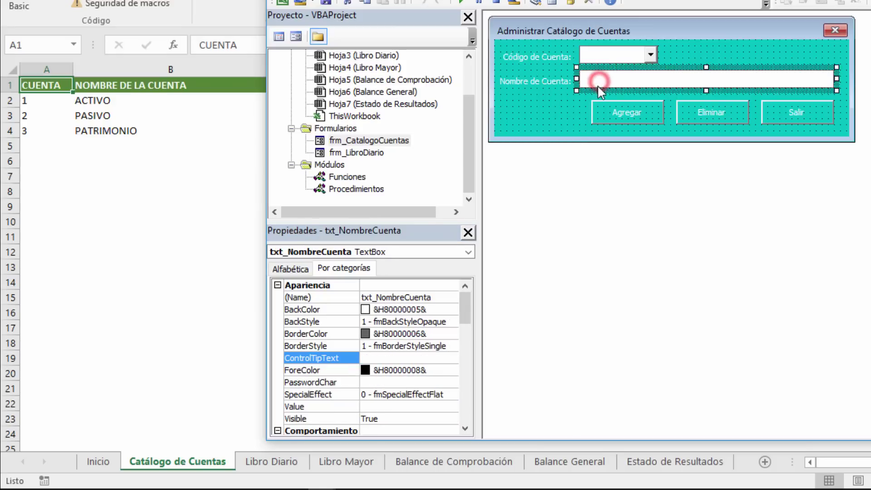
pyautogui.click(340, 357)
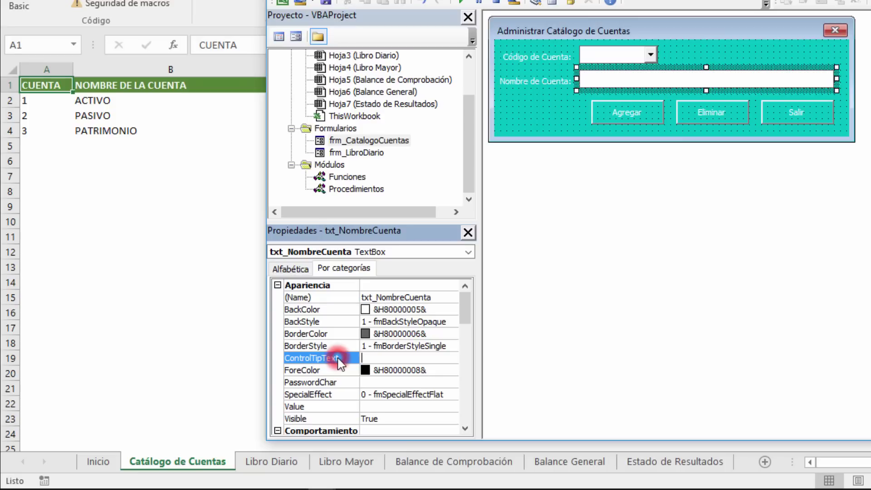
pyautogui.write('Nombre de ')
pyautogui.write('Cuenta')
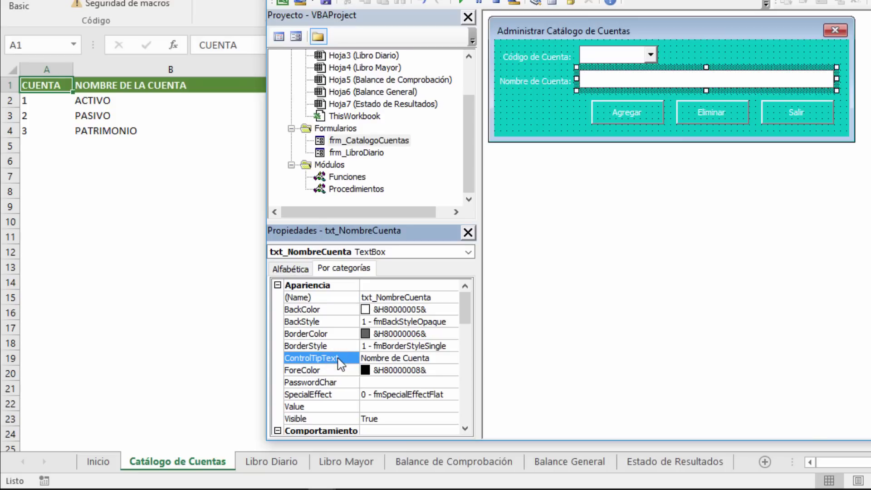
pyautogui.moveTo(462, 308); pyautogui.dragTo(463, 422)
pyautogui.click(340, 420)
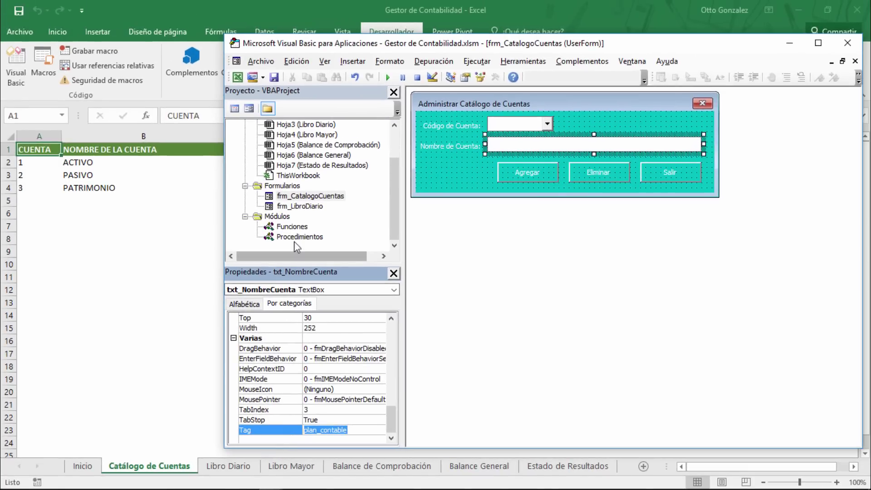
# Step: Append & UCase(xCtrl.ControlTipText), vbInformation to the MsgBox line and remove the blank line after it
pyautogui.doubleClick(292, 226)
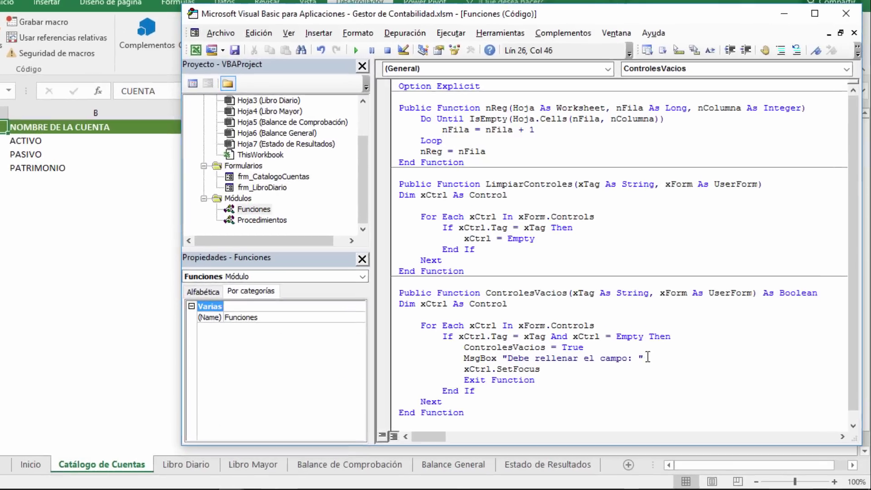
pyautogui.click(661, 366)
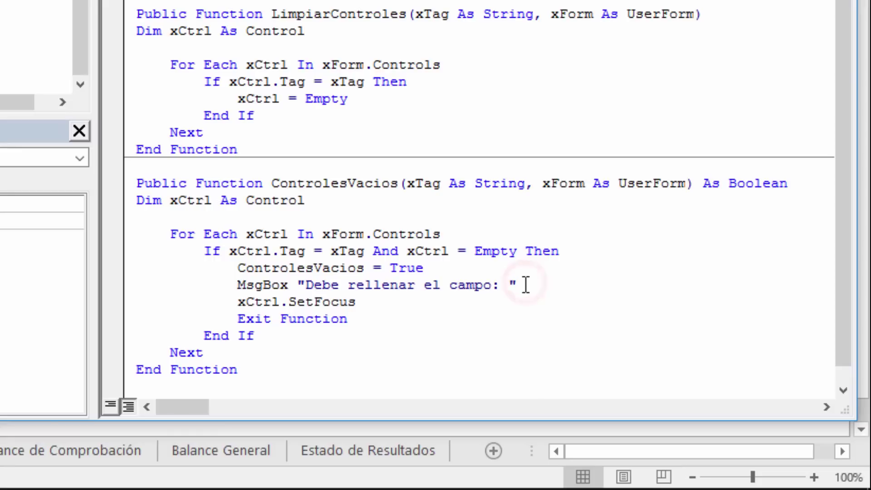
pyautogui.write('&')
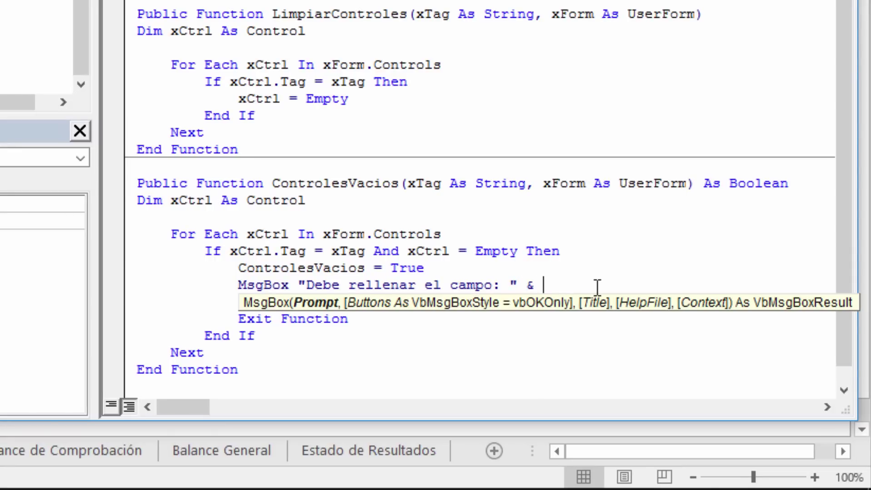
pyautogui.write(' uc')
pyautogui.write('ase')
pyautogui.write('(')
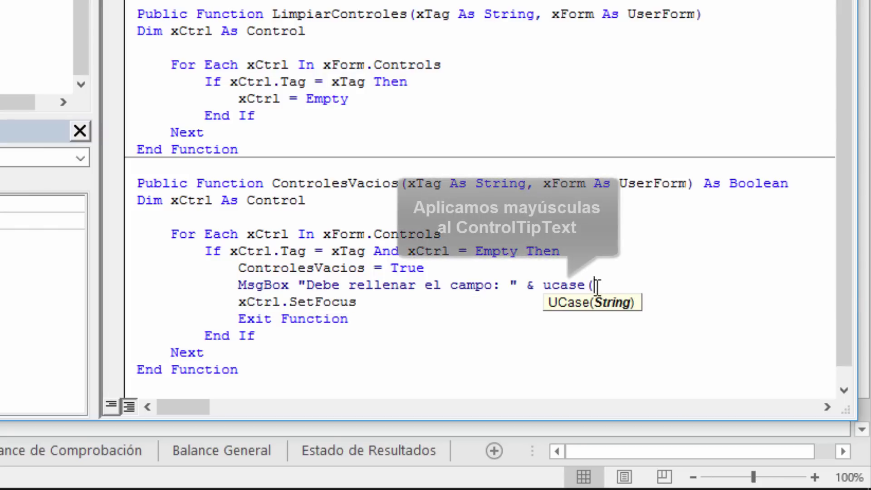
pyautogui.write('xctrl')
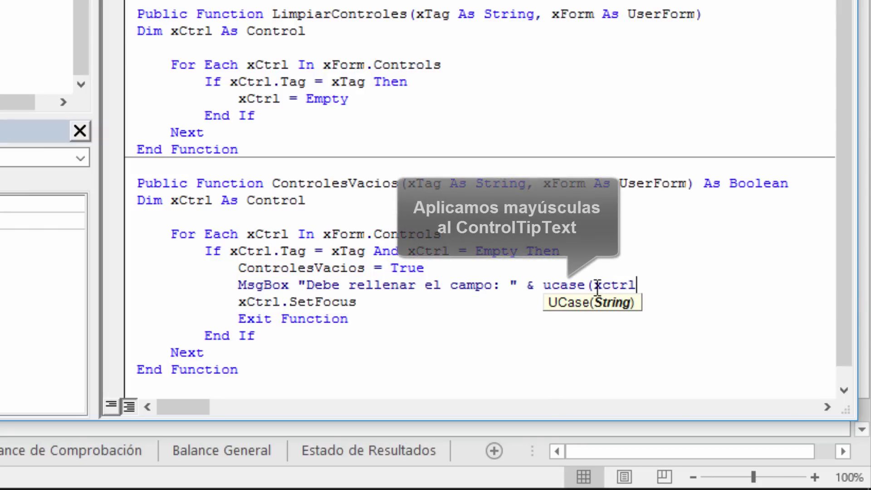
pyautogui.write('.control')
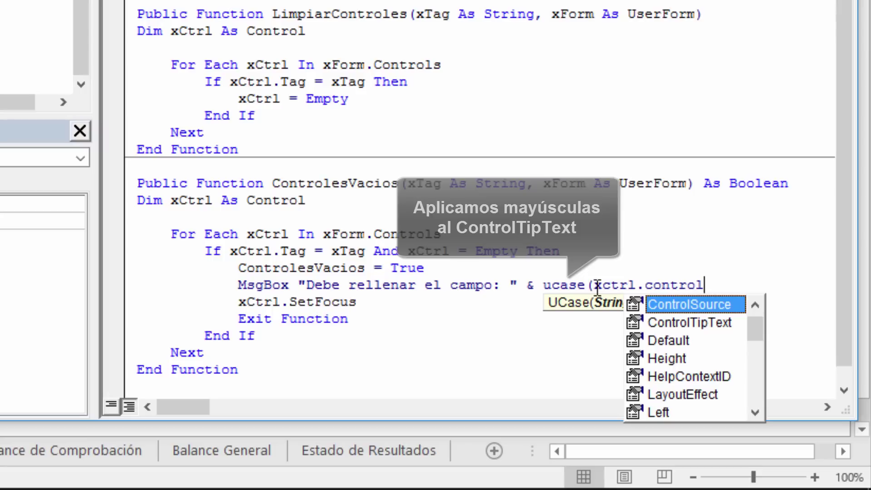
pyautogui.write('t')
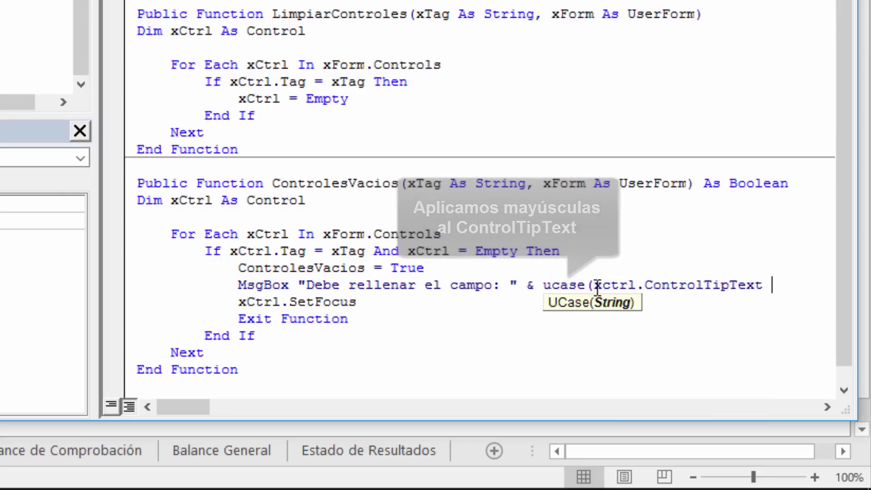
pyautogui.write(' )')
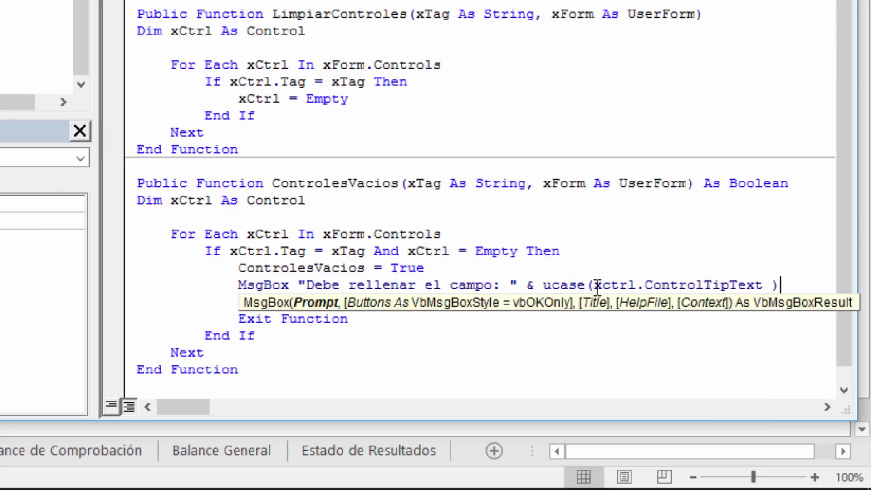
pyautogui.write(',')
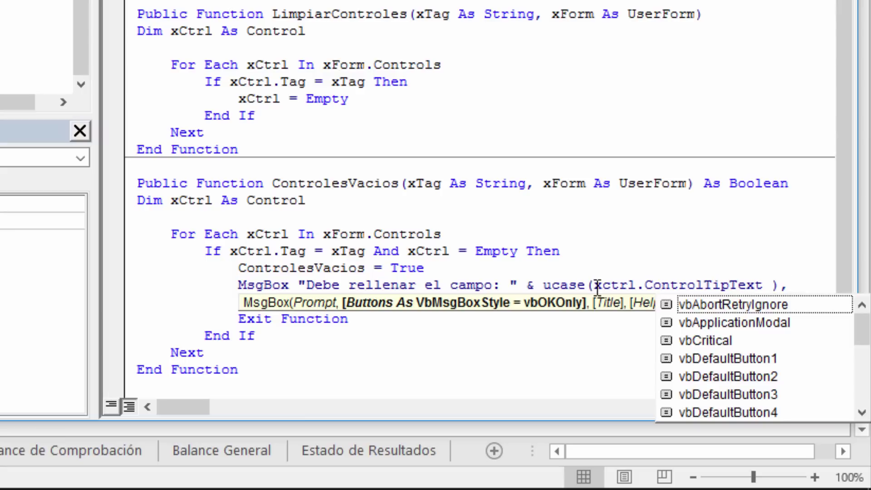
pyautogui.write('v')
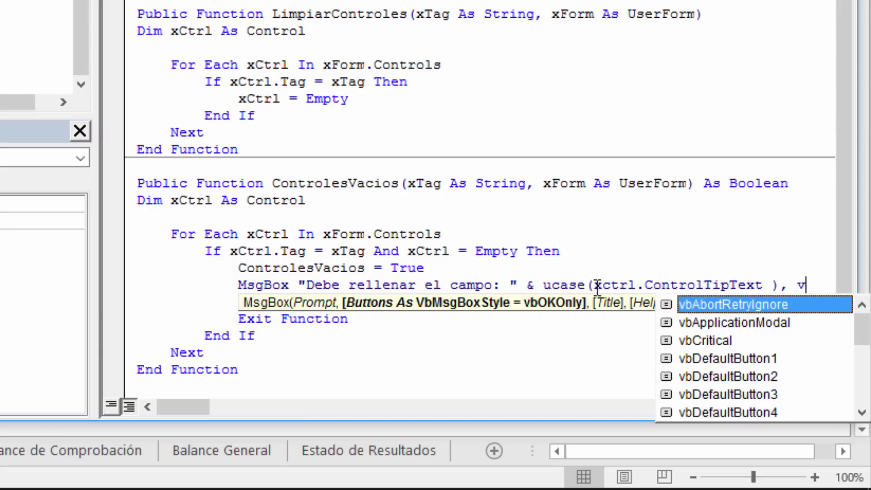
pyautogui.write('bin')
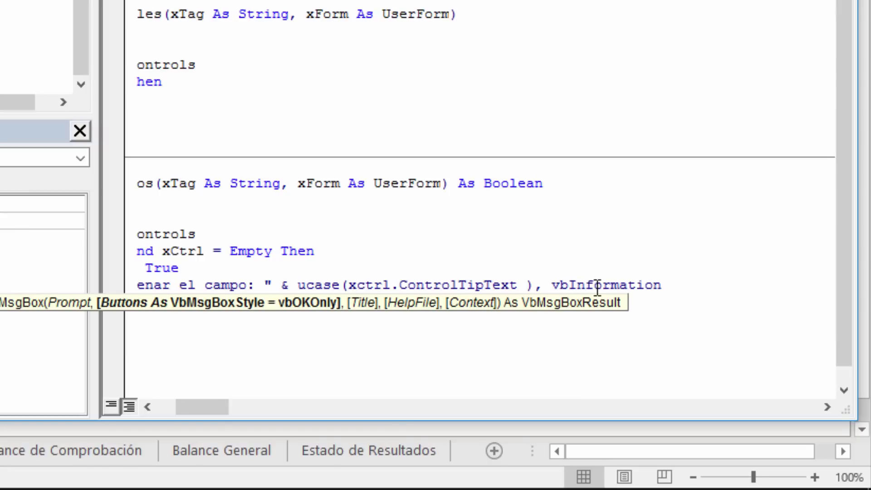
pyautogui.press('Return')
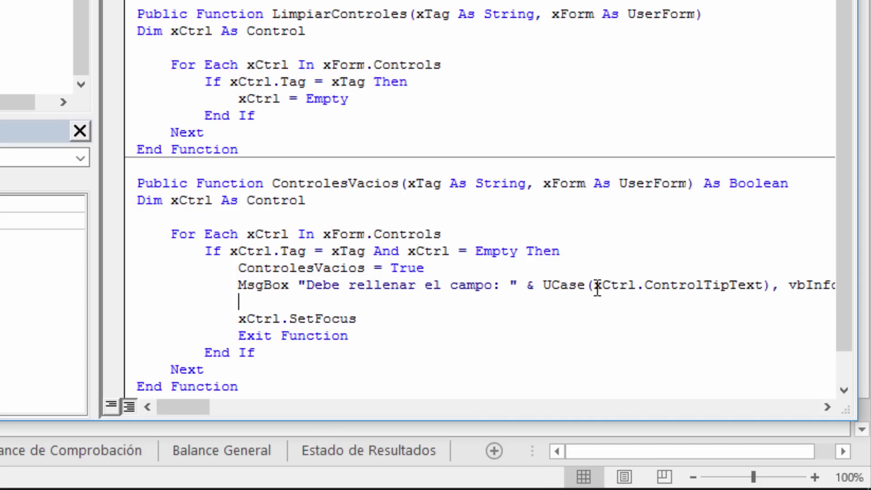
pyautogui.hotkey('shift', 'Home')
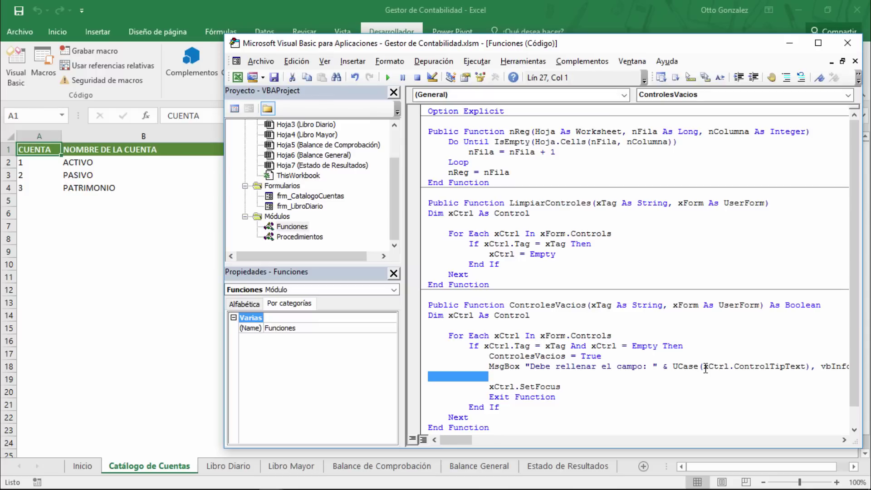
pyautogui.press('Delete')
pyautogui.press('Delete')
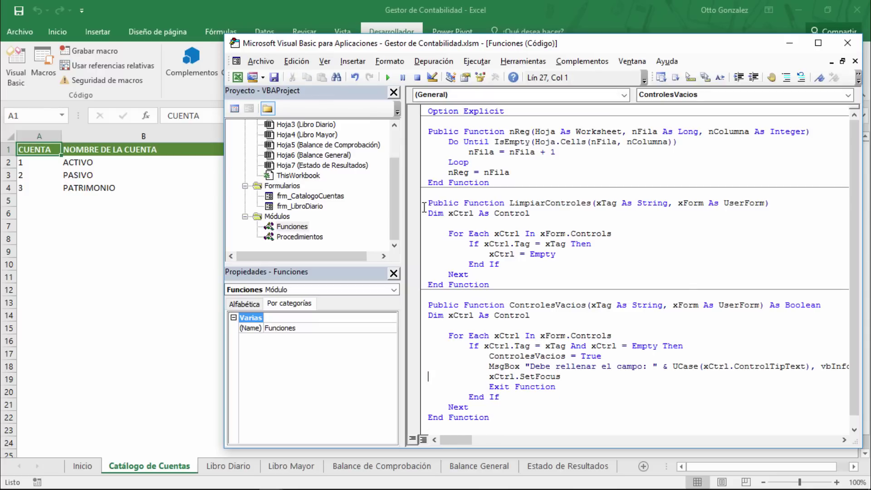
# Step: Add 'If ControlesVacios("plan_contable", Me) = True Then Exit Sub' to btn_Agregar_Click, then run the form
pyautogui.doubleClick(319, 196)
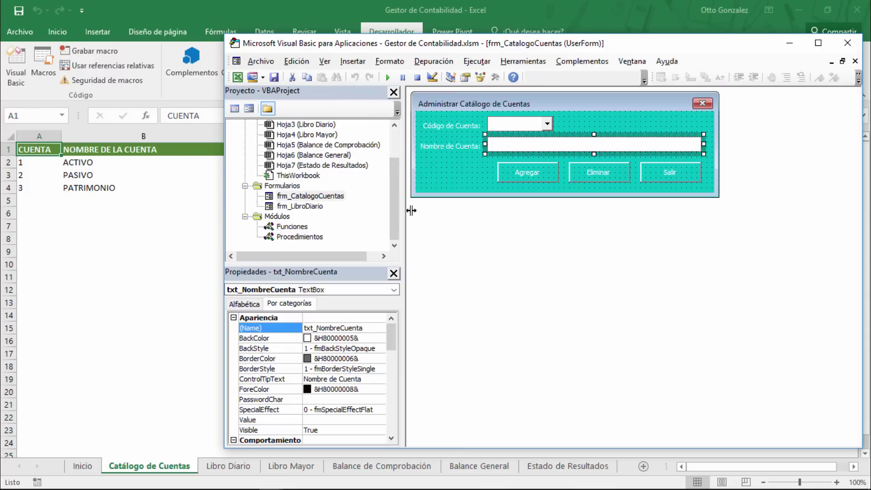
pyautogui.click(531, 175)
pyautogui.doubleClick(531, 174)
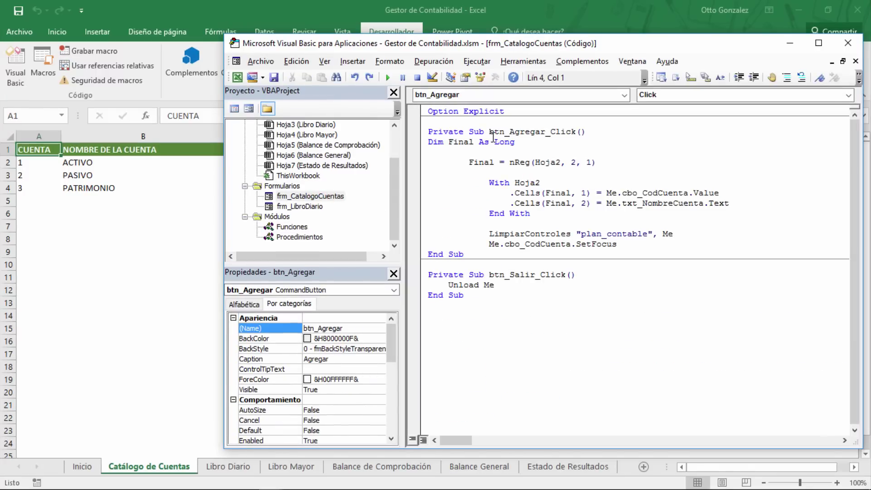
pyautogui.click(525, 142)
pyautogui.press('Return')
pyautogui.press('Return')
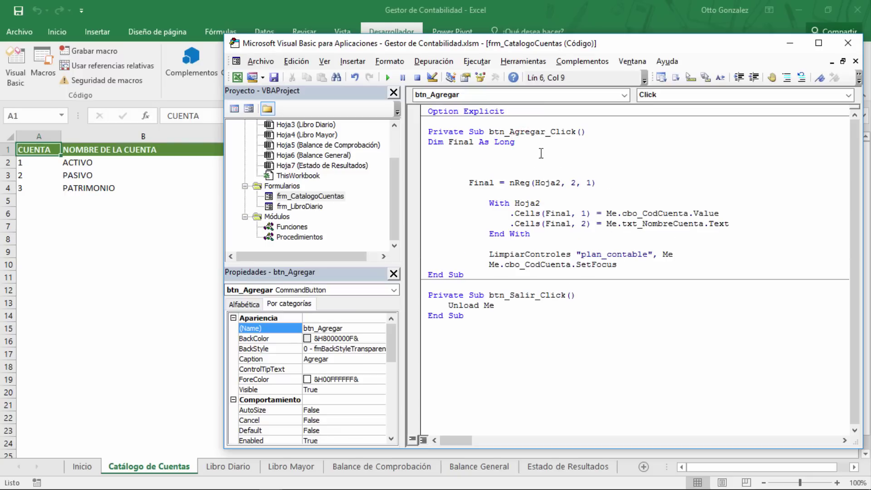
pyautogui.write('if ')
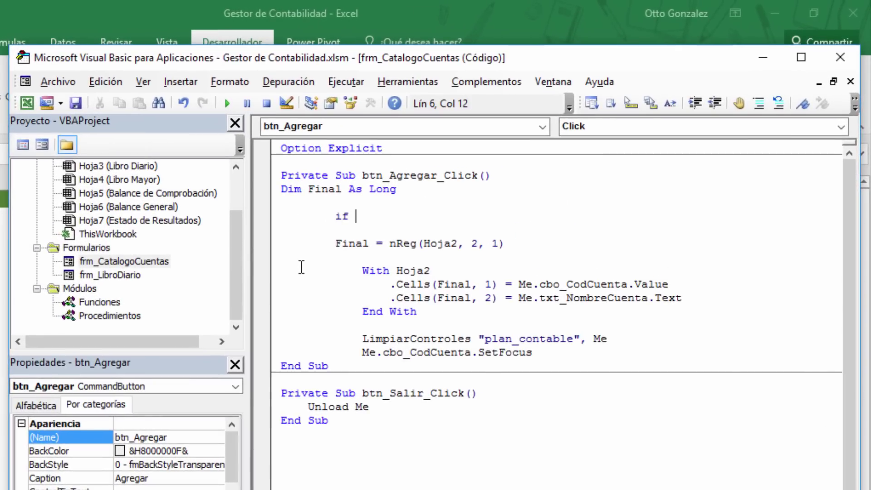
pyautogui.write('control')
pyautogui.write('esvacios')
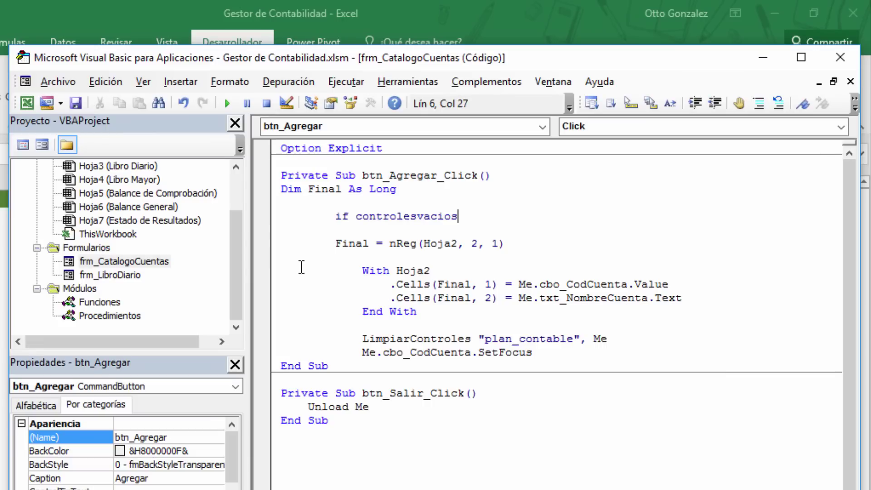
pyautogui.write('(')
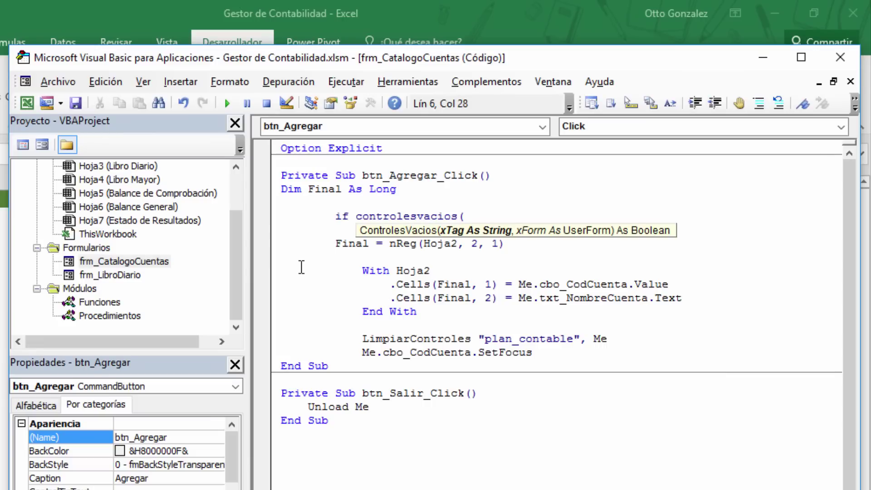
pyautogui.write('"plan')
pyautogui.write('_contable')
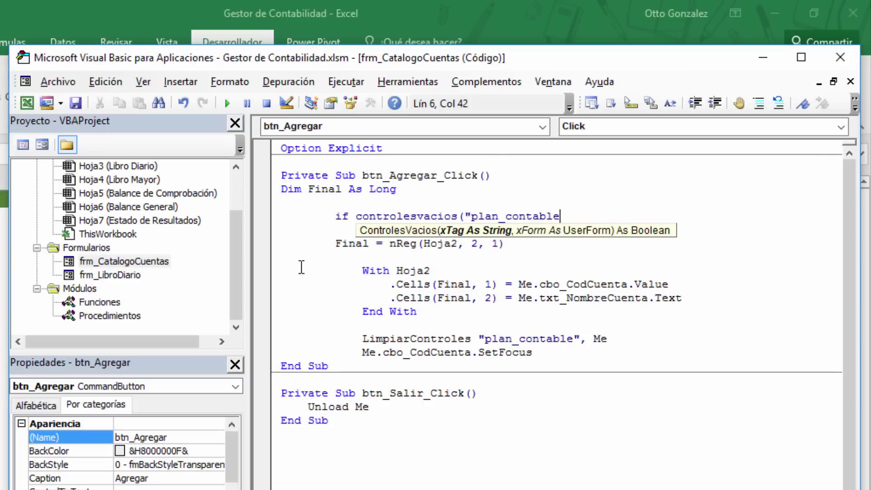
pyautogui.write('",')
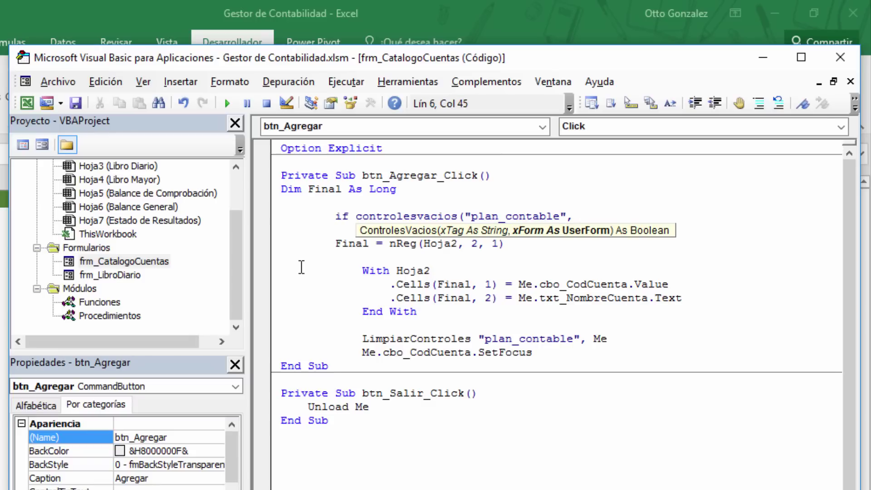
pyautogui.write('me')
pyautogui.write(')')
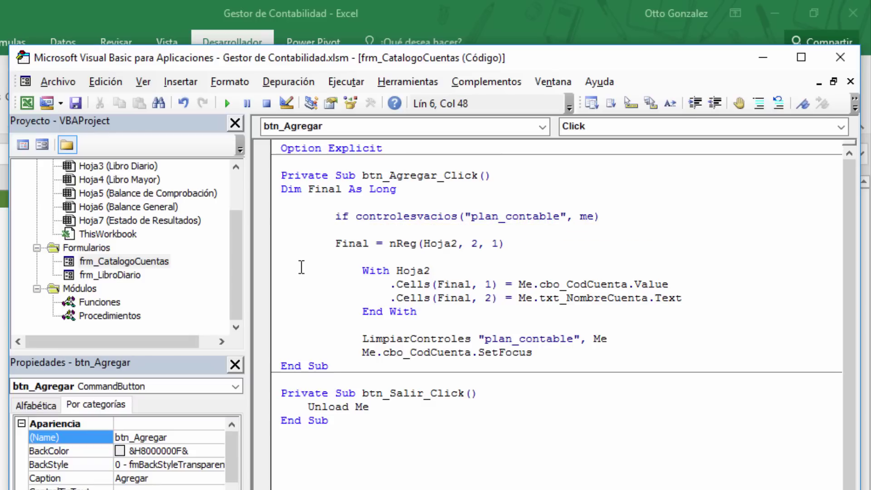
pyautogui.write('=')
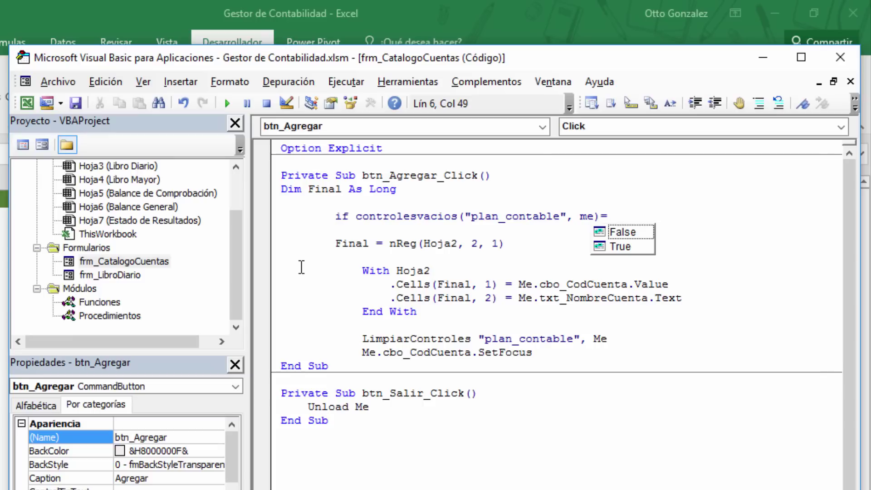
pyautogui.write('t ')
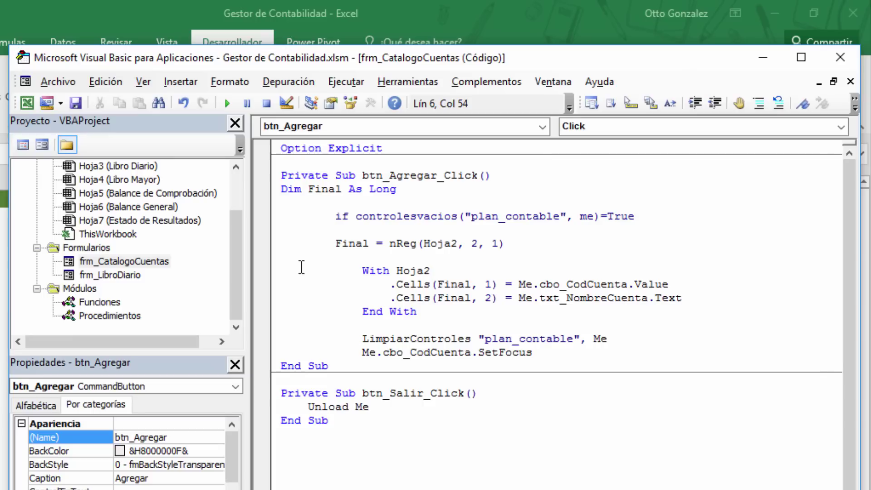
pyautogui.write('then')
pyautogui.write('exit')
pyautogui.write(' sub')
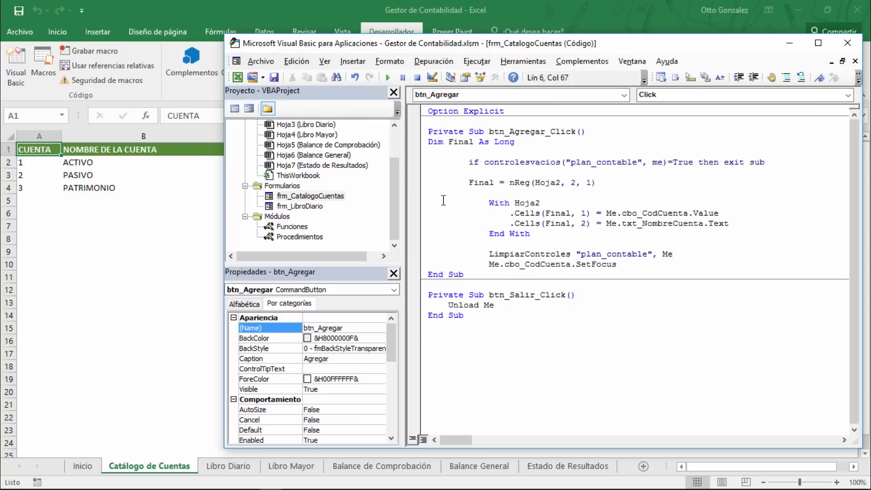
pyautogui.press('Return')
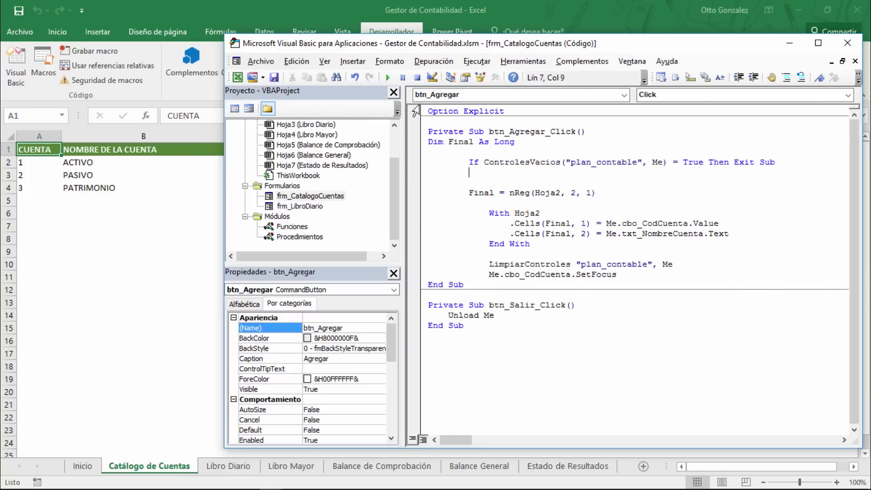
pyautogui.click(388, 77)
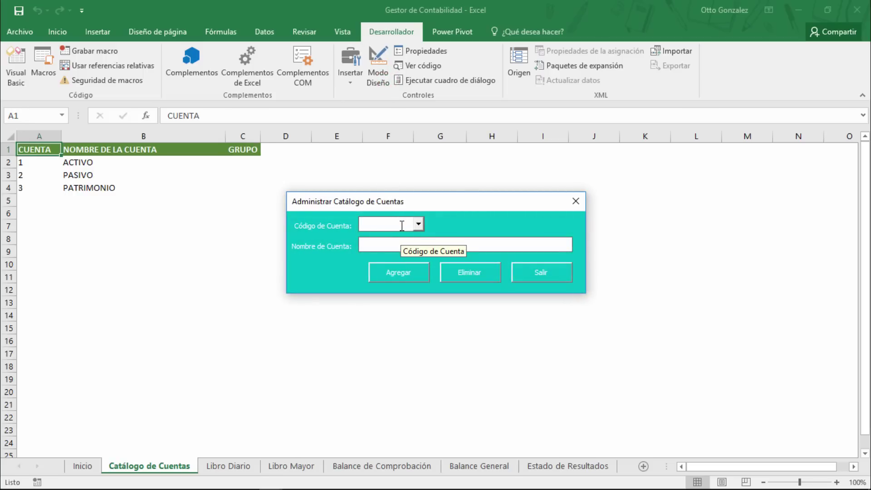
# Step: Try Agregar with empty fields, then with code 4, dismissing both missing-field warnings
pyautogui.click(404, 272)
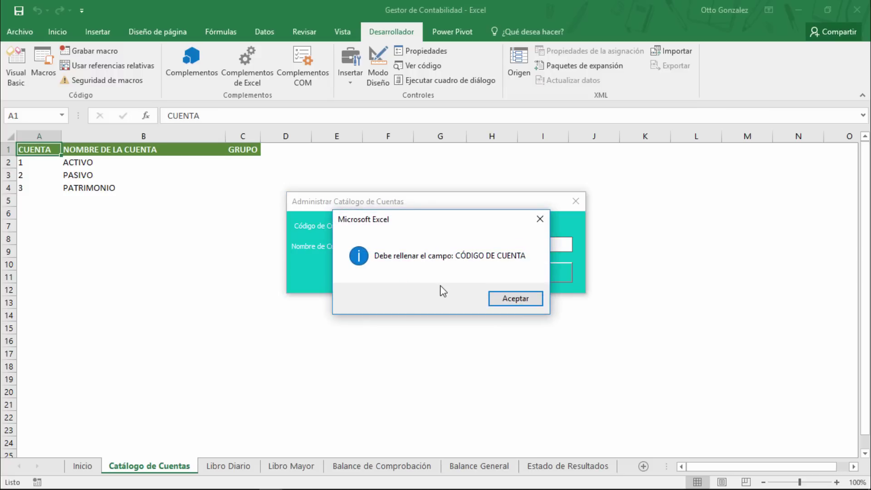
pyautogui.click(503, 298)
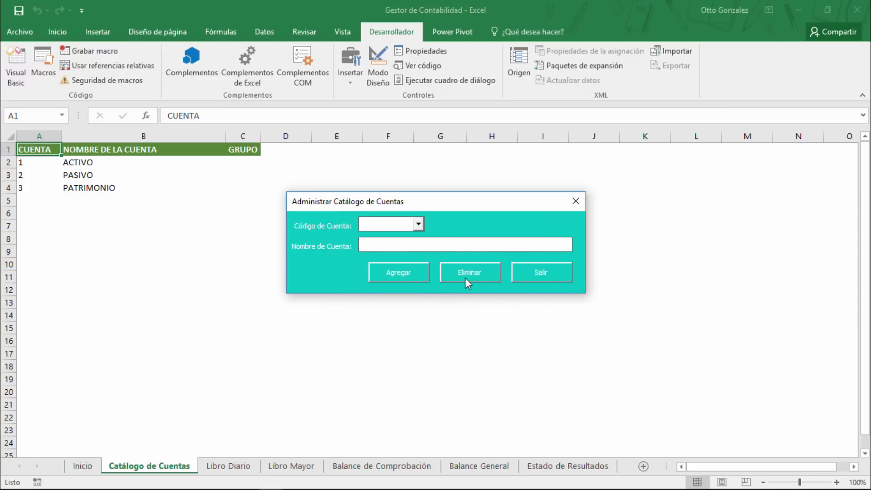
pyautogui.write('4')
pyautogui.click(404, 274)
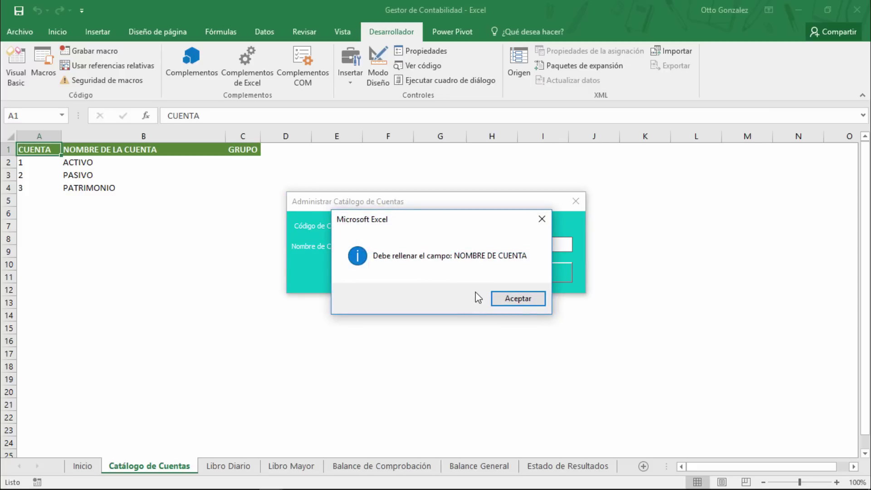
pyautogui.click(518, 299)
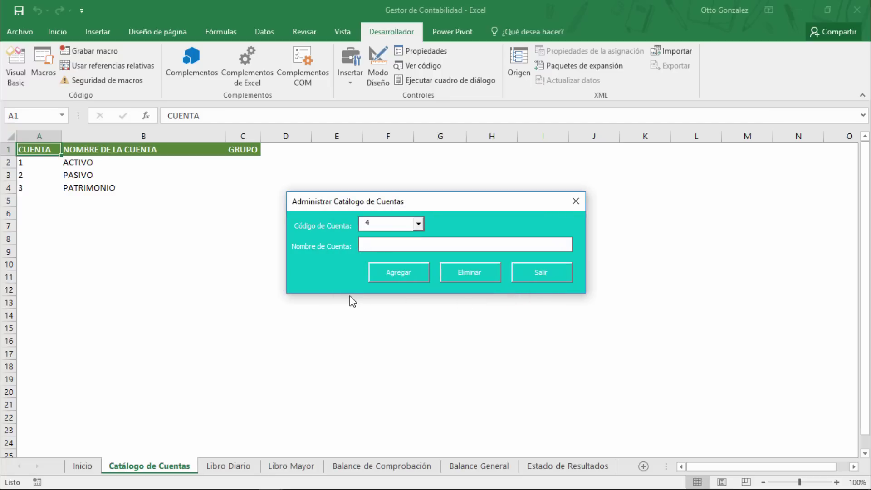
# Step: Add accounts 4 INGRESOS, 5 GASTOS and 6 COSTOS to the catalog, then close the form
pyautogui.write('INGRE')
pyautogui.write('SOS')
pyautogui.press('Tab')
pyautogui.press('Return')
pyautogui.write('5')
pyautogui.write('G')
pyautogui.write('ASTOS')
pyautogui.press('Tab')
pyautogui.press('Return')
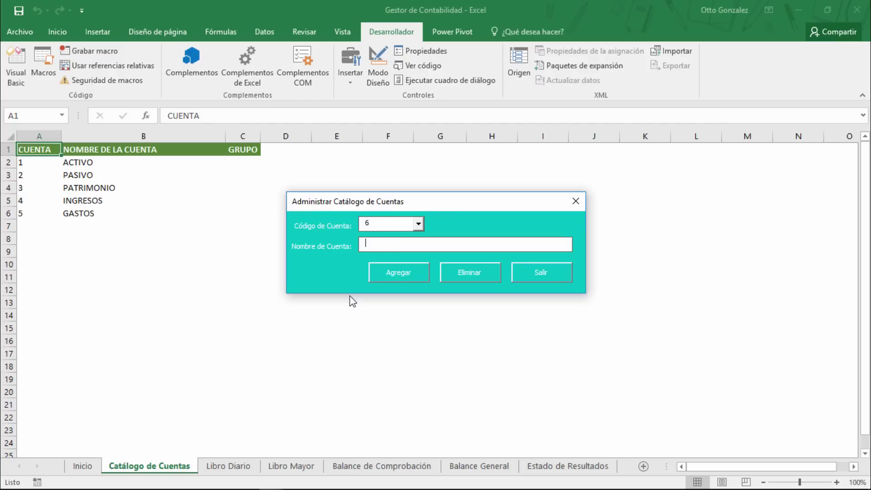
pyautogui.write('COSTOS')
pyautogui.press('Tab')
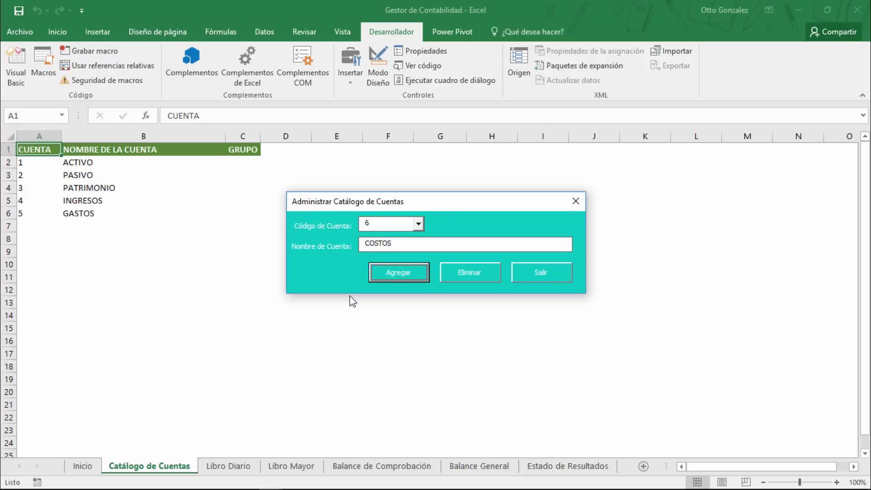
pyautogui.press('Return')
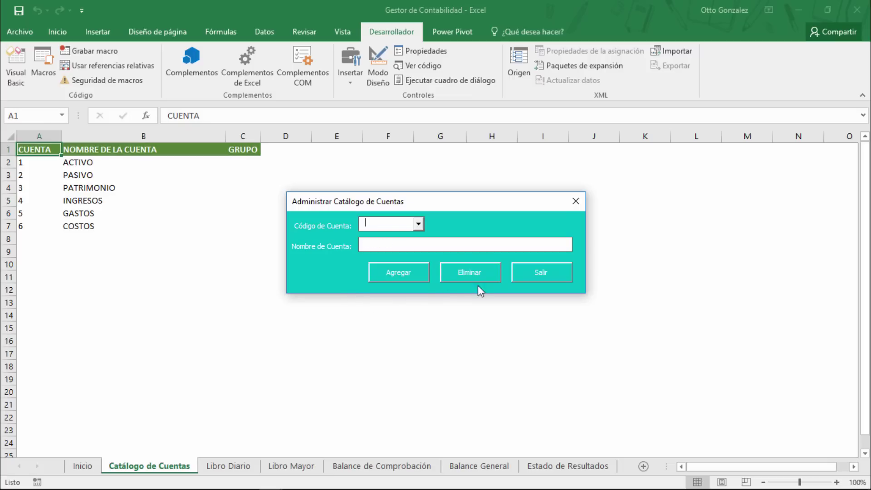
pyautogui.click(526, 275)
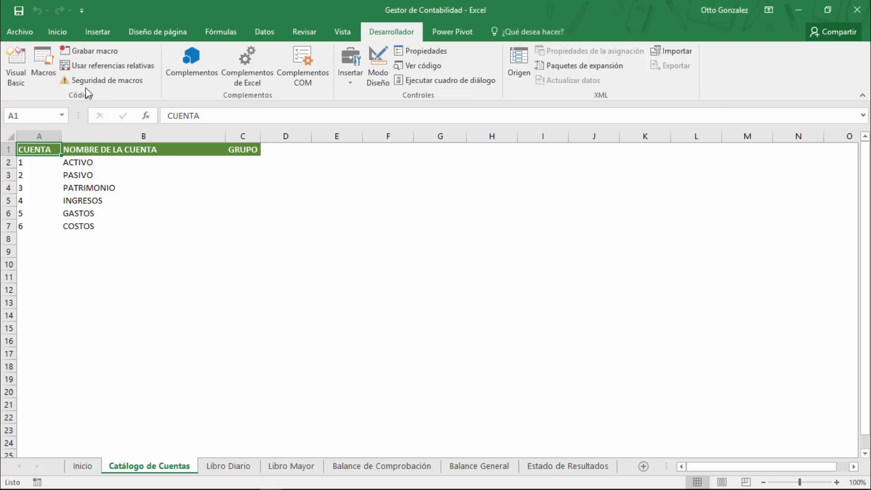
# Step: Create empty cbo_CodCuenta Change and Enter event procedures in the frm_CatalogoCuentas code
pyautogui.click(27, 59)
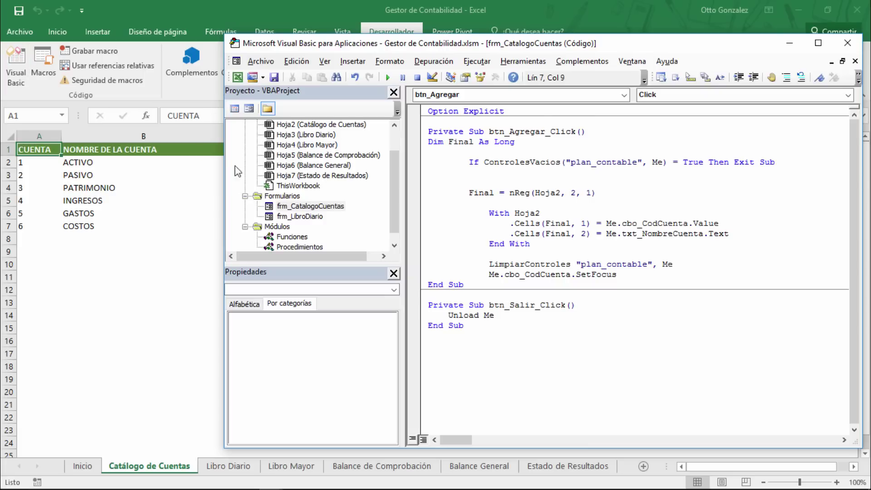
pyautogui.doubleClick(319, 208)
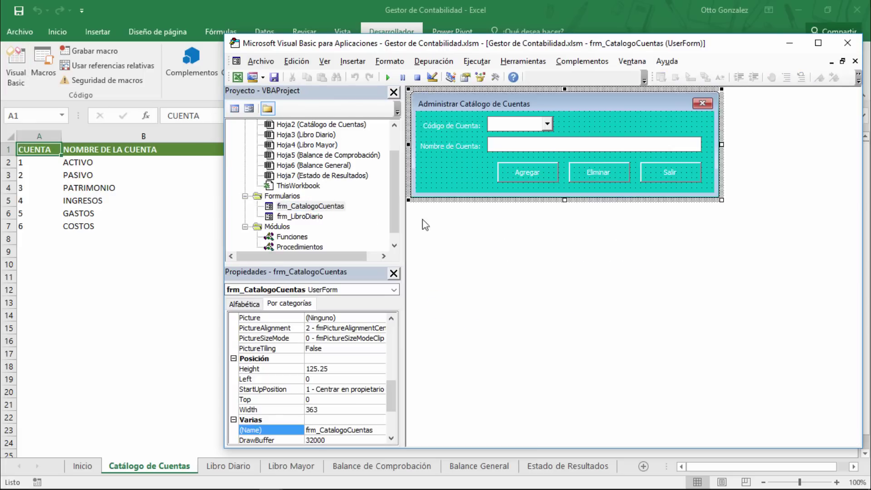
pyautogui.doubleClick(516, 129)
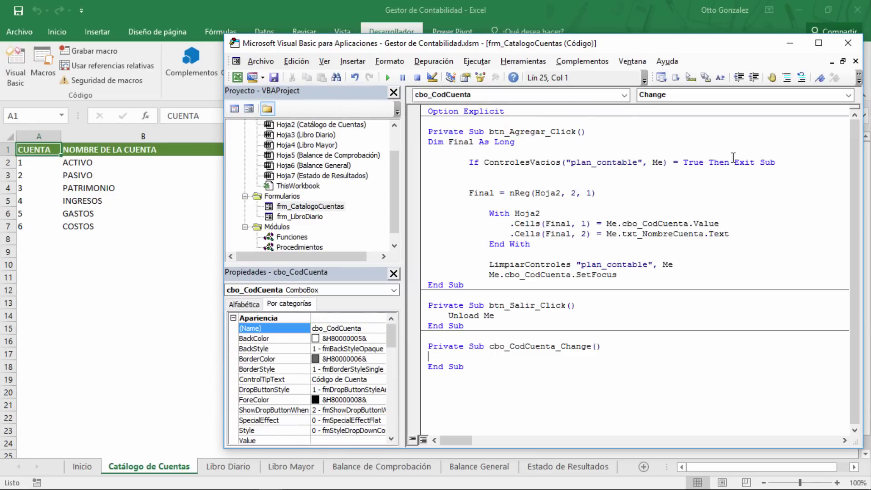
pyautogui.click(719, 94)
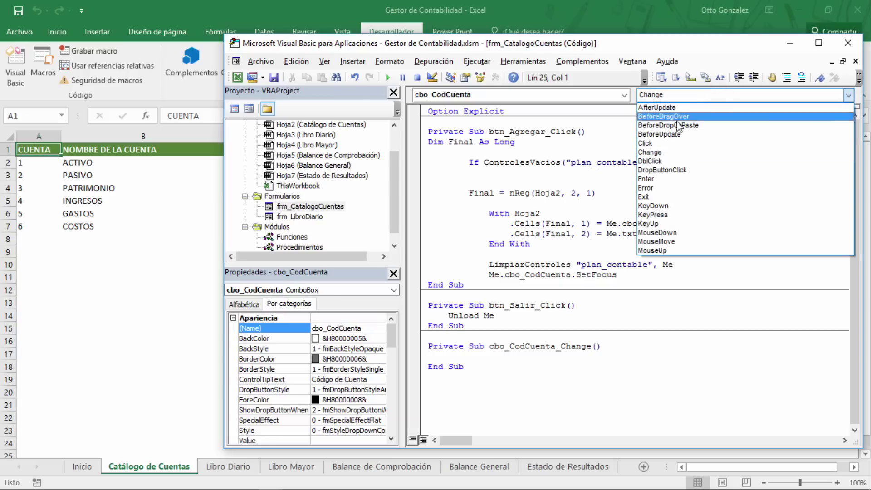
pyautogui.click(656, 178)
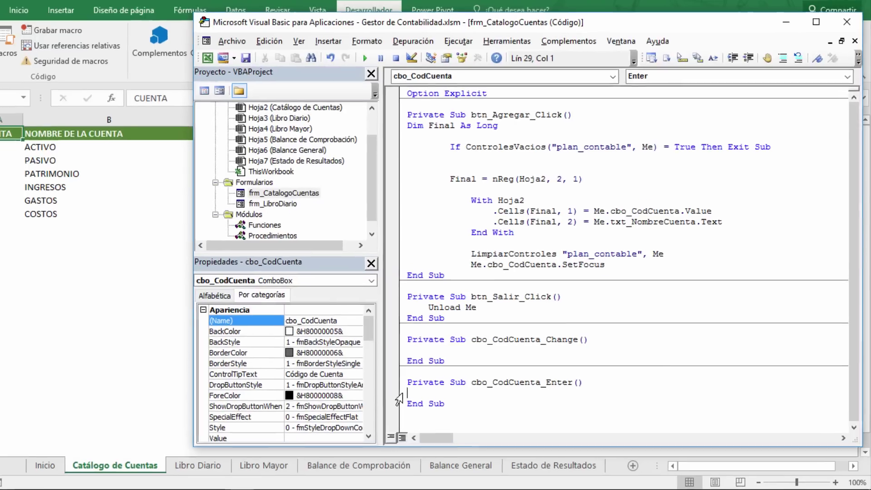
# Step: Declare Fila, Final and Lista As Long in cbo_CodCuenta_Enter
pyautogui.write('dim Fi')
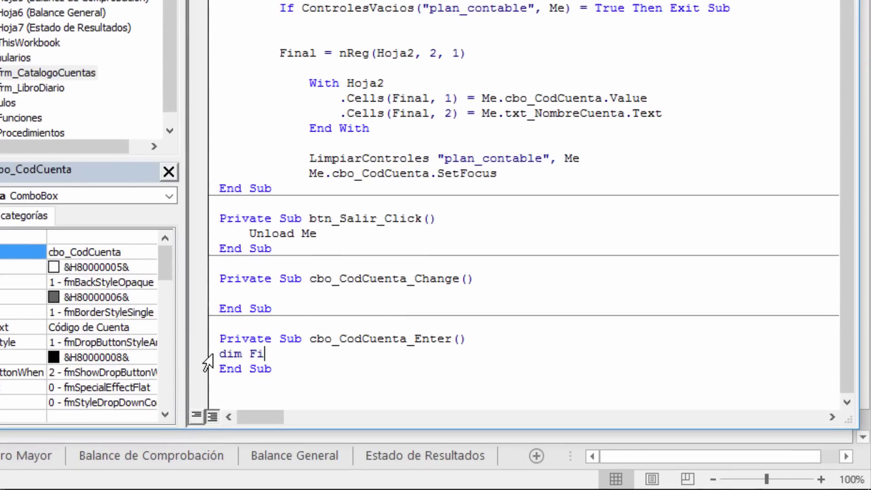
pyautogui.write('la as long')
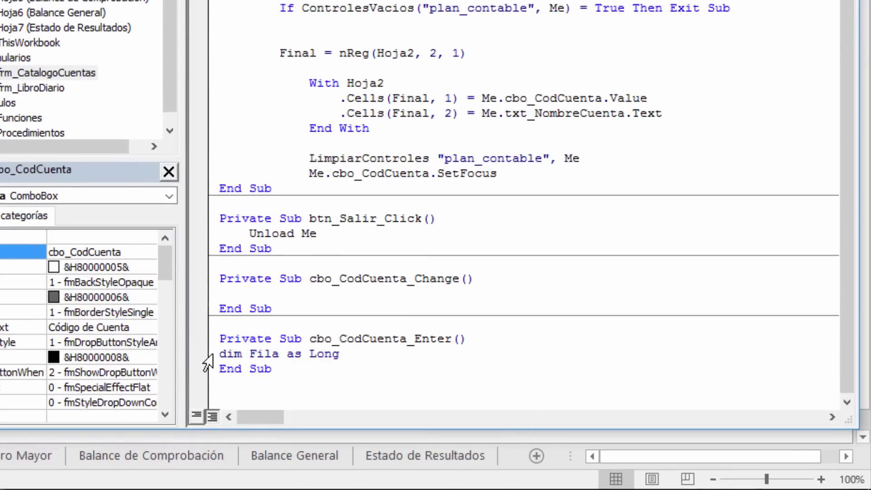
pyautogui.press('Return')
pyautogui.write('dim')
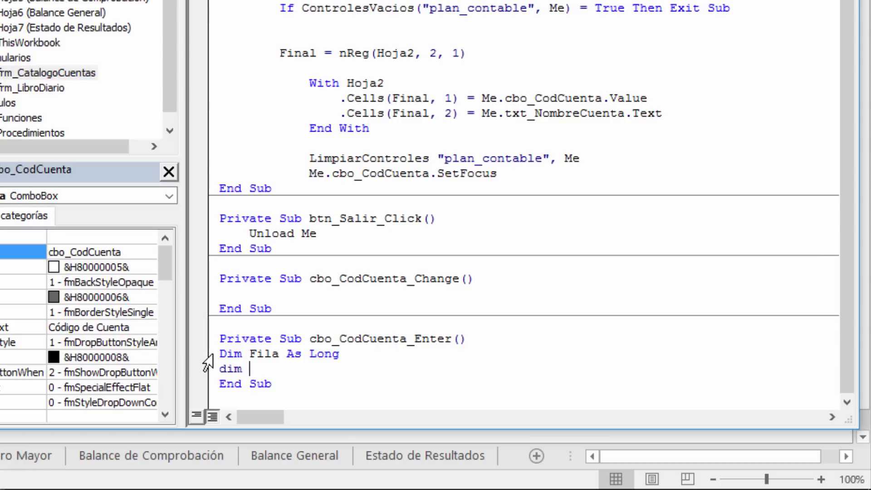
pyautogui.write(' Final a')
pyautogui.write('s long')
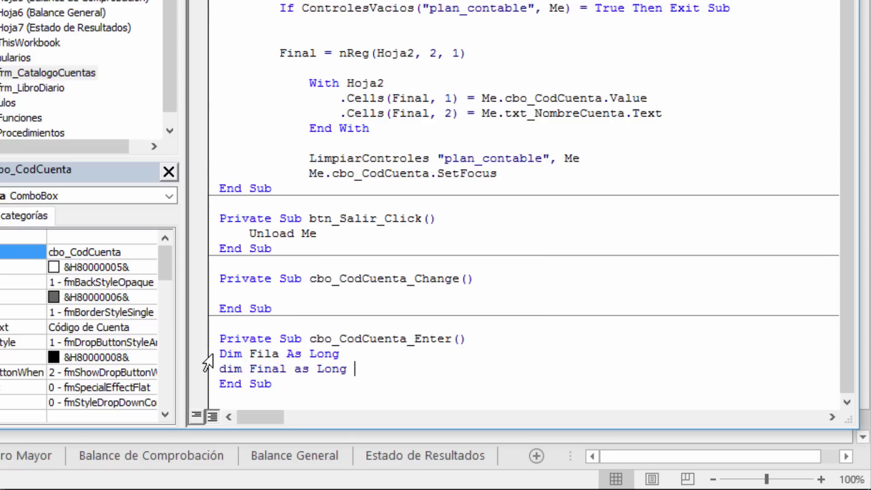
pyautogui.press('Return')
pyautogui.write('dim ')
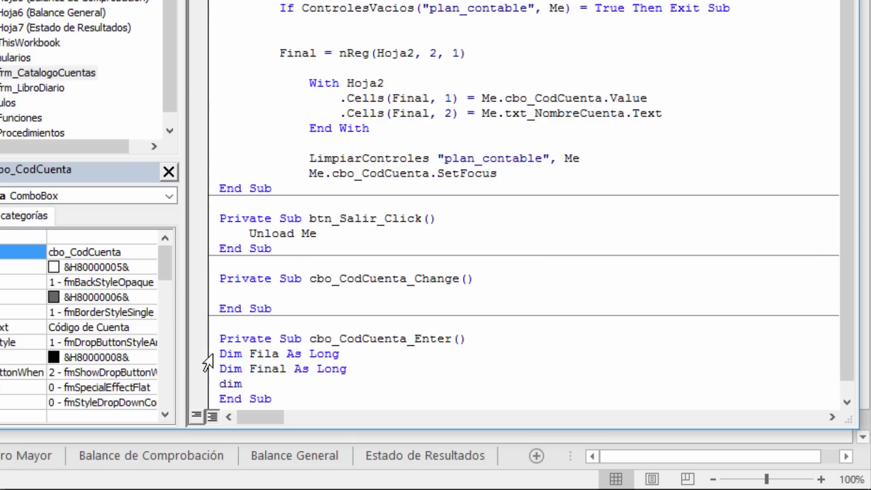
pyautogui.write('Lista')
pyautogui.write(' as l')
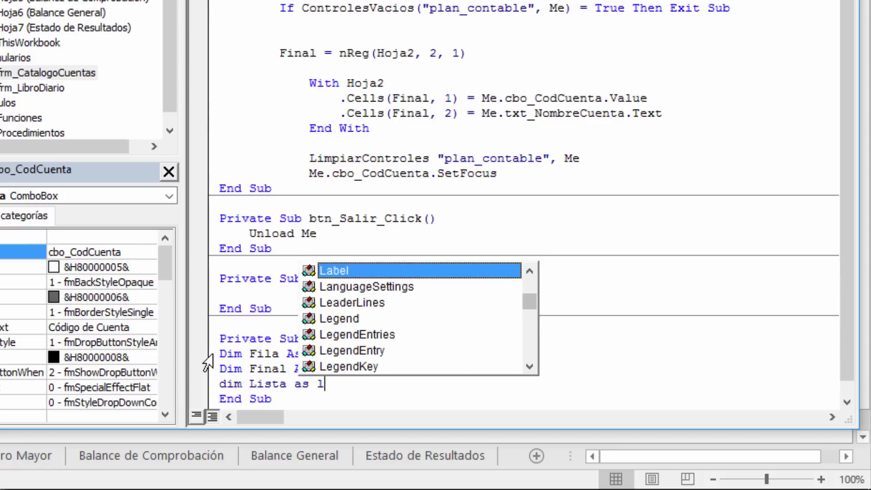
pyautogui.write('ong')
pyautogui.press('Tab')
pyautogui.press('Return')
pyautogui.press('Return')
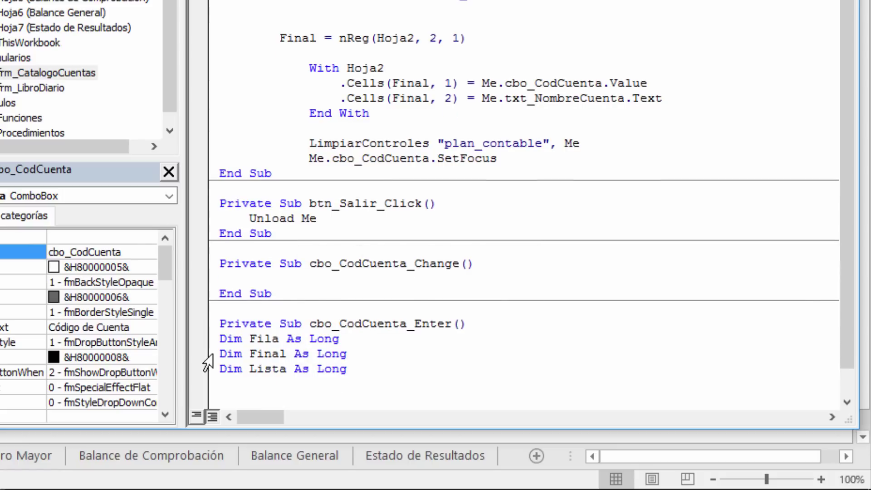
pyautogui.press('Tab')
# Step: Add the line Final = nReg(Hoja2, 2, 1) below the declarations
pyautogui.scroll(-1, 476, 345)
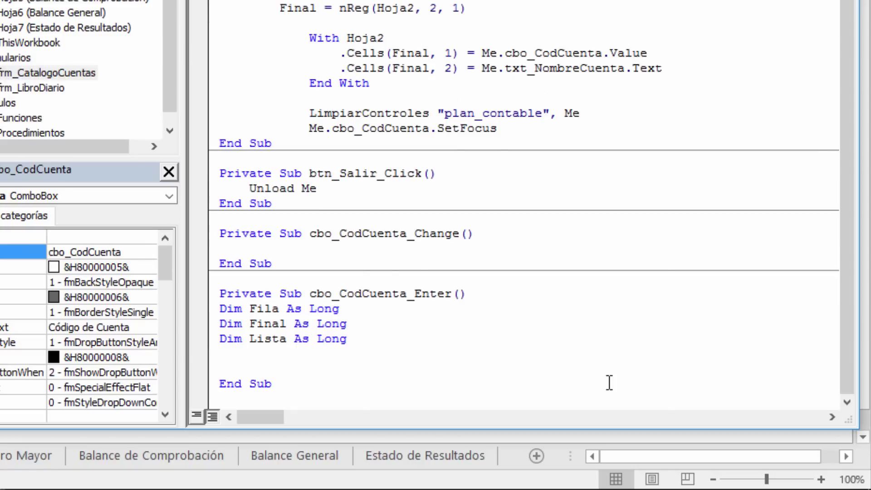
pyautogui.write('fina')
pyautogui.write('l=')
pyautogui.write('nreg')
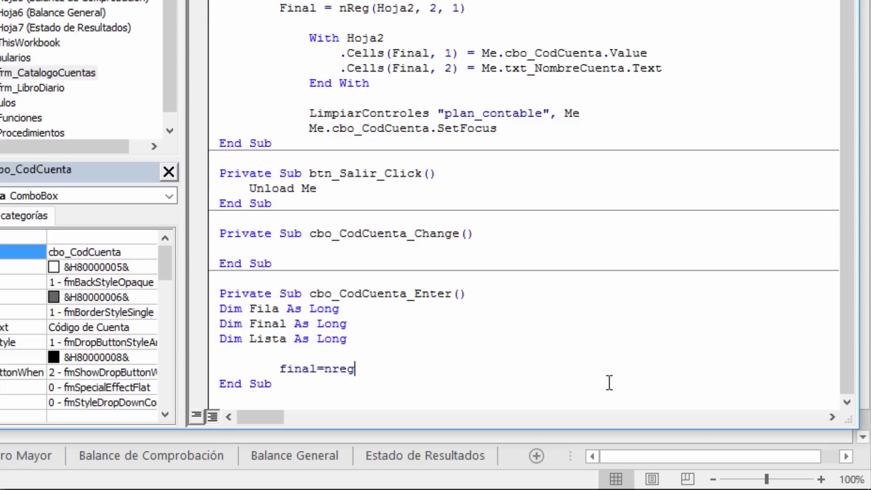
pyautogui.write('(')
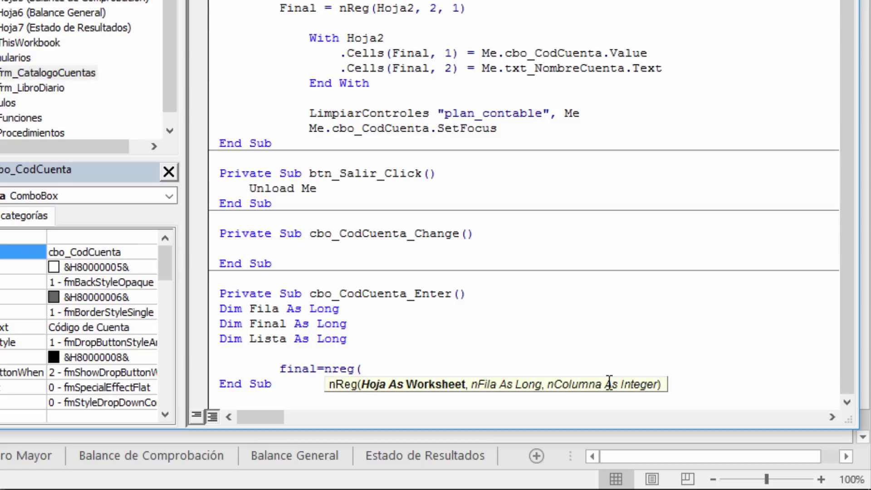
pyautogui.write('hoja2')
pyautogui.write(',')
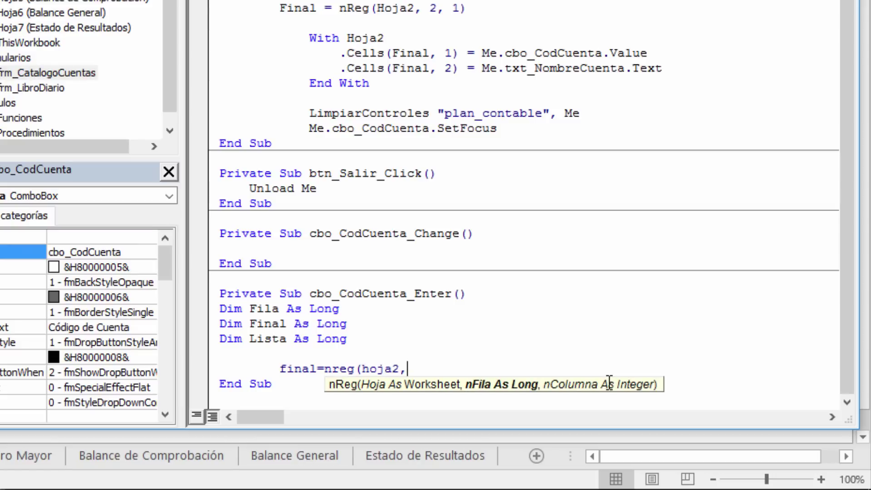
pyautogui.write('2,1')
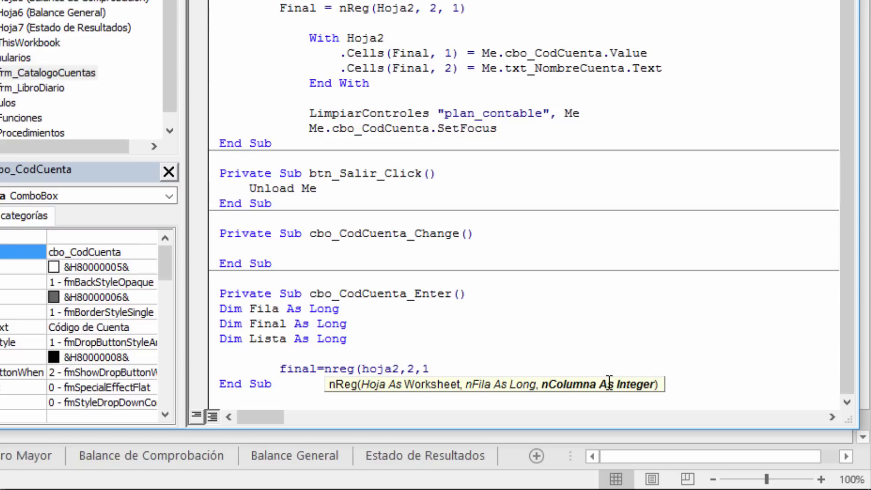
pyautogui.write(')')
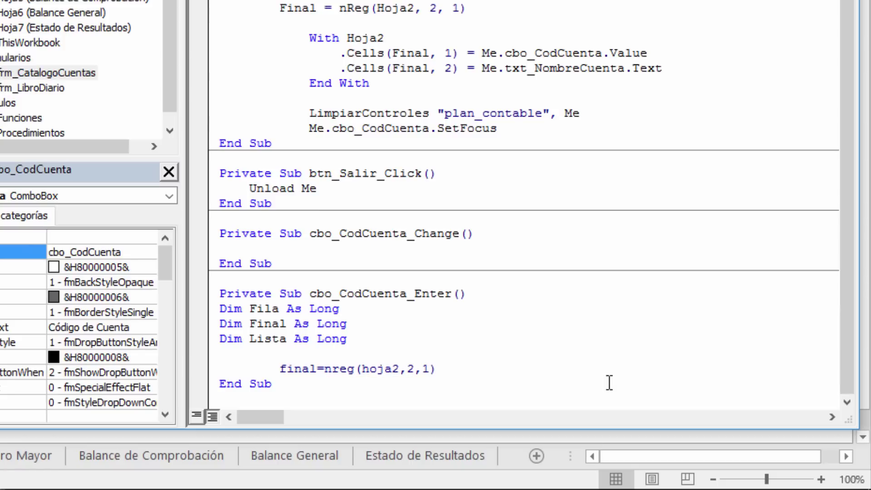
pyautogui.press('Return')
pyautogui.press('Return')
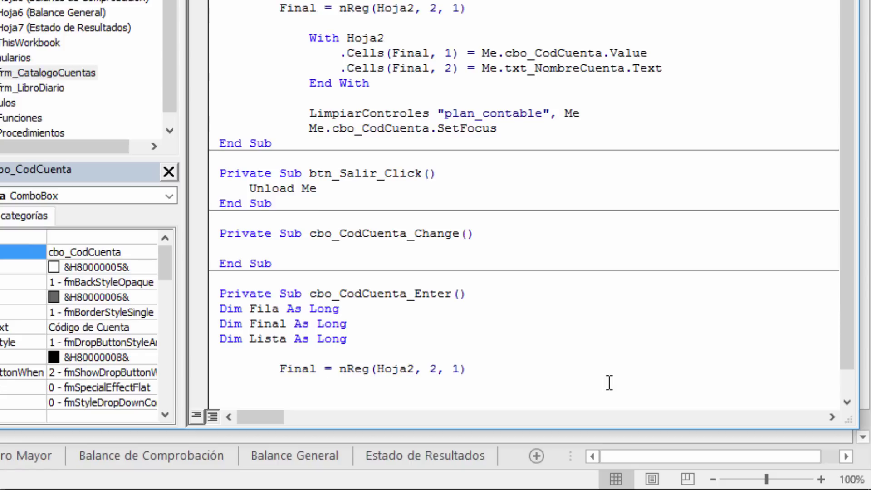
pyautogui.scroll(-1, 745, 371)
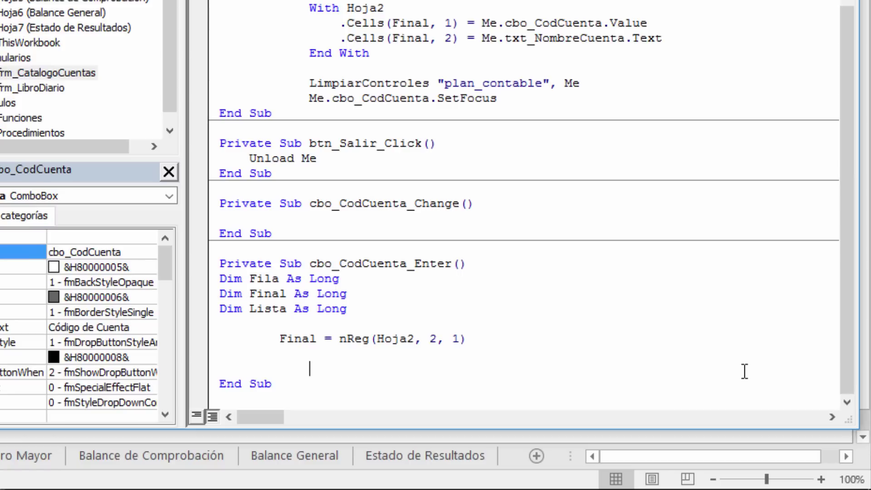
# Step: Start a For Fila = 2 To Final loop that sets Lista = Hoja2.Cells(Fila, 1)
pyautogui.write('for fila')
pyautogui.write('=')
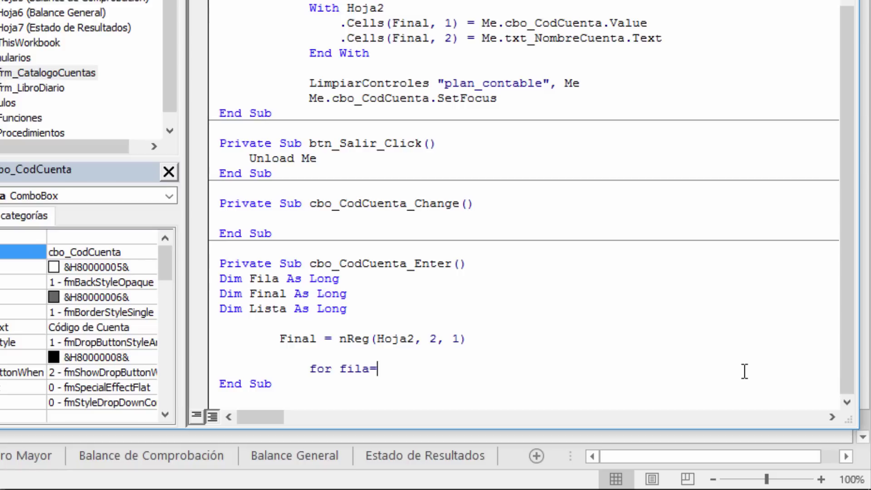
pyautogui.write('2 to f')
pyautogui.write('inal')
pyautogui.press('Return')
pyautogui.press('Tab')
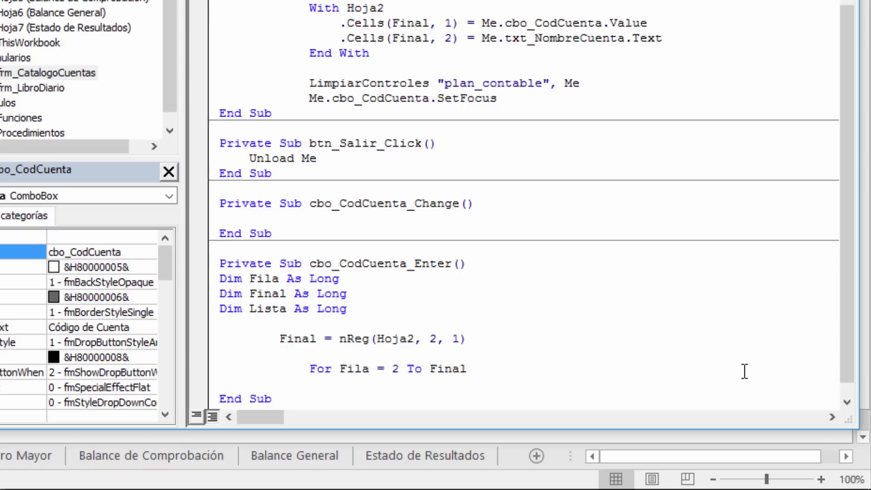
pyautogui.write('list')
pyautogui.write('a=')
pyautogui.write('hoja2')
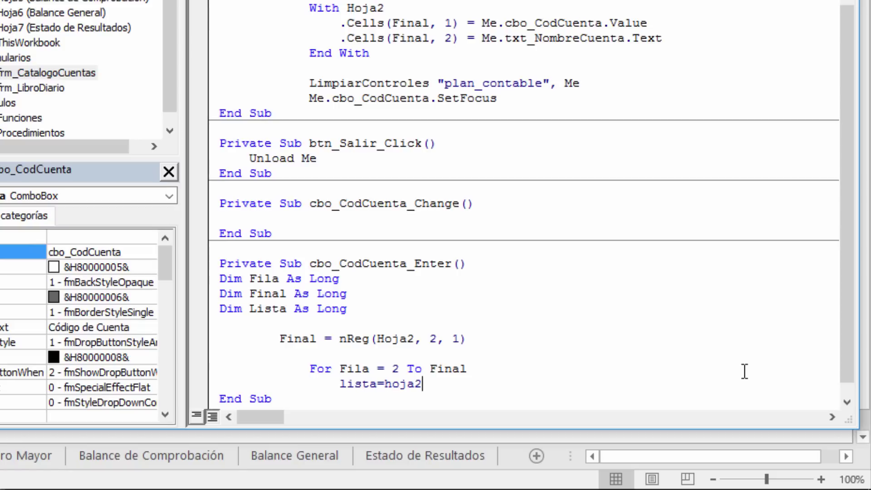
pyautogui.write('.cells')
pyautogui.write(' (fila')
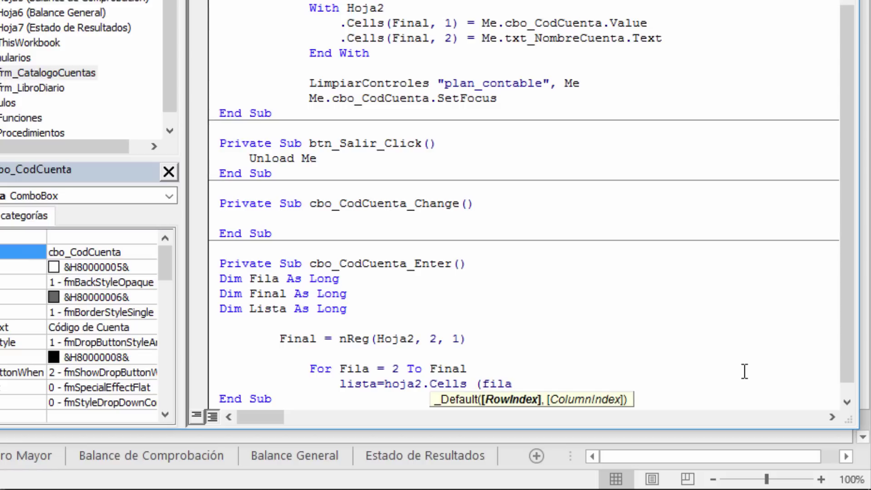
pyautogui.write(',1)')
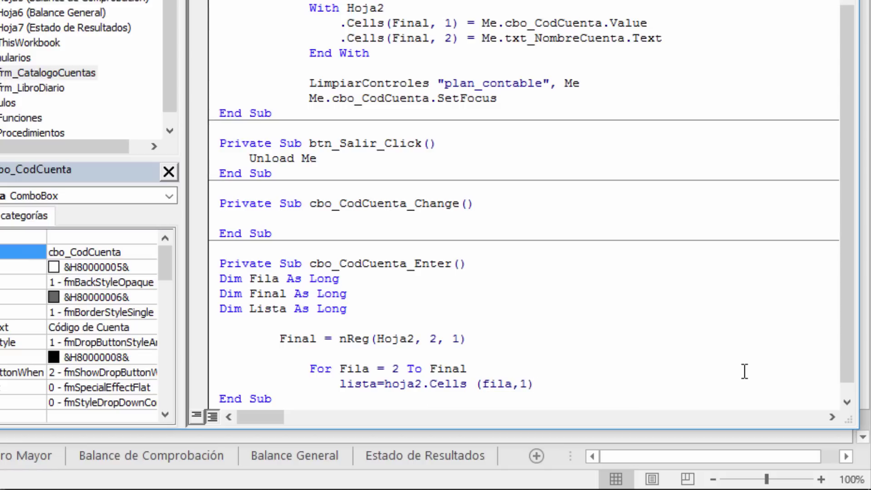
pyautogui.press('Return')
pyautogui.scroll(-1, 719, 351)
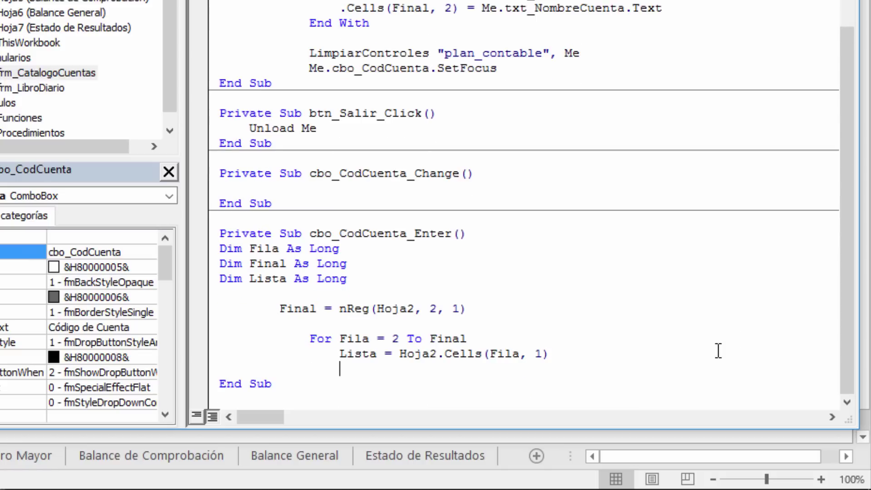
# Step: Add Me.cbo_CodCuenta.AddItem Lista and Next to close the loop, then run the form
pyautogui.write('me.')
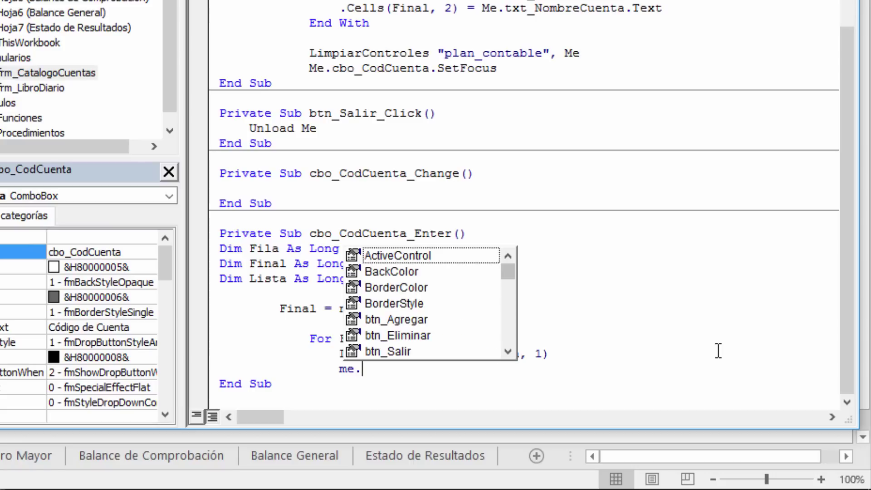
pyautogui.write('cbo')
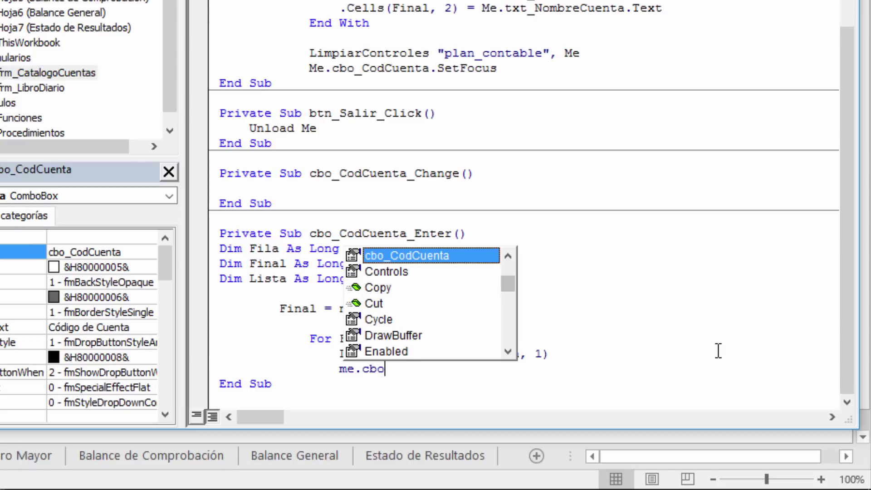
pyautogui.write('_CodCuenta')
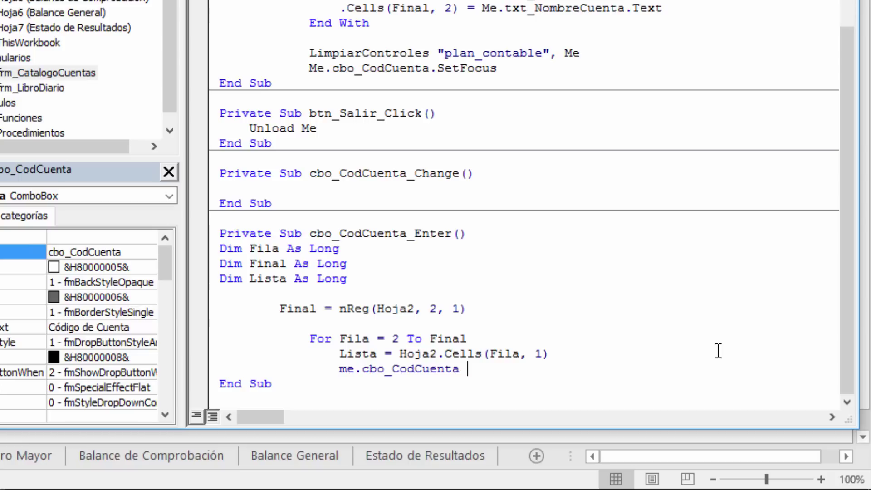
pyautogui.press('BackSpace')
pyautogui.write('.ad ')
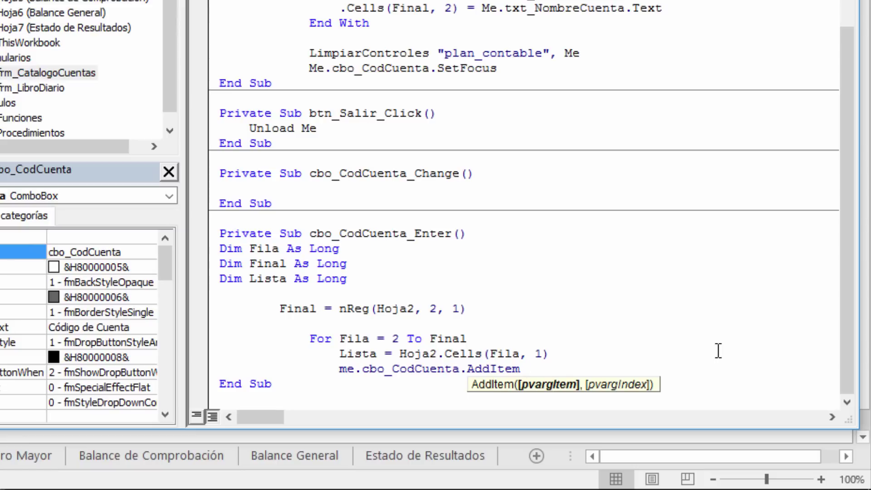
pyautogui.write('list')
pyautogui.write('a')
pyautogui.click(718, 351)
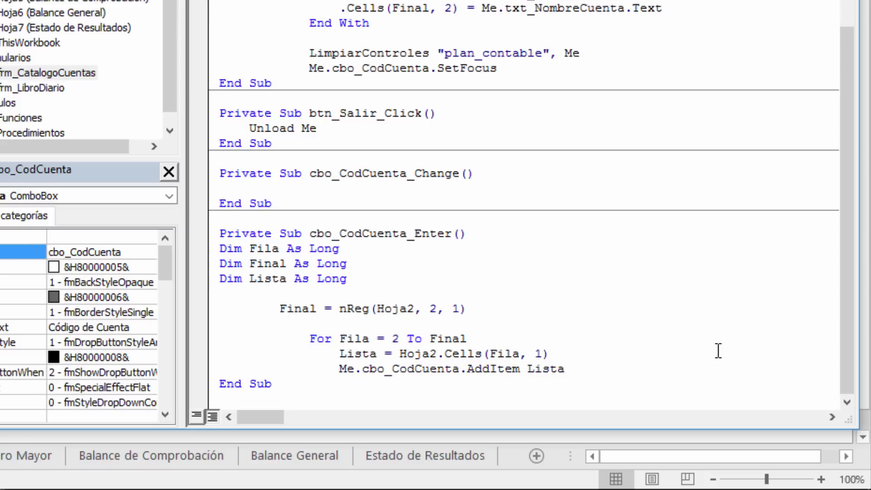
pyautogui.press('Return')
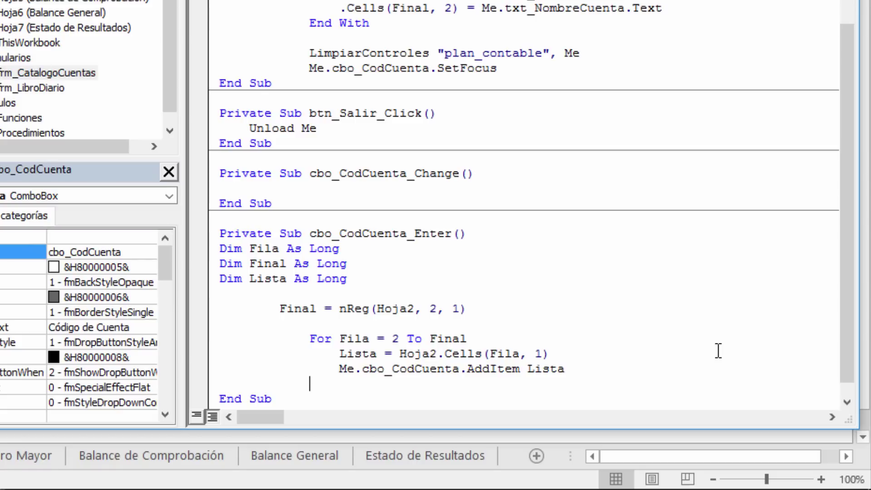
pyautogui.write('next')
pyautogui.press('Down')
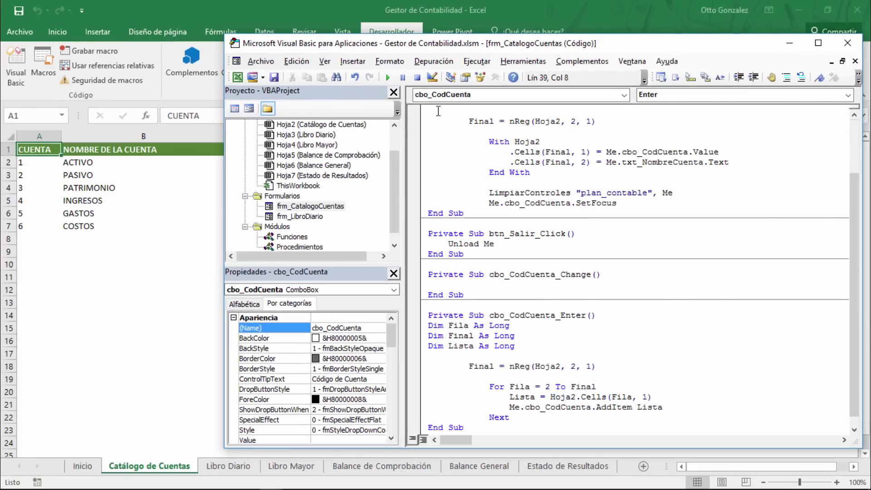
pyautogui.click(388, 77)
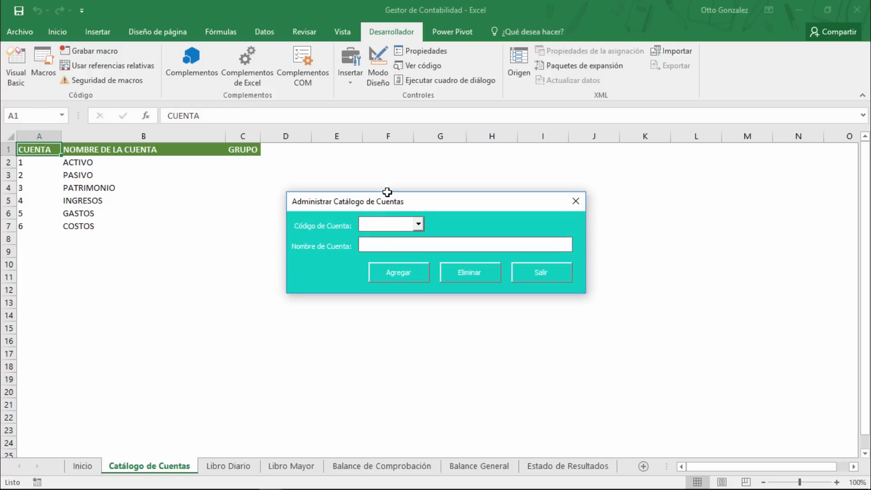
# Step: Inspect the account-code dropdown, which lists 1–6 plus an extra 0, then exit the form
pyautogui.click(418, 224)
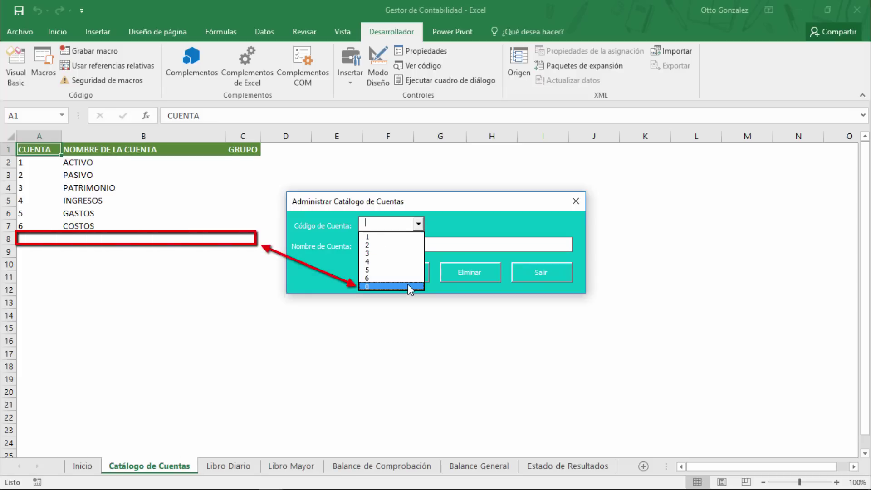
pyautogui.click(418, 223)
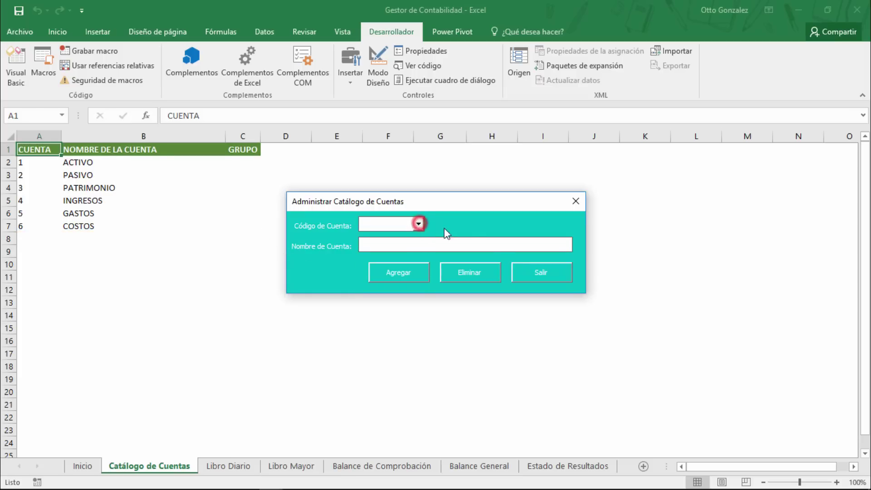
pyautogui.click(530, 273)
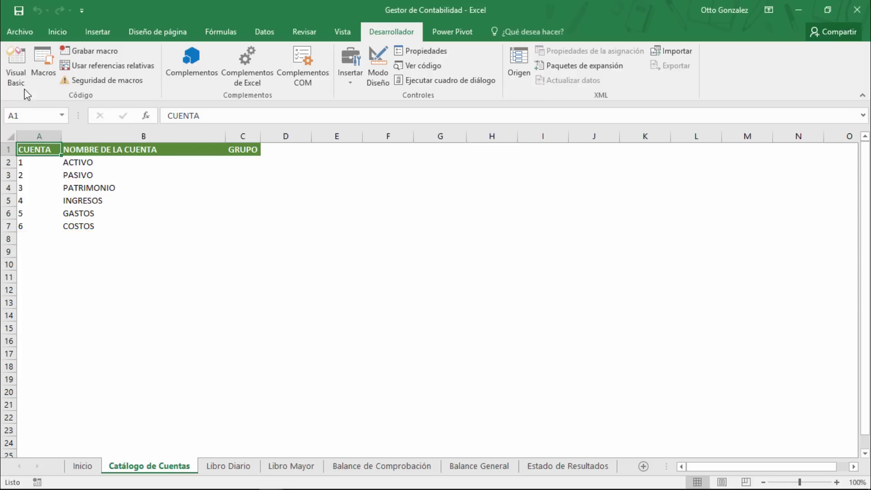
# Step: Change the line to Final = nReg(Hoja2, 2, 1) - 1 and rerun the form
pyautogui.click(16, 68)
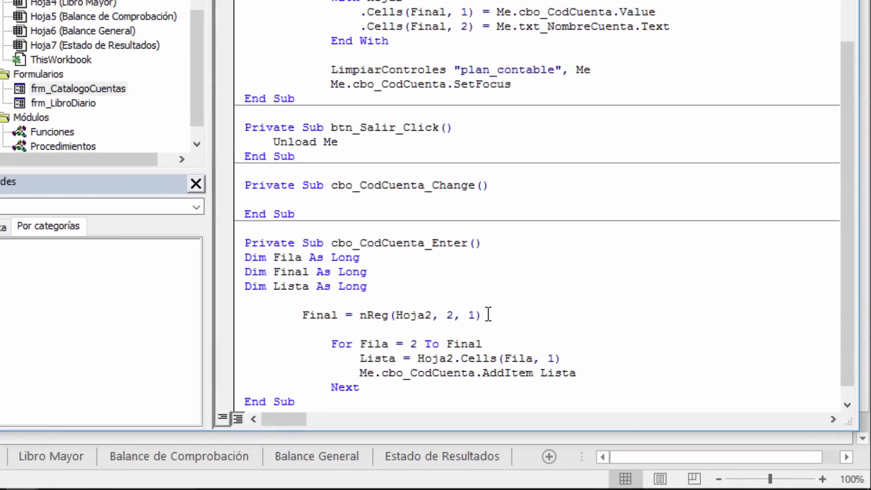
pyautogui.click(488, 315)
pyautogui.click(588, 355)
pyautogui.write('-1')
pyautogui.press('Down')
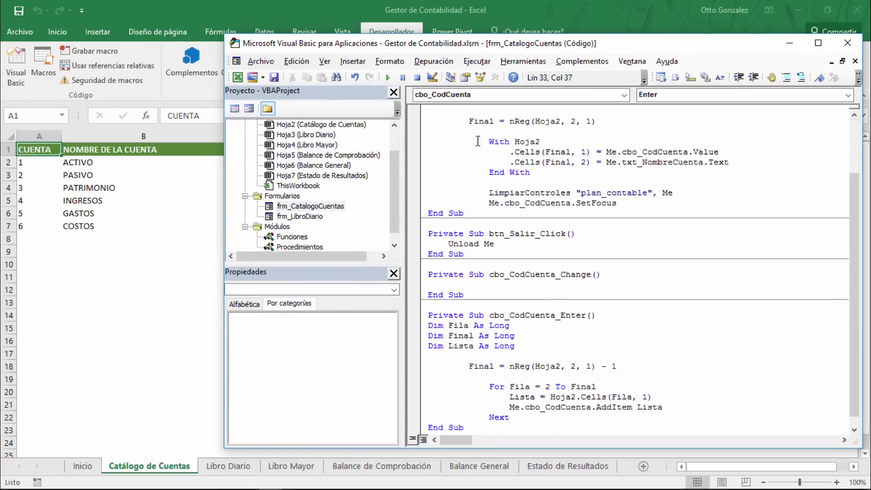
pyautogui.click(389, 77)
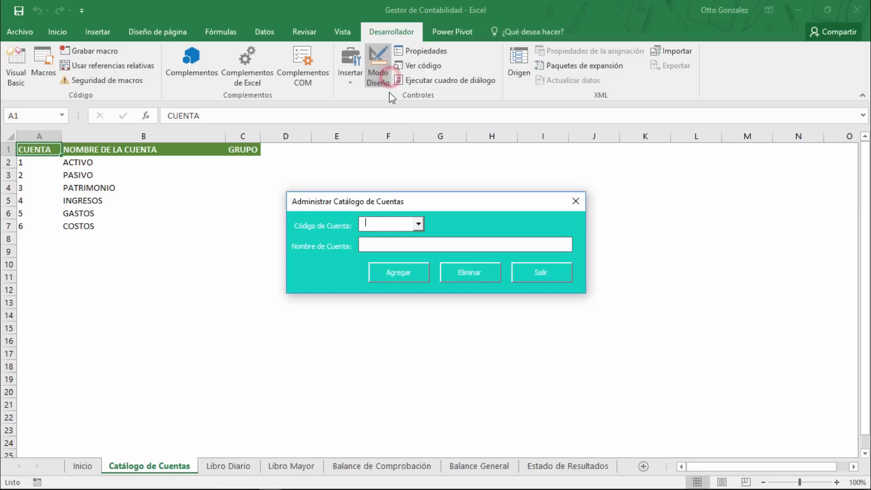
# Step: Confirm the code list no longer shows 0 and select account code 1
pyautogui.click(418, 224)
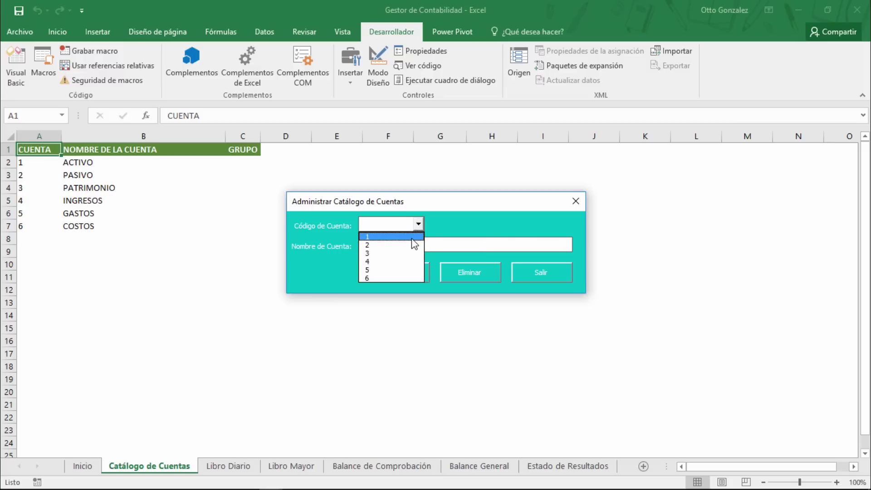
pyautogui.click(412, 235)
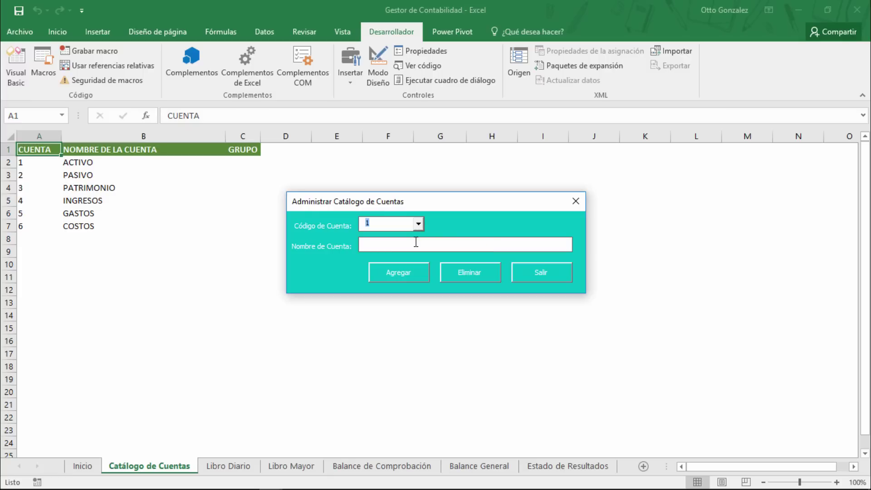
pyautogui.click(415, 241)
pyautogui.click(419, 224)
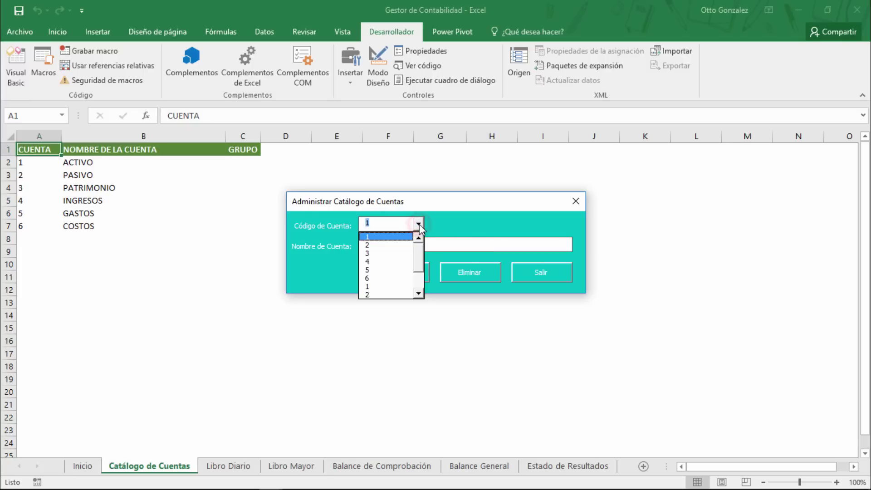
pyautogui.moveTo(418, 256)
pyautogui.mouseDown()
pyautogui.moveTo(420, 277)
pyautogui.moveTo(419, 251)
pyautogui.mouseUp()
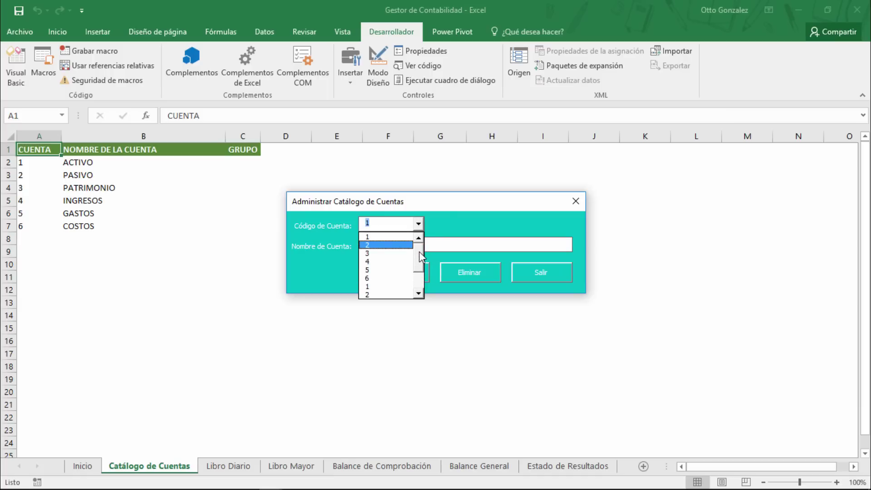
pyautogui.click(418, 224)
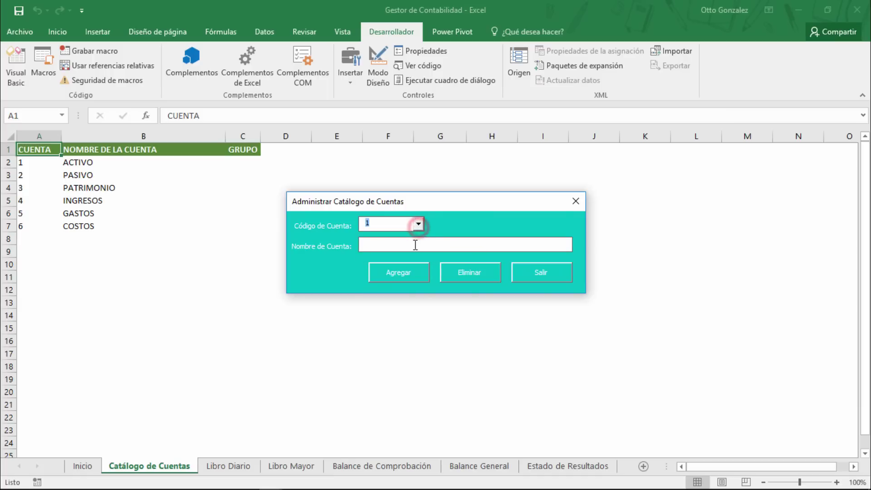
# Step: Reopen the code list several times, revealing codes 1–6 duplicated, then close the form
pyautogui.click(418, 223)
pyautogui.click(418, 224)
pyautogui.click(414, 245)
pyautogui.click(419, 224)
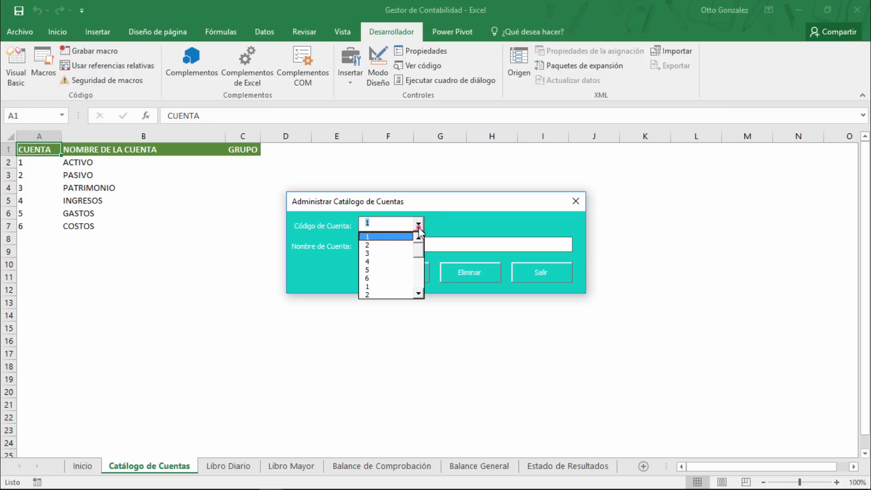
pyautogui.click(418, 225)
pyautogui.click(404, 245)
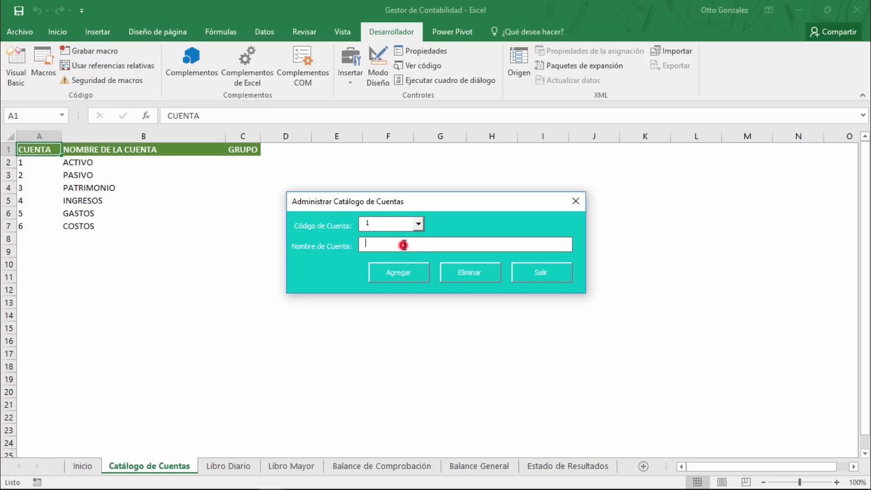
pyautogui.click(417, 224)
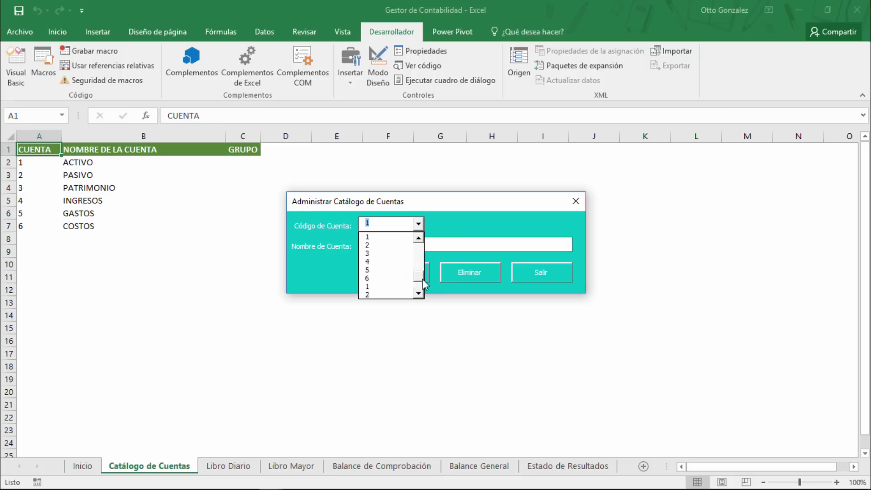
pyautogui.moveTo(417, 251); pyautogui.dragTo(424, 282)
pyautogui.click(418, 224)
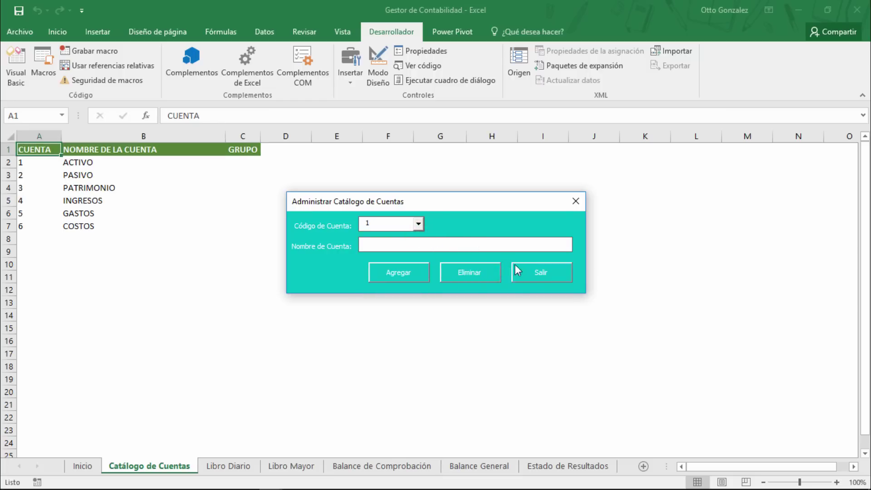
pyautogui.click(536, 273)
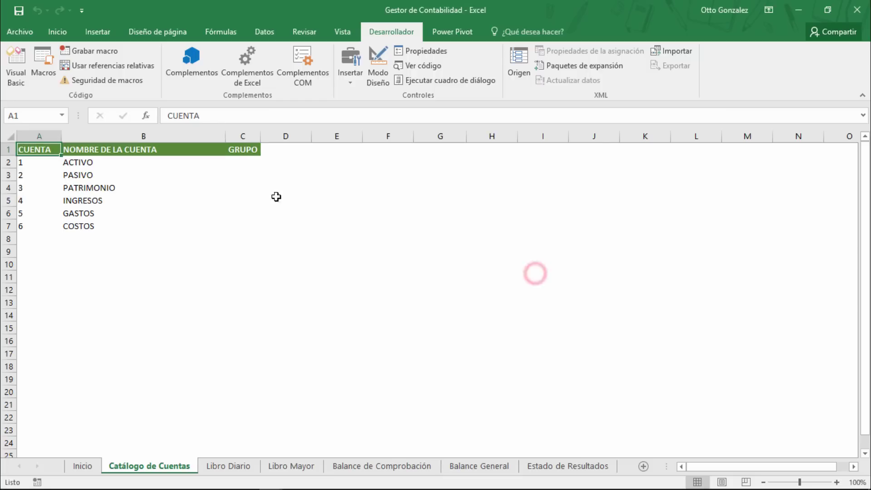
# Step: Insert Do While Me.cbo_CodCuenta.ListCount > 0 / RemoveItem 0 / Loop before the Final assignment
pyautogui.click(16, 66)
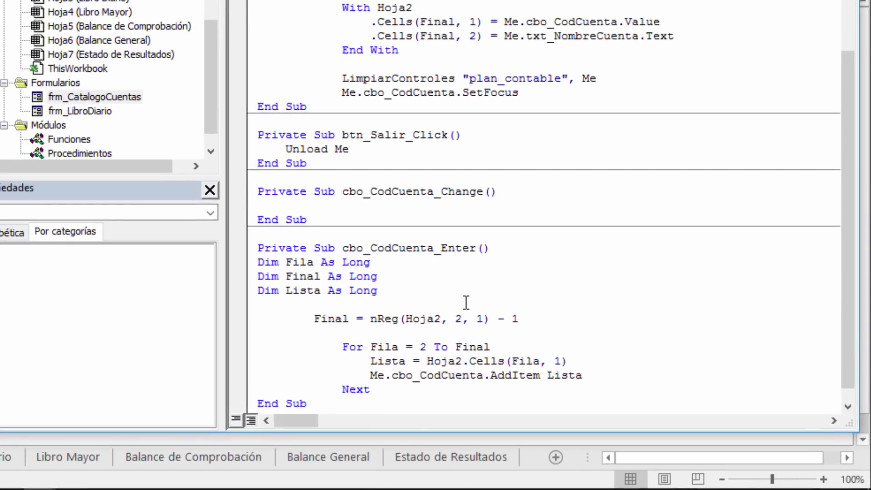
pyautogui.click(454, 312)
pyautogui.press('Return')
pyautogui.press('Return')
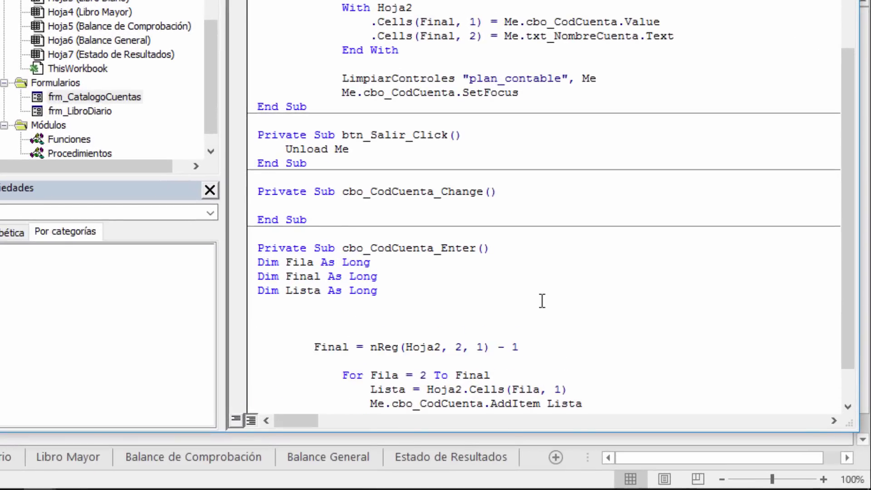
pyautogui.scroll(-1, 621, 301)
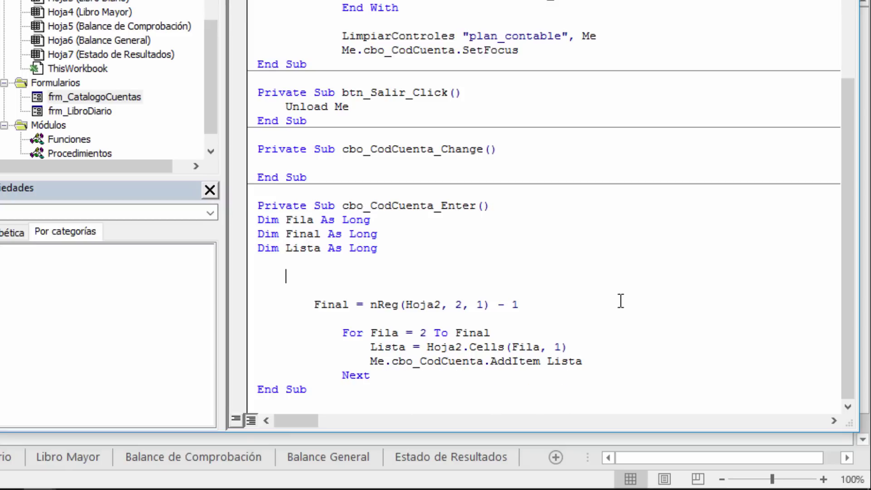
pyautogui.write('do whil')
pyautogui.write('e')
pyautogui.write('me.')
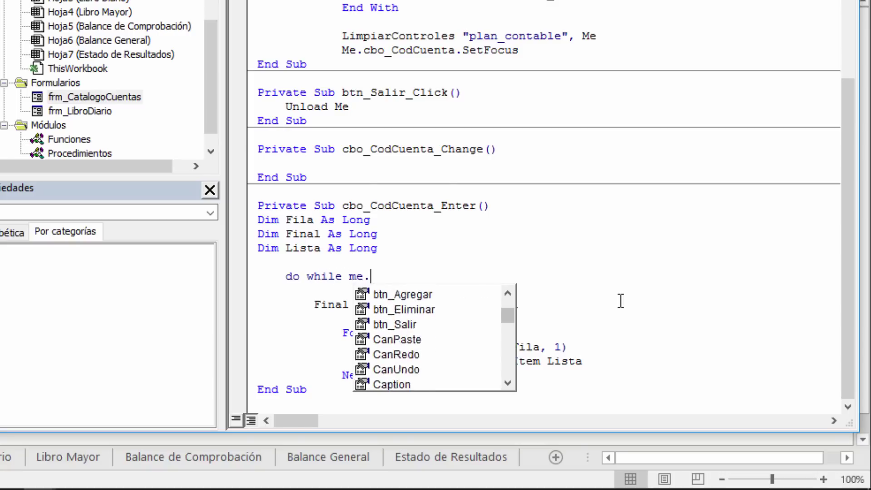
pyautogui.write('cbo_CodCuenta')
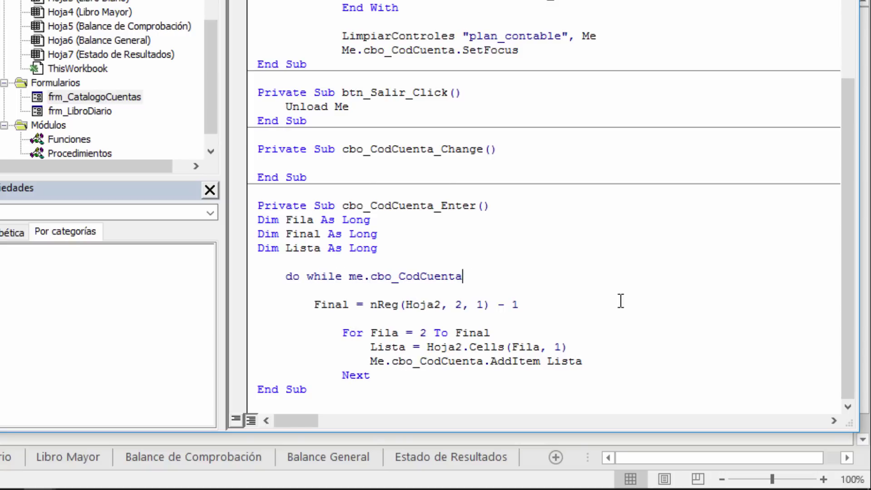
pyautogui.write(' .list')
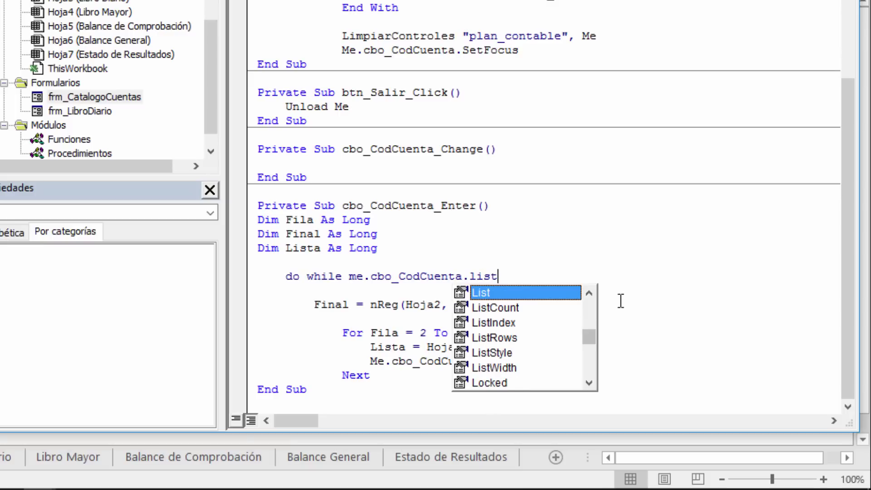
pyautogui.write('co')
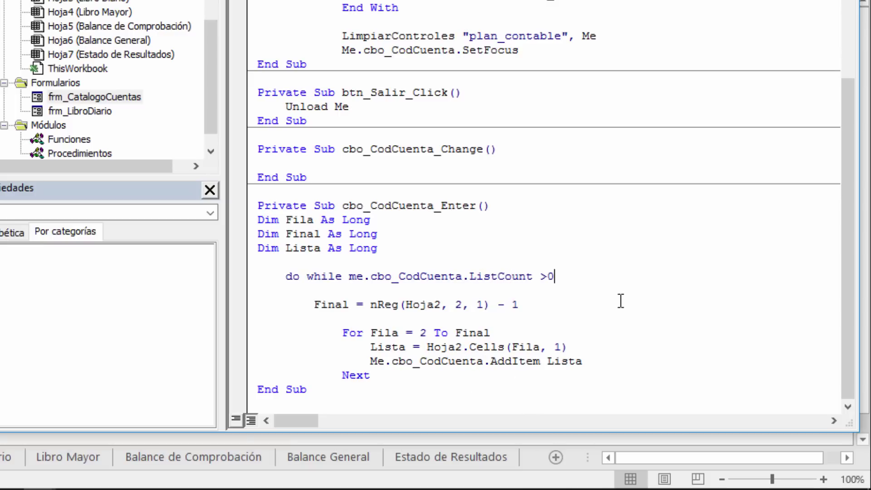
pyautogui.press('Return')
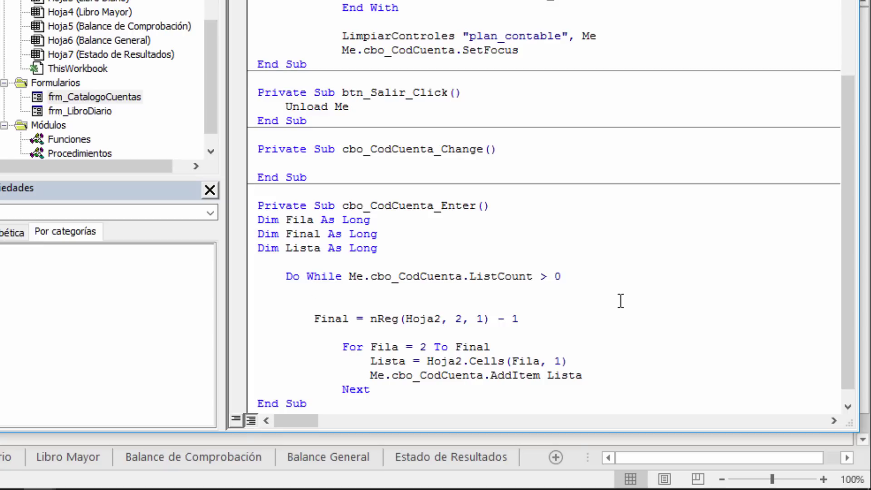
pyautogui.write('me.cbo')
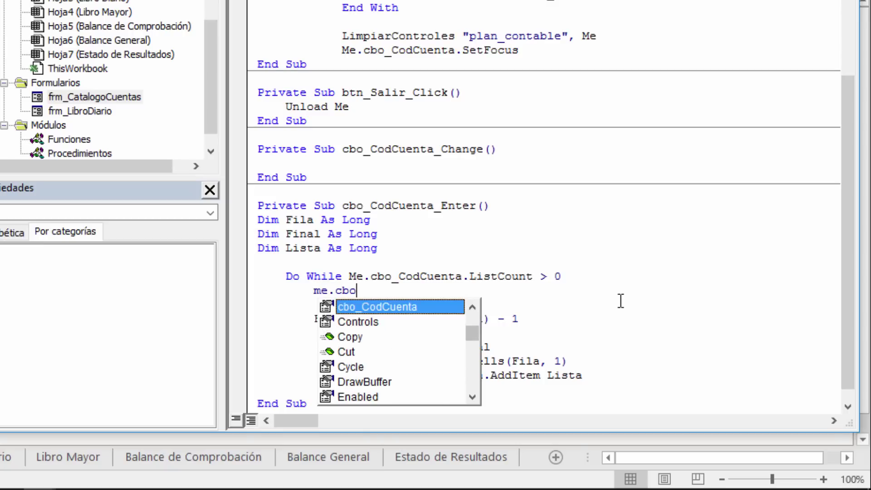
pyautogui.write('.')
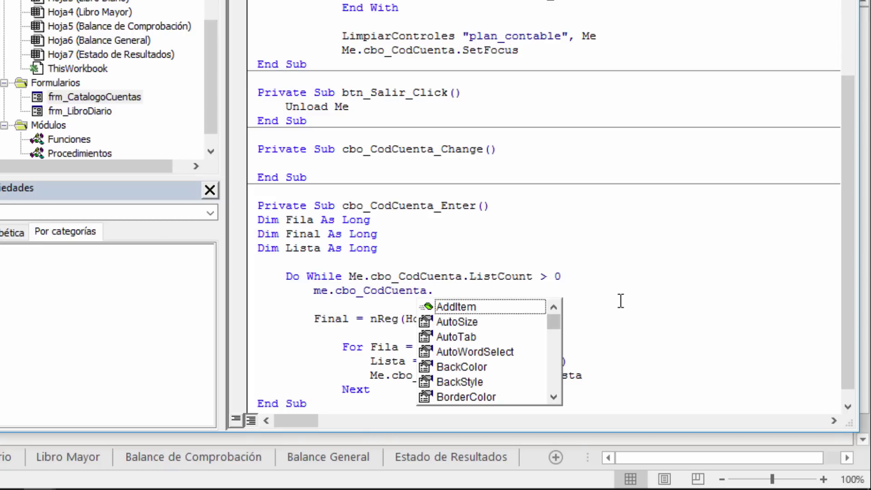
pyautogui.write('remo')
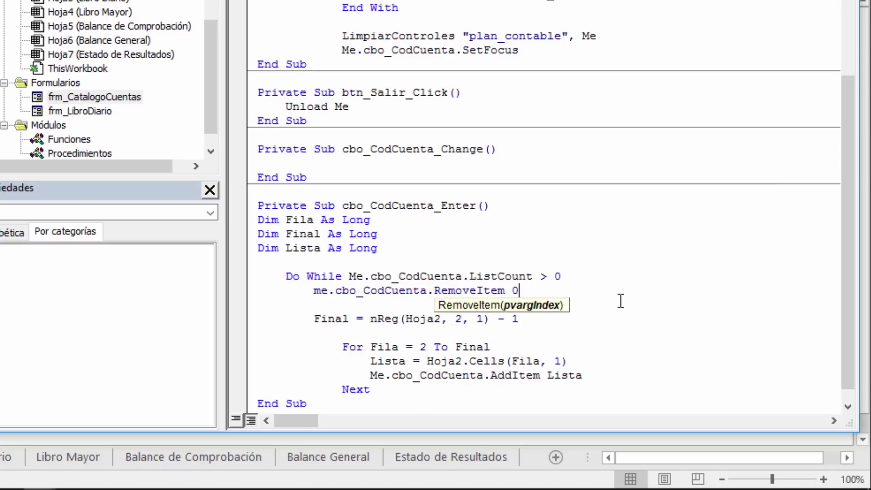
pyautogui.press('Return')
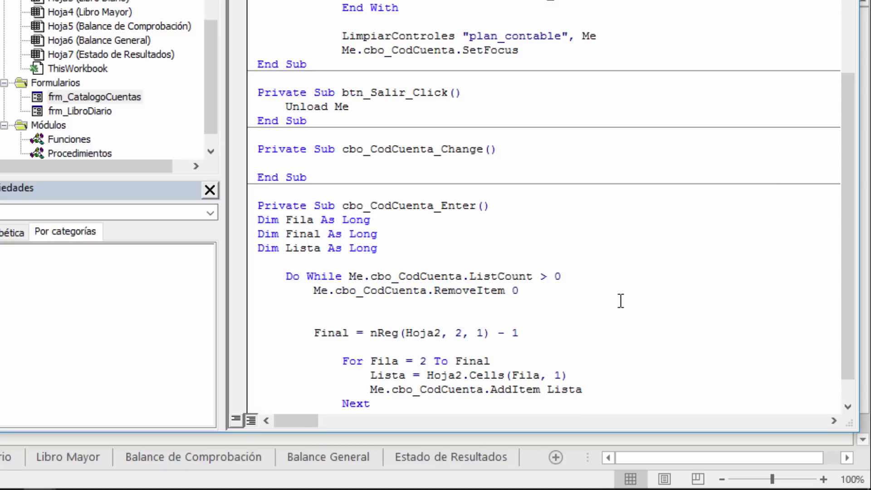
pyautogui.write('loop')
pyautogui.scroll(-1, 423, 313)
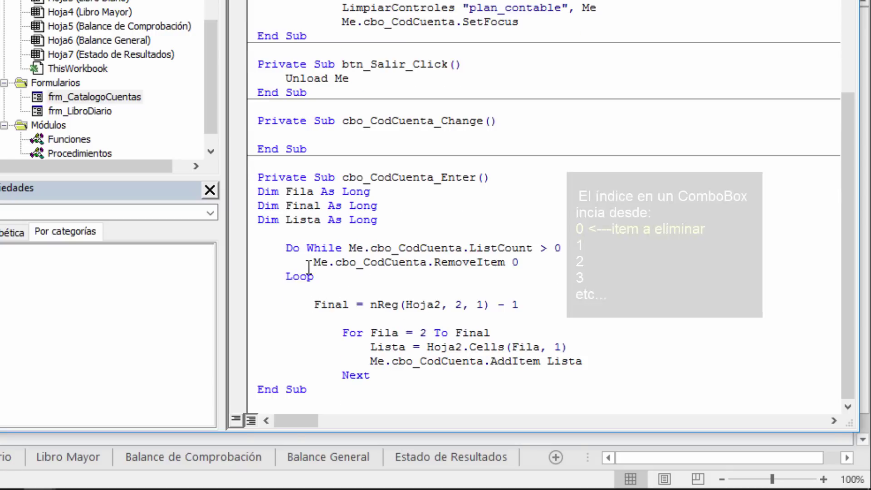
pyautogui.click(292, 262)
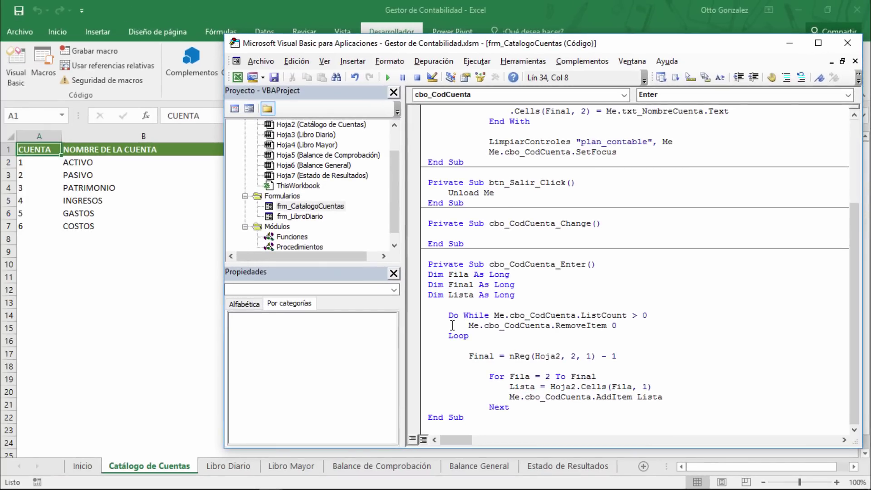
# Step: Run the catalog form, pick account codes 1, 4 and 1 again, then close it with Salir
pyautogui.click(388, 78)
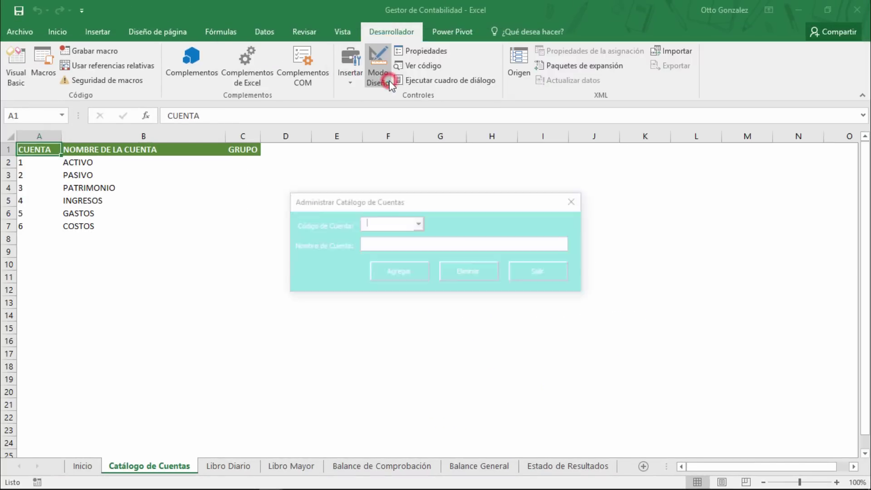
pyautogui.click(418, 223)
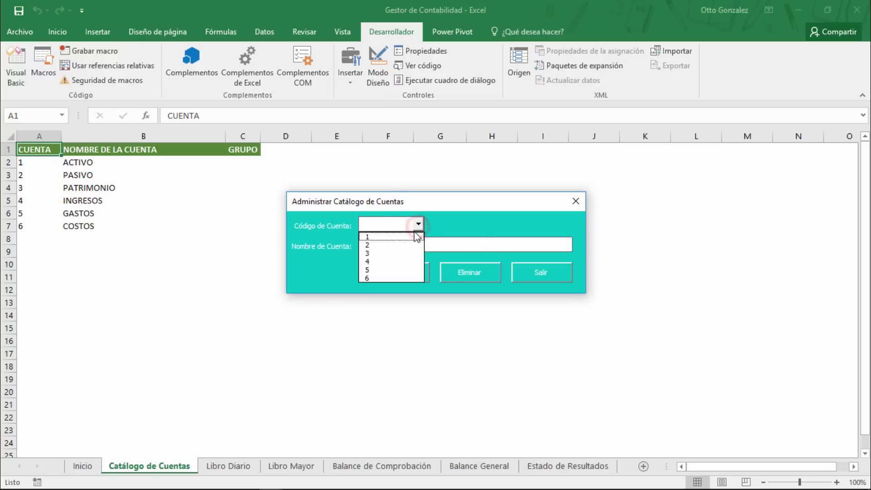
pyautogui.click(414, 237)
pyautogui.click(404, 242)
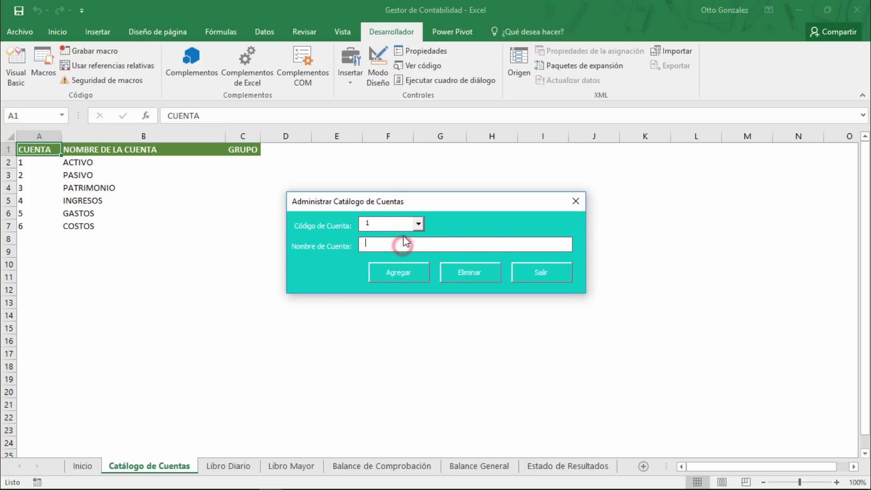
pyautogui.click(418, 224)
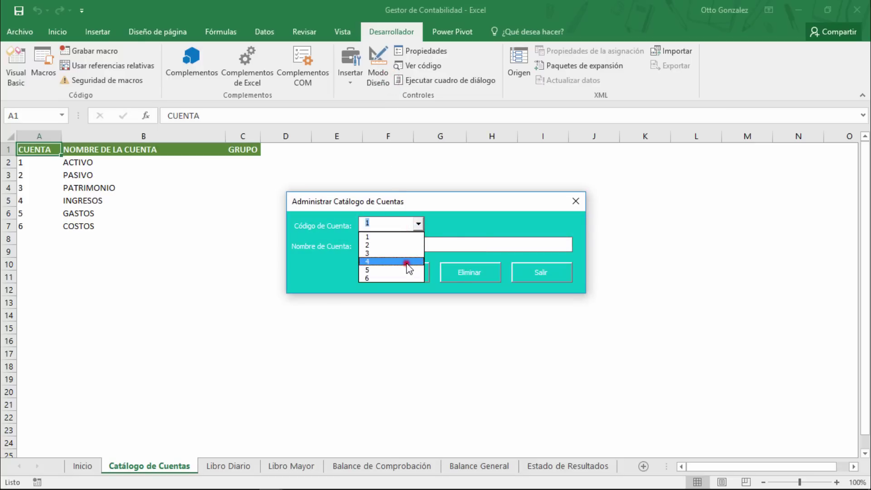
pyautogui.click(407, 262)
pyautogui.click(404, 243)
pyautogui.click(418, 223)
pyautogui.click(418, 224)
pyautogui.click(409, 242)
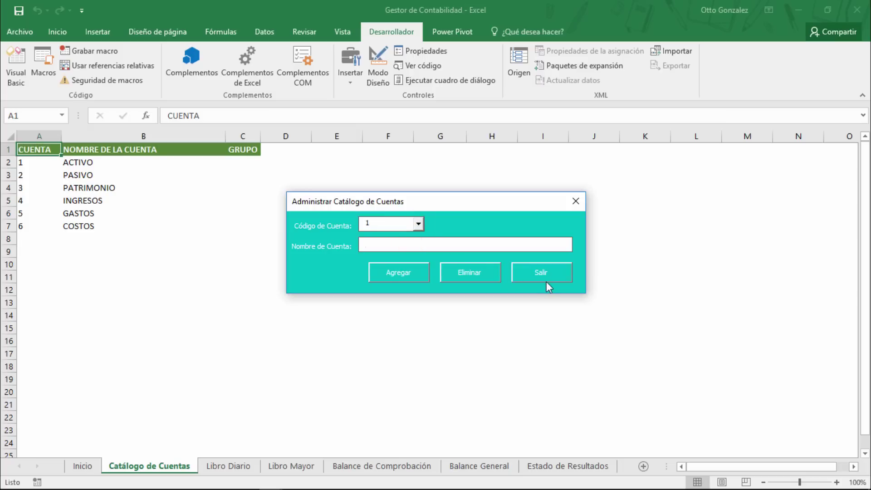
pyautogui.click(540, 271)
# Step: Add Me.cbo_CodCuenta.Clear on a new line below the removal loop's Loop
pyautogui.click(17, 74)
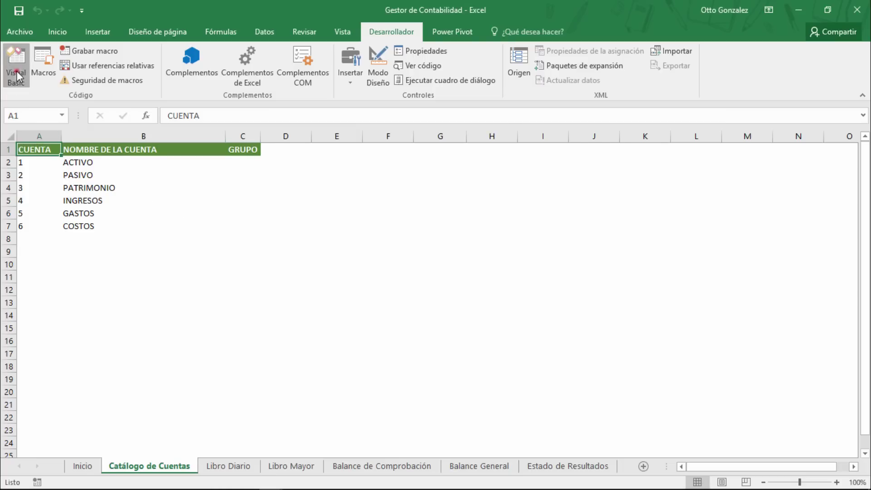
pyautogui.click(485, 339)
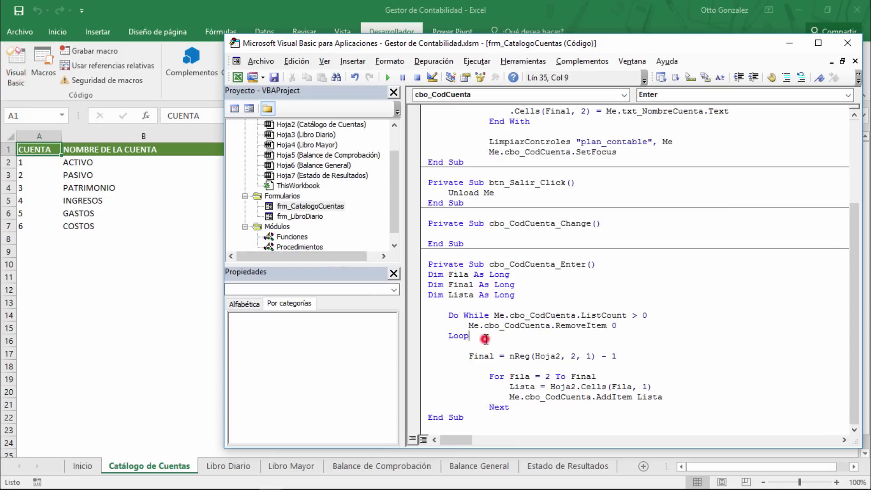
pyautogui.press('Return')
pyautogui.press('Return')
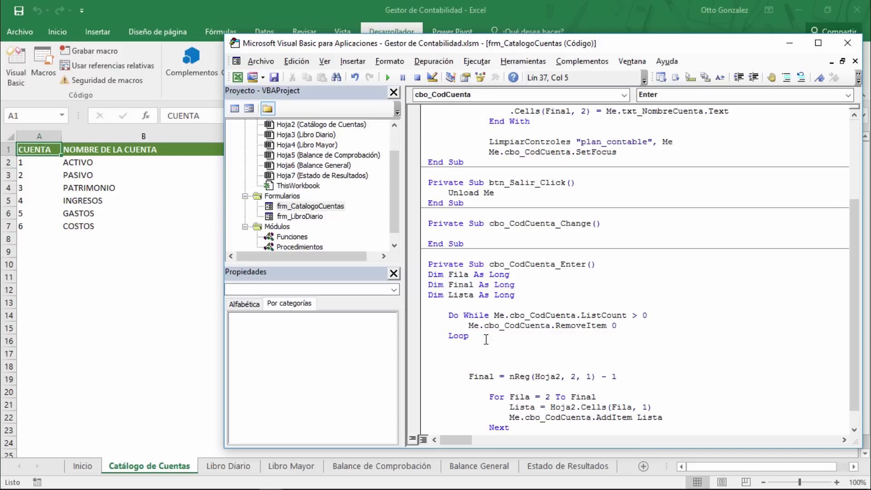
pyautogui.write('me.cbo')
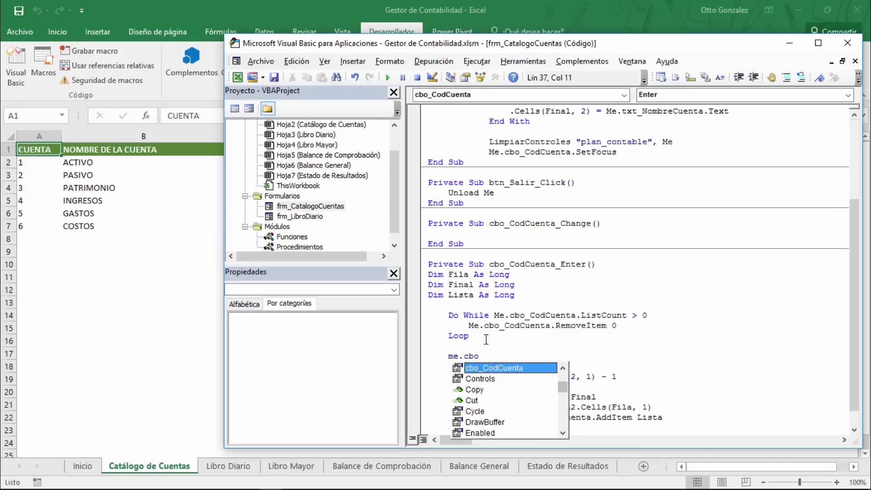
pyautogui.write('_CodCuenta.')
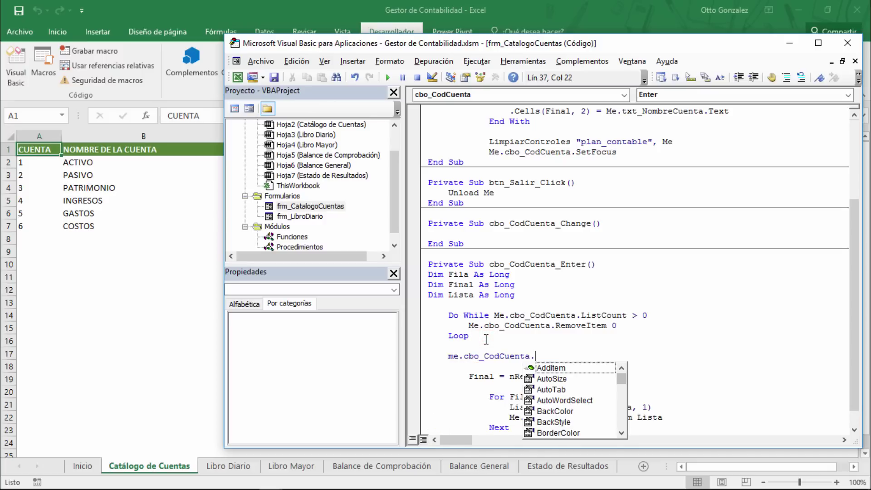
pyautogui.write('clea')
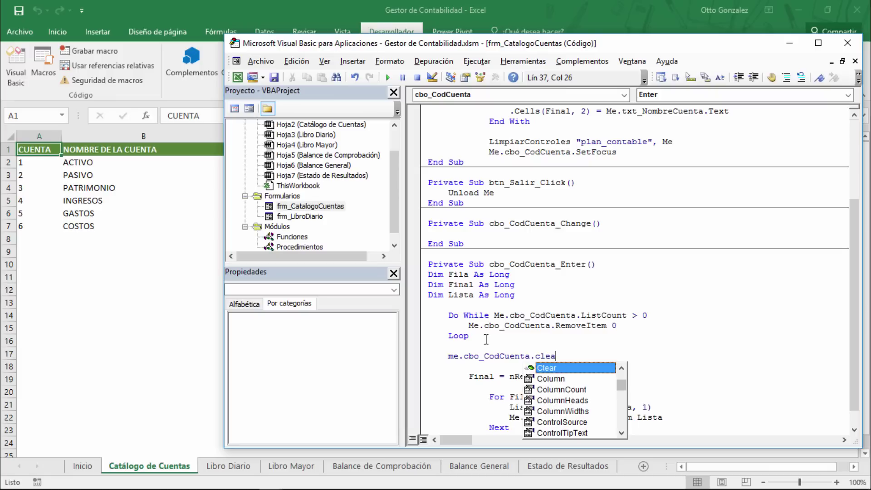
pyautogui.press('Tab')
# Step: Comment out the Do While RemoveItem loop with Comment Block
pyautogui.press('Up')
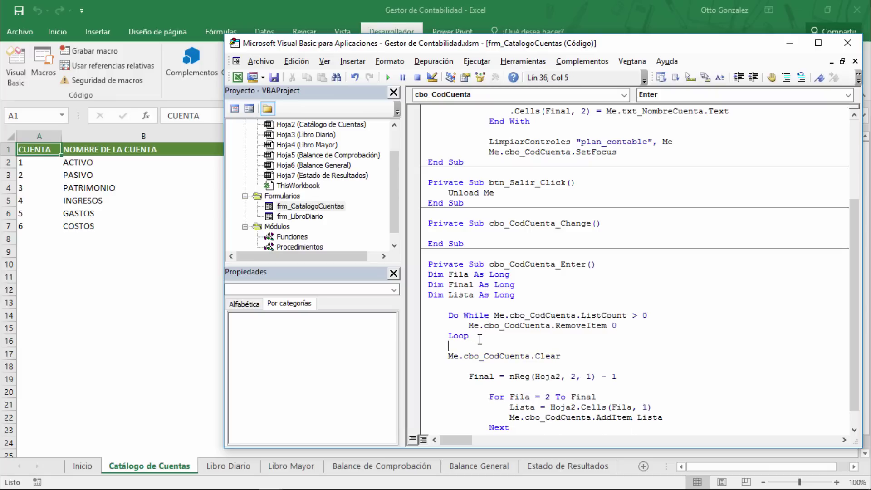
pyautogui.moveTo(477, 339); pyautogui.dragTo(439, 315)
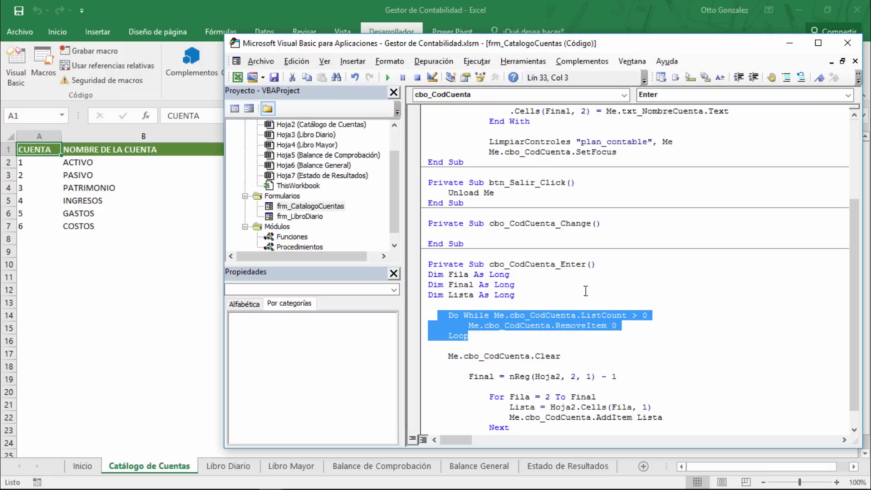
pyautogui.click(787, 77)
pyautogui.click(543, 319)
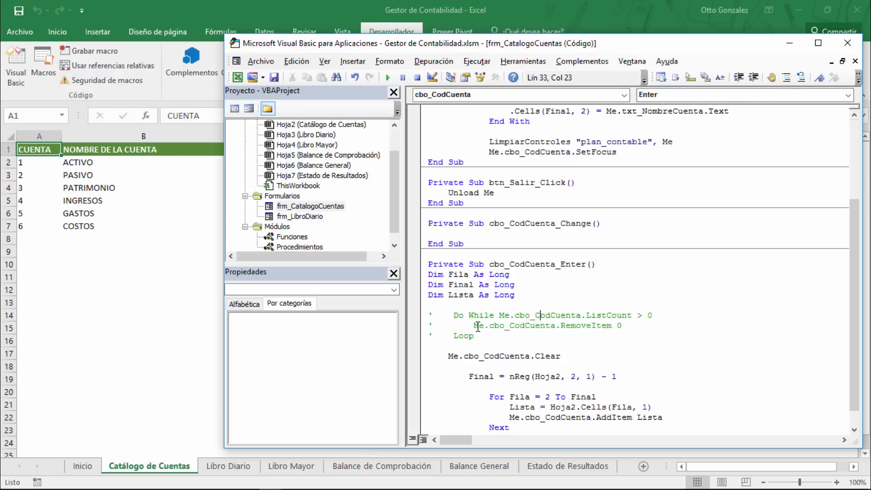
# Step: Run the catalog form and pick account codes 1 and 4 from the Código de Cuenta list
pyautogui.click(388, 77)
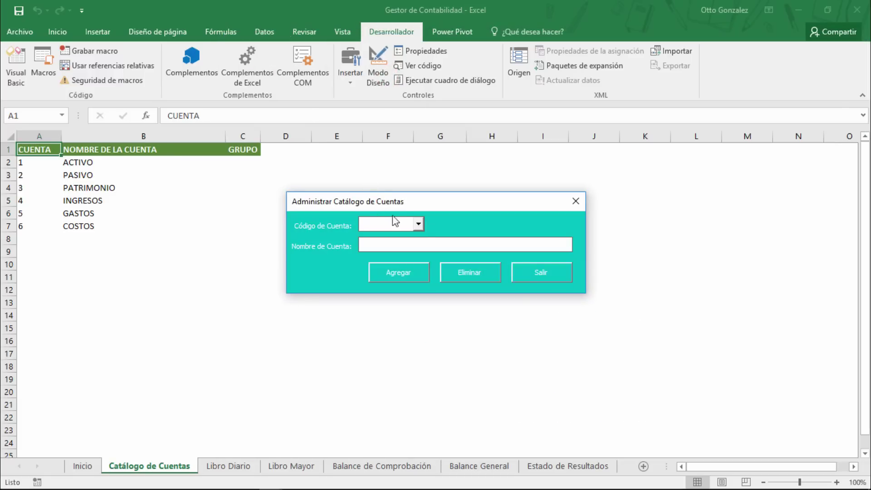
pyautogui.click(418, 224)
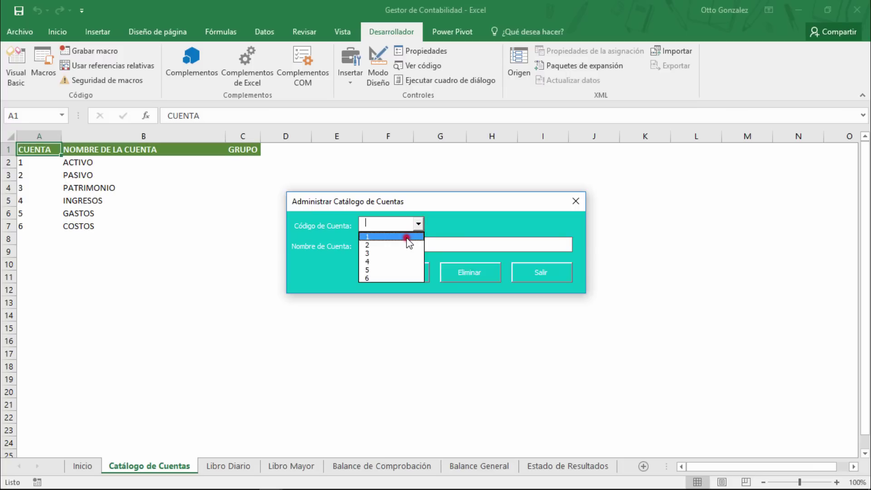
pyautogui.click(401, 237)
pyautogui.click(399, 243)
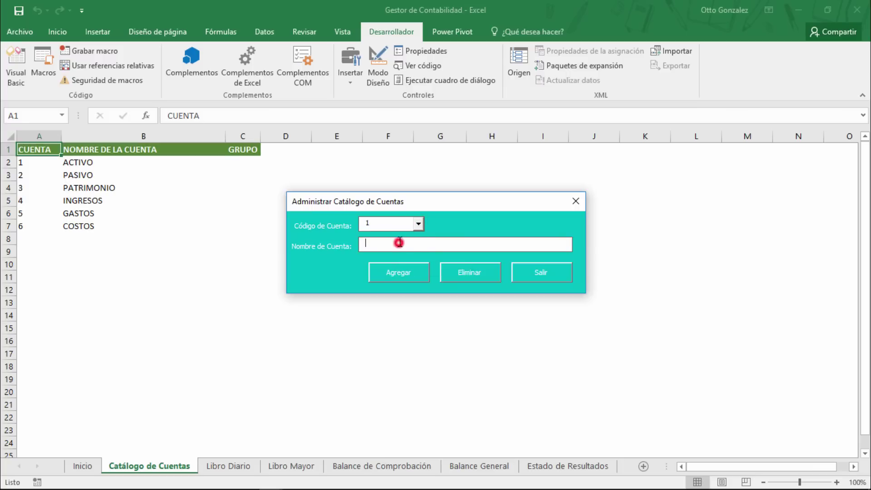
pyautogui.click(419, 223)
pyautogui.click(403, 263)
pyautogui.click(398, 244)
# Step: Pick account codes 6 and 1, close the form with Salir, and return to the VBA editor
pyautogui.click(418, 225)
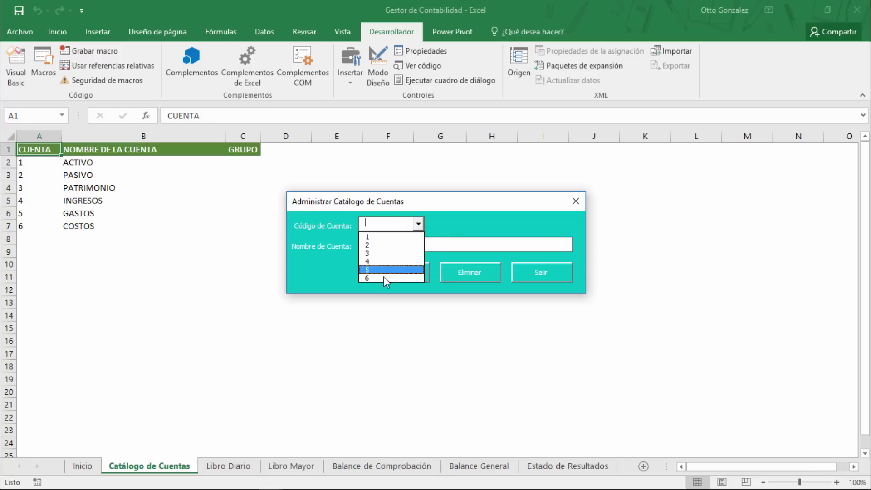
pyautogui.click(383, 278)
pyautogui.click(418, 224)
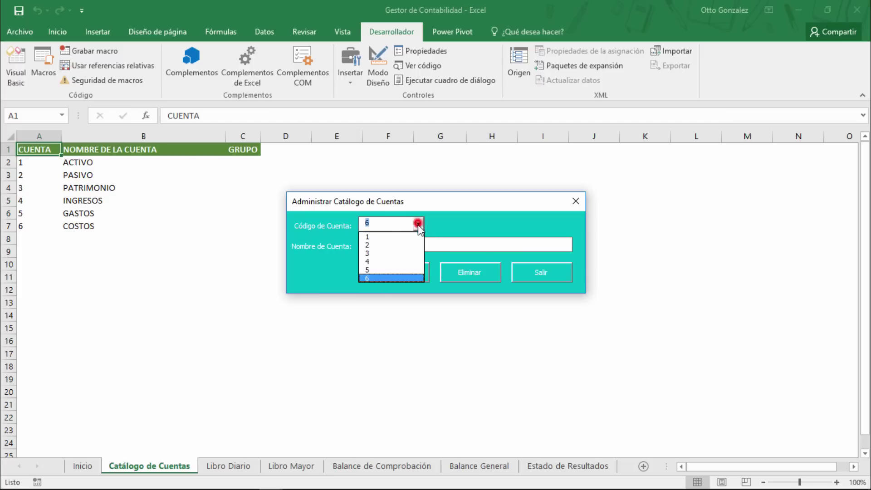
pyautogui.click(390, 235)
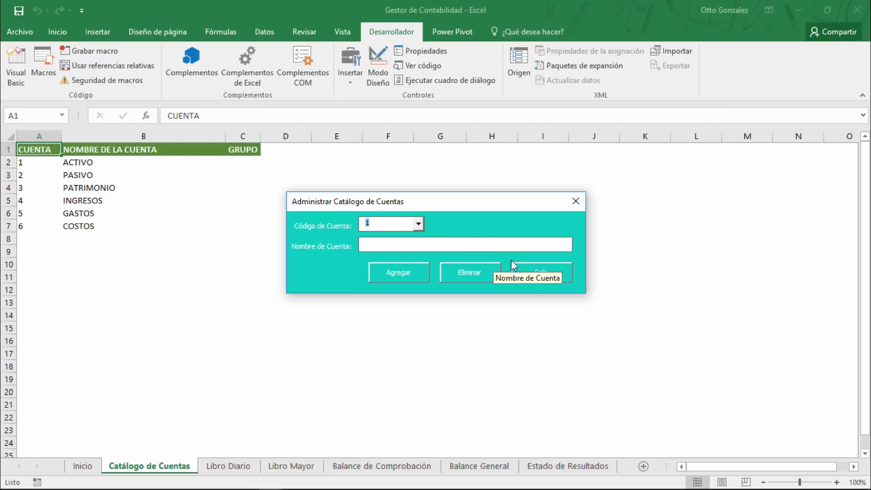
pyautogui.click(538, 275)
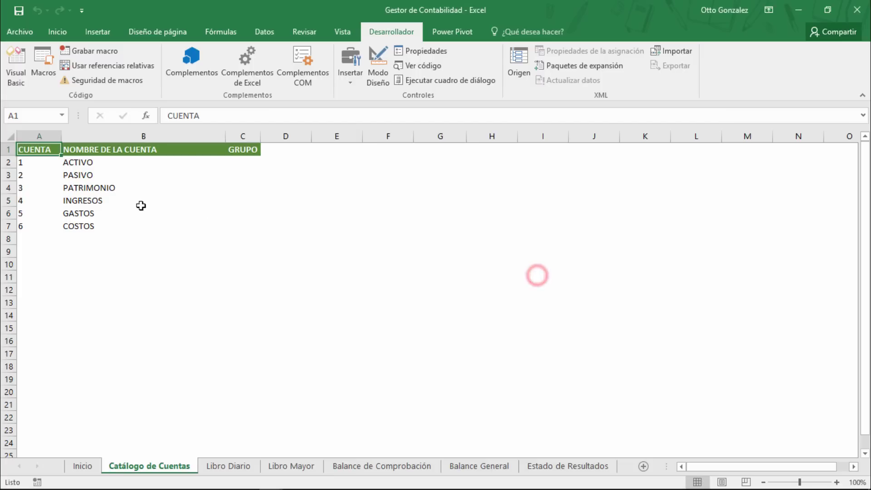
pyautogui.click(16, 64)
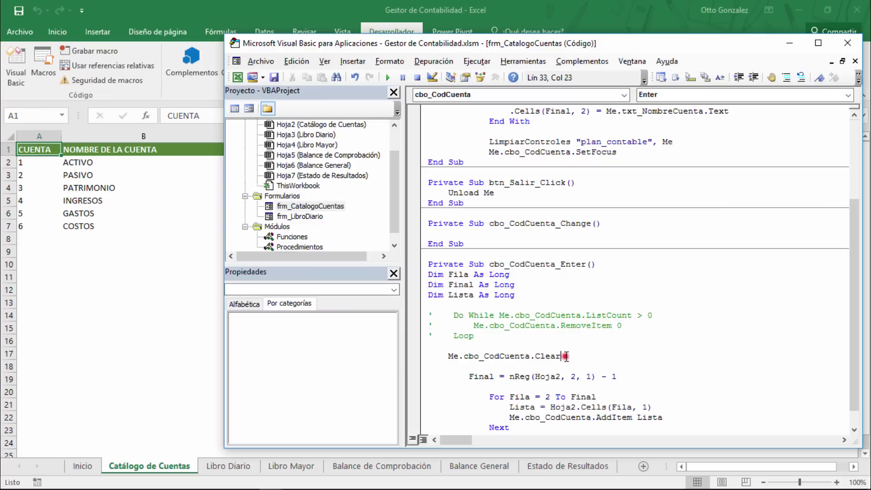
# Step: Uncomment the Do While RemoveItem loop with Uncomment Block
pyautogui.click(566, 357)
pyautogui.moveTo(497, 336); pyautogui.dragTo(429, 318)
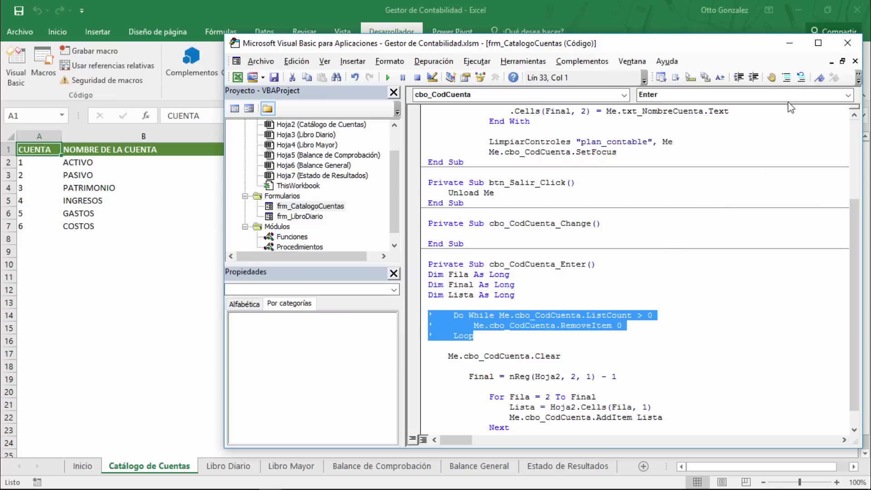
pyautogui.click(802, 77)
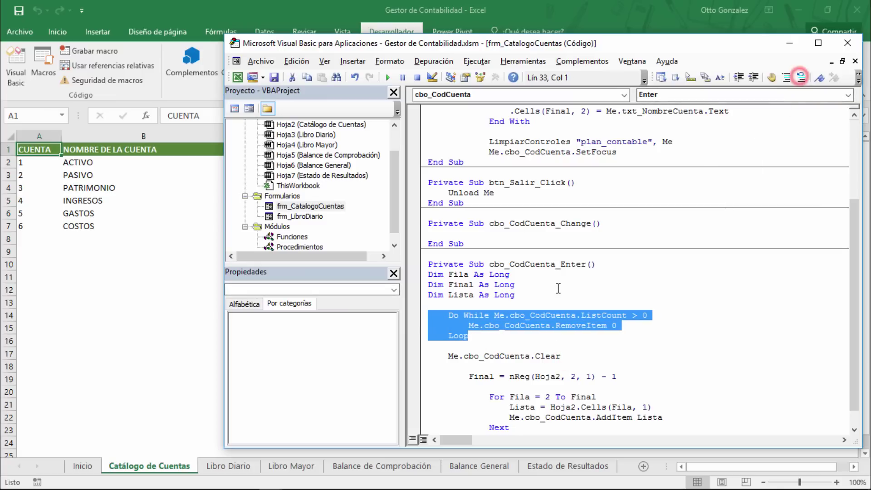
# Step: Delete the Me.cbo_CodCuenta.Clear line from cbo_CodCuenta_Enter
pyautogui.click(563, 355)
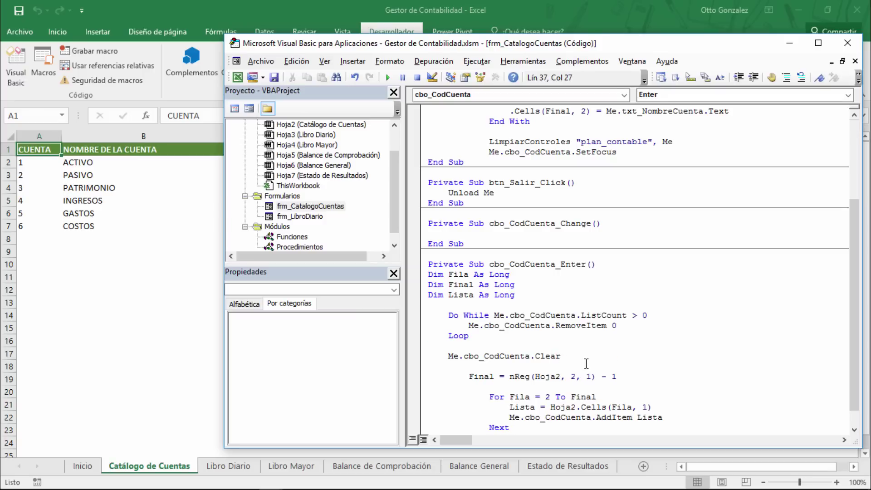
pyautogui.hotkey('shift', 'Left')
pyautogui.hotkey('shift', 'Left')
pyautogui.hotkey('shift', 'Left')
pyautogui.hotkey('shift', 'Left')
pyautogui.hotkey('shift', 'Left')
pyautogui.hotkey('shift', 'Left')
pyautogui.hotkey('shift', 'Left')
pyautogui.hotkey('shift', 'Left')
pyautogui.hotkey('shift', 'Left')
pyautogui.hotkey('shift', 'Left')
pyautogui.hotkey('shift', 'Left')
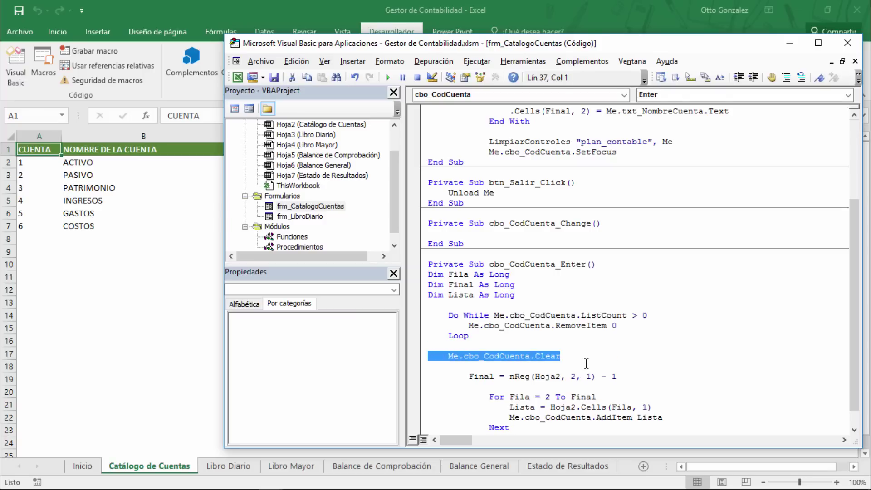
pyautogui.press('Delete')
pyautogui.press('Delete')
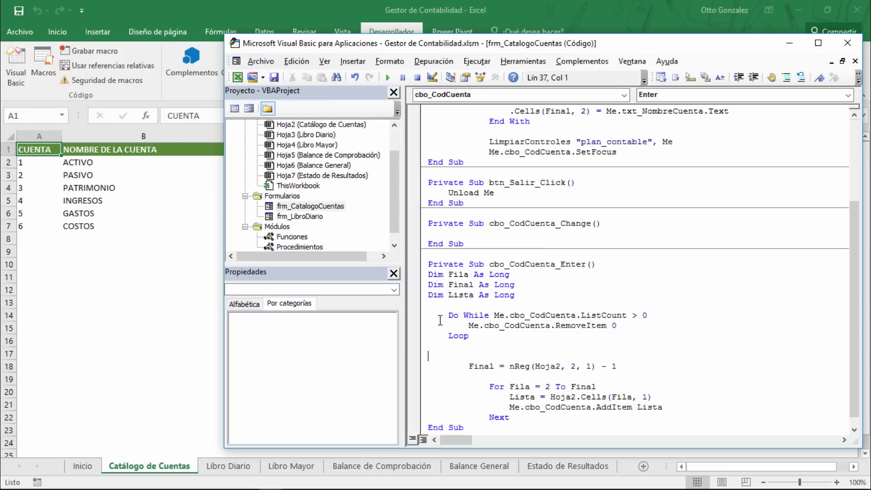
pyautogui.click(432, 230)
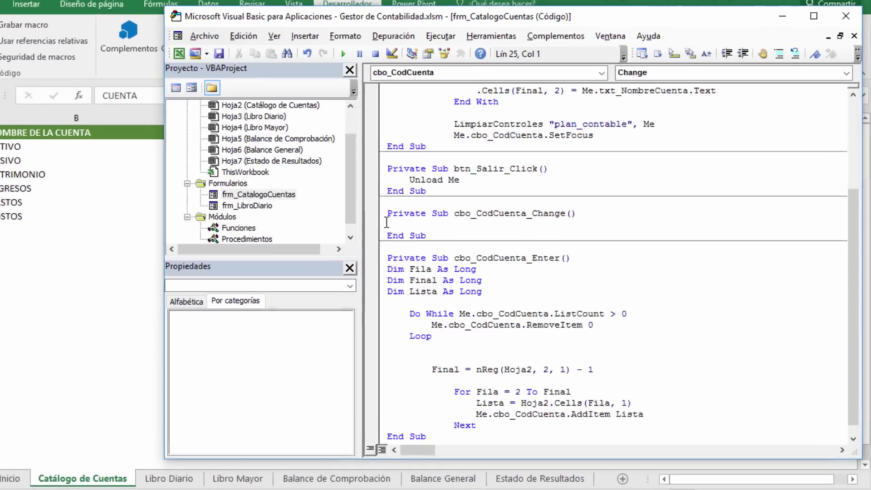
# Step: Type Dim Fila As Long, Dim Final As Long and Dim encontrado As Boolean in cbo_CodCuenta_Change
pyautogui.write('dim')
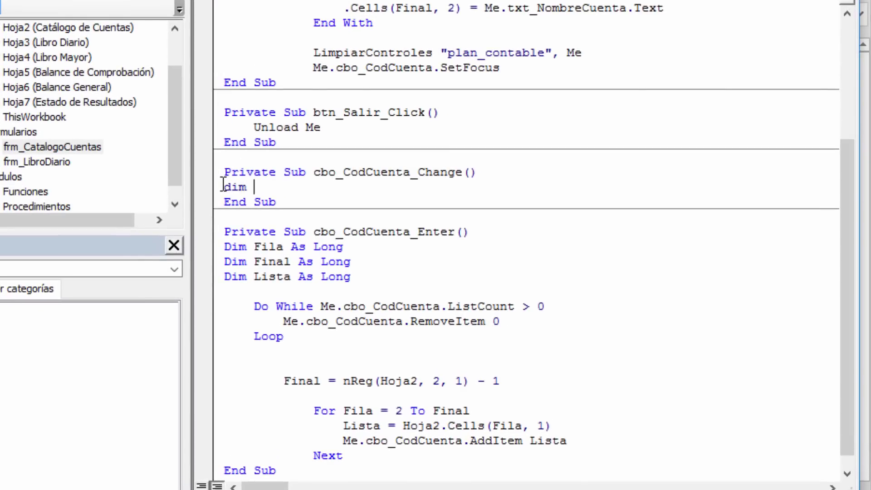
pyautogui.write('Fila as ')
pyautogui.write('long')
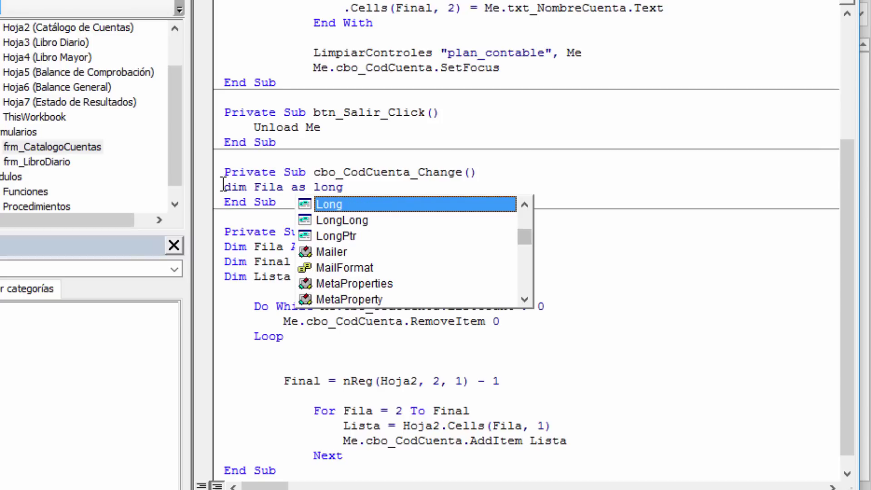
pyautogui.press('Return')
pyautogui.write('dim ')
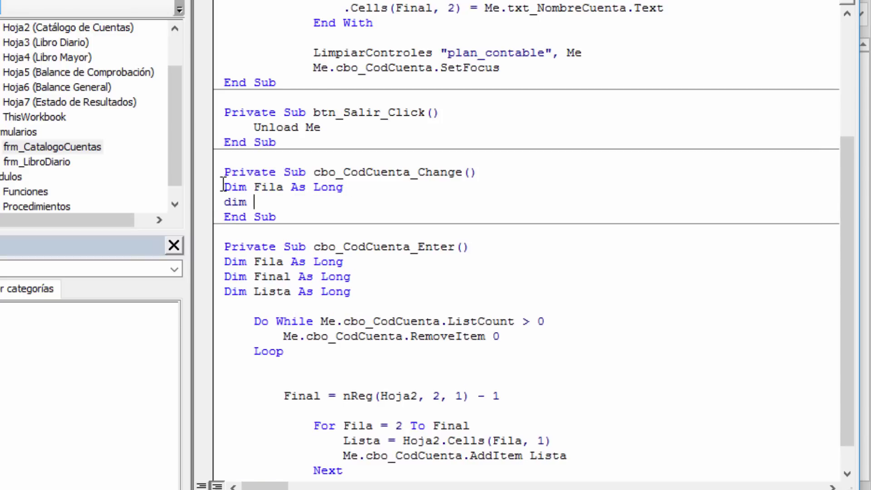
pyautogui.write('Final as lon')
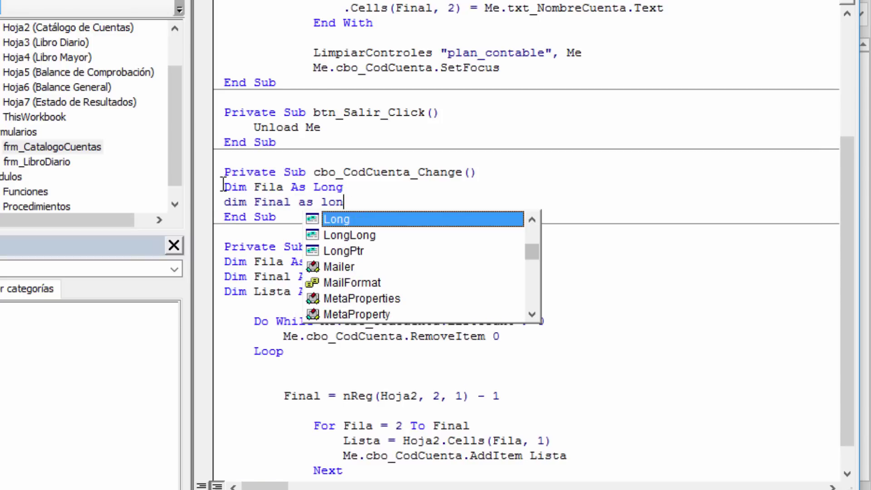
pyautogui.write('g')
pyautogui.press('Return')
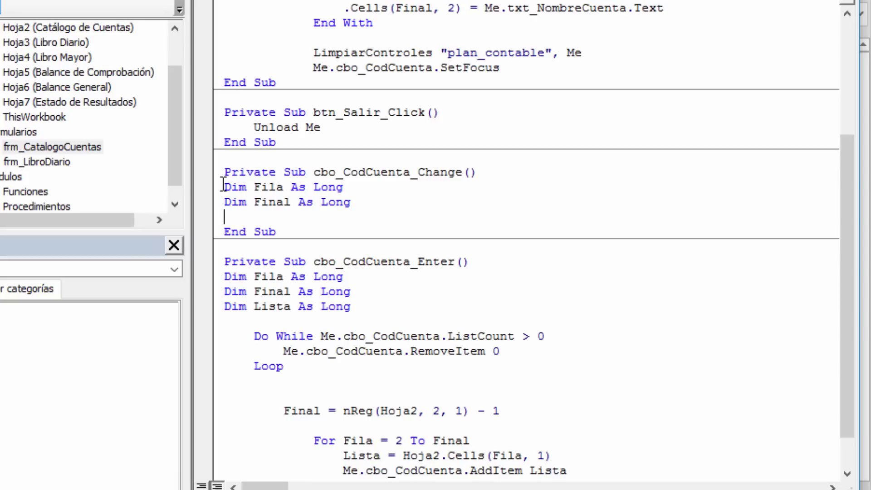
pyautogui.write('Dim en')
pyautogui.write('contrado ')
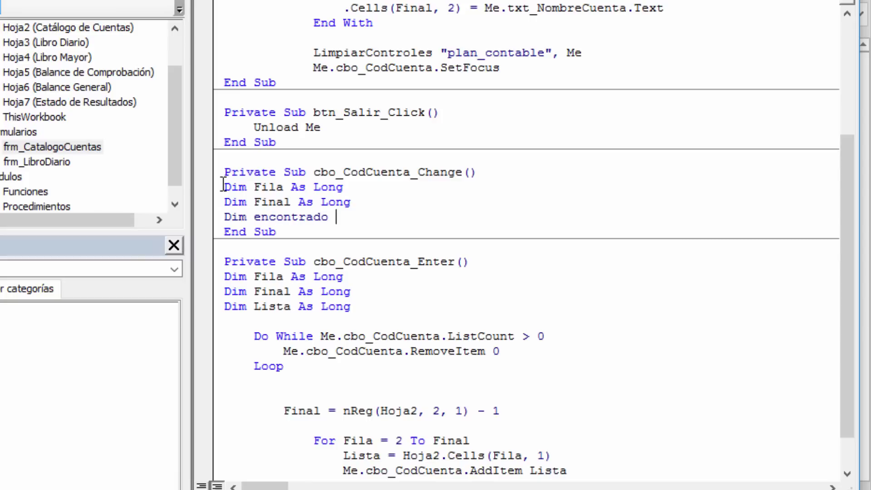
pyautogui.write('as boo')
pyautogui.press('Tab')
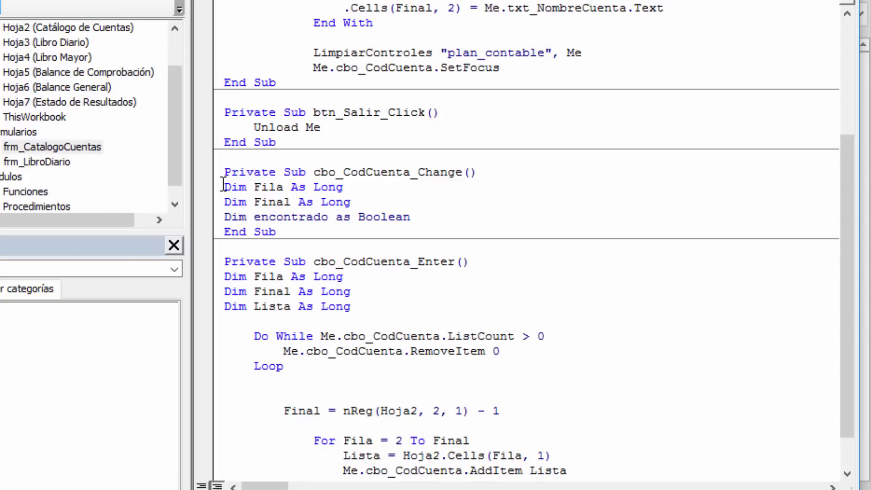
pyautogui.press('Return')
pyautogui.press('Return')
pyautogui.press('Tab')
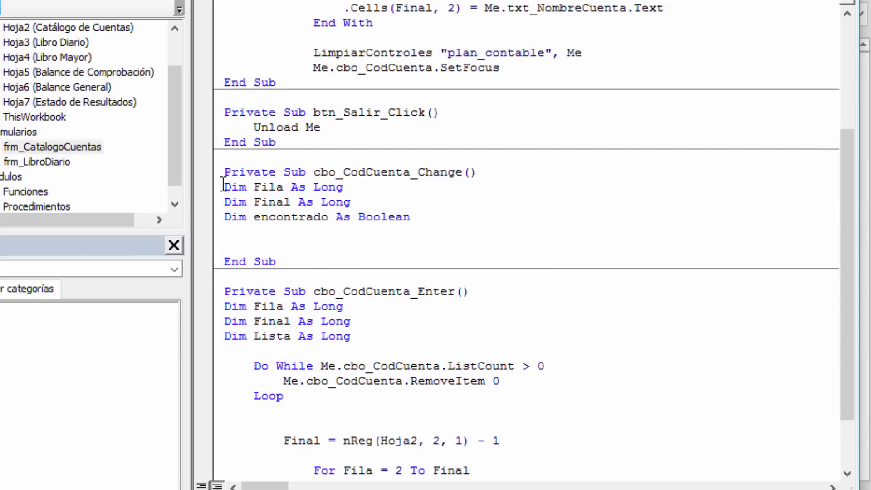
# Step: Start an If Me.cbo_CodCuenta = Empty Then block that sets Me.txt_NombreCuenta = Empty
pyautogui.write('if me.c')
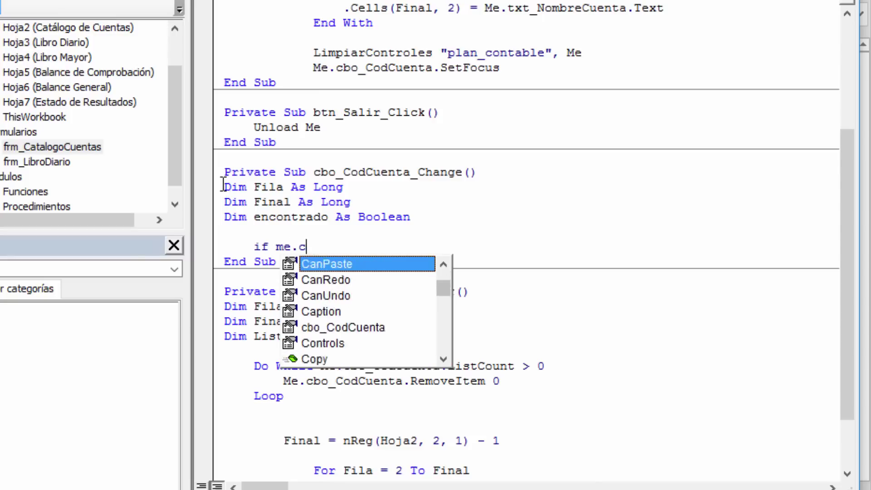
pyautogui.write('bo_CodCuenta')
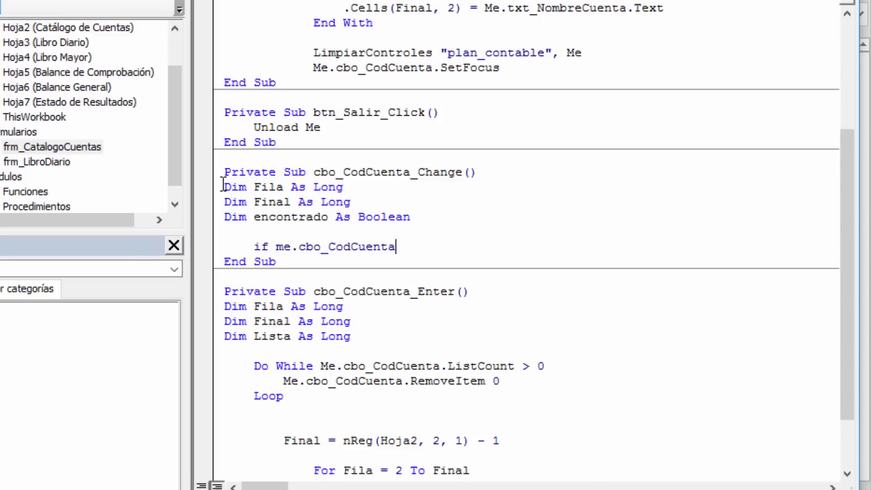
pyautogui.write(' =e')
pyautogui.write('mpty ')
pyautogui.write('then')
pyautogui.press('Return')
pyautogui.press('Tab')
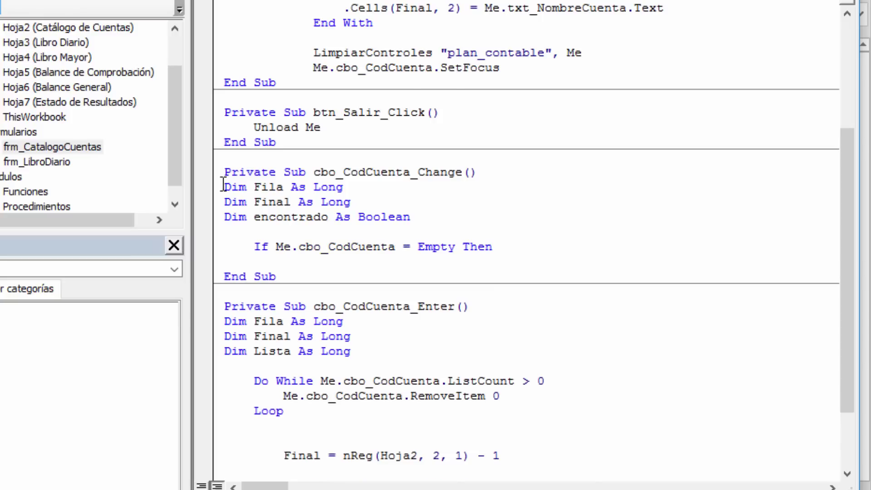
pyautogui.write('me.txt')
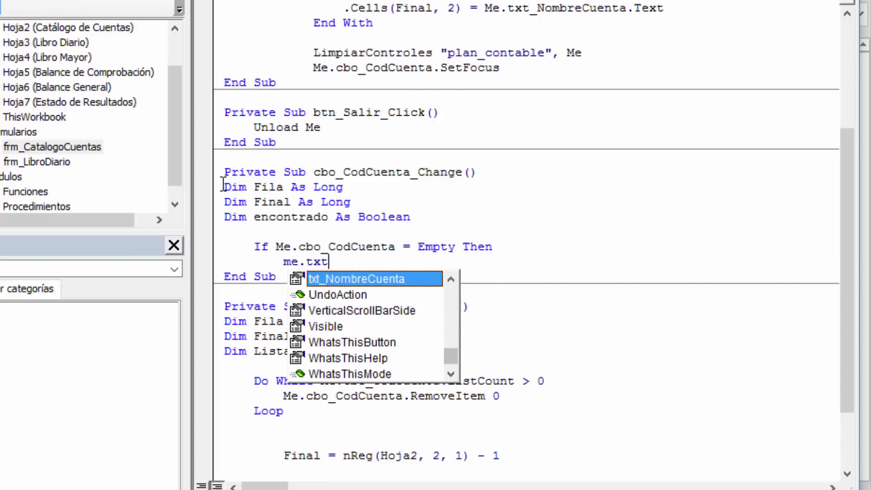
pyautogui.press('Tab')
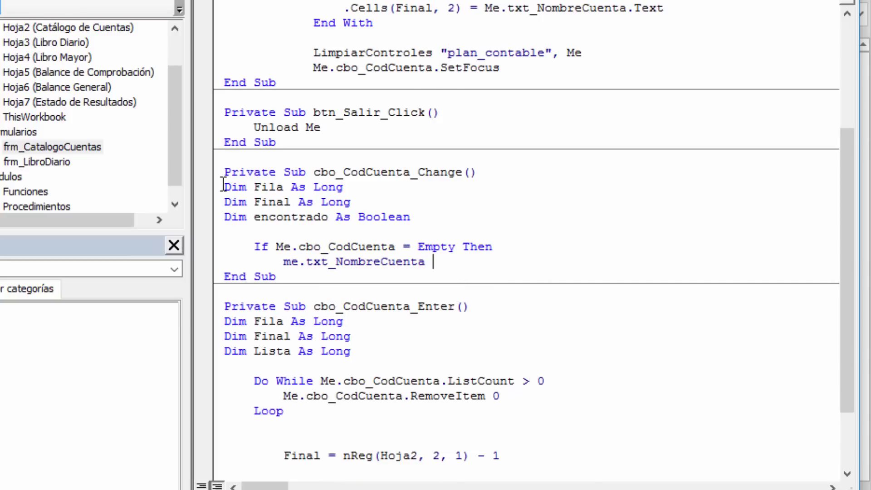
pyautogui.write('=empty')
pyautogui.press('Return')
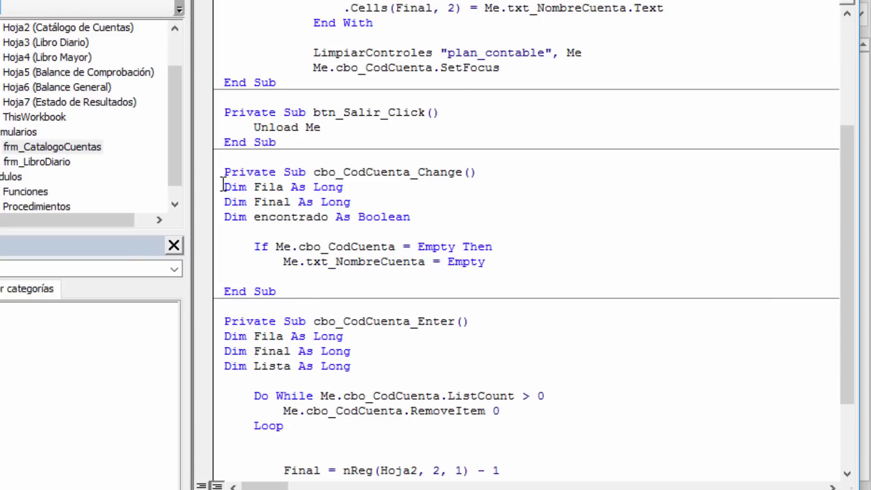
# Step: Add Exit Sub and End If to finish the empty-code check, with blank lines after
pyautogui.write('exit')
pyautogui.write(' sub')
pyautogui.press('Return')
pyautogui.press('BackSpace')
pyautogui.write('en')
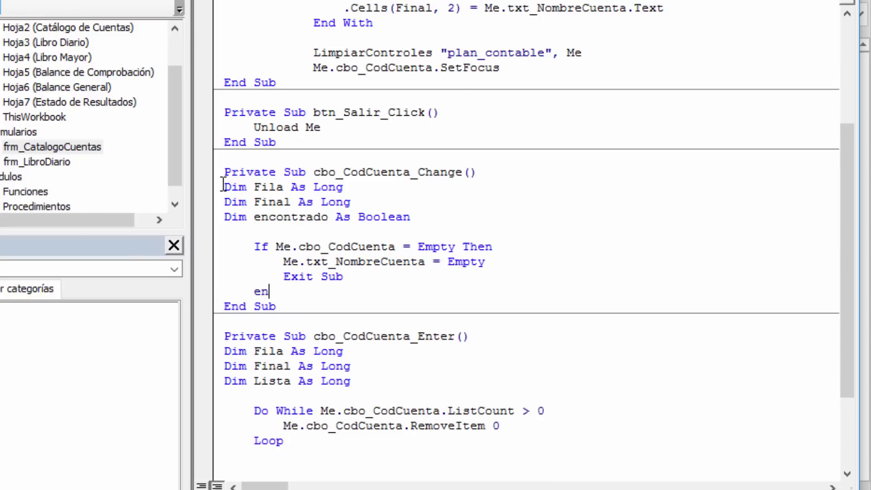
pyautogui.write('d if')
pyautogui.press('Up')
pyautogui.press('Down')
pyautogui.press('Return')
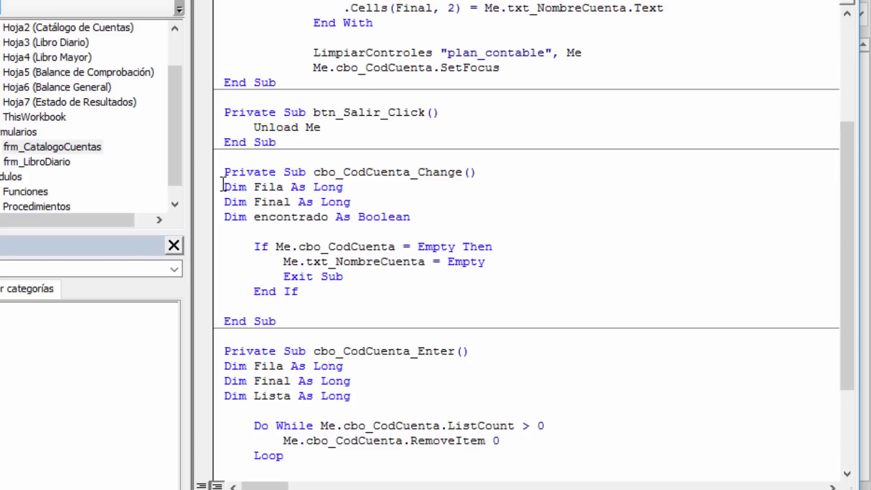
pyautogui.press('Return')
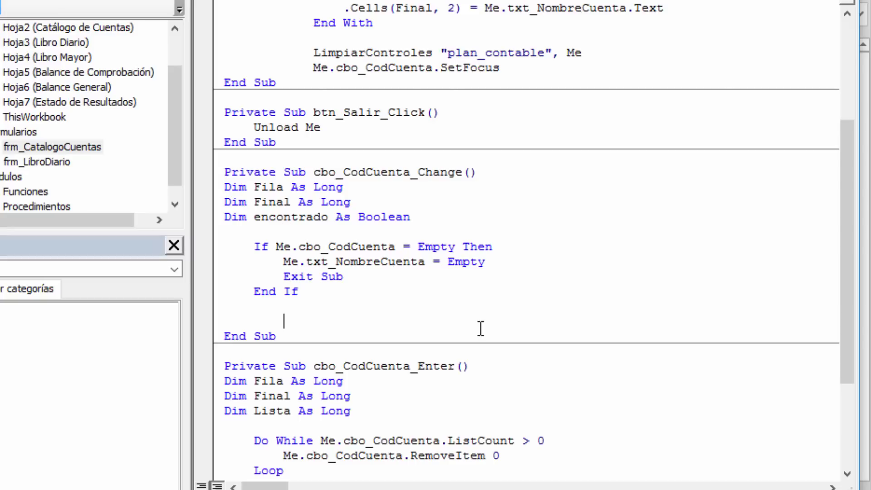
# Step: Type Final = nReg(Hoja2, 2, 1) - 1 below End If to compute the last account row
pyautogui.write('final=')
pyautogui.write('nreg')
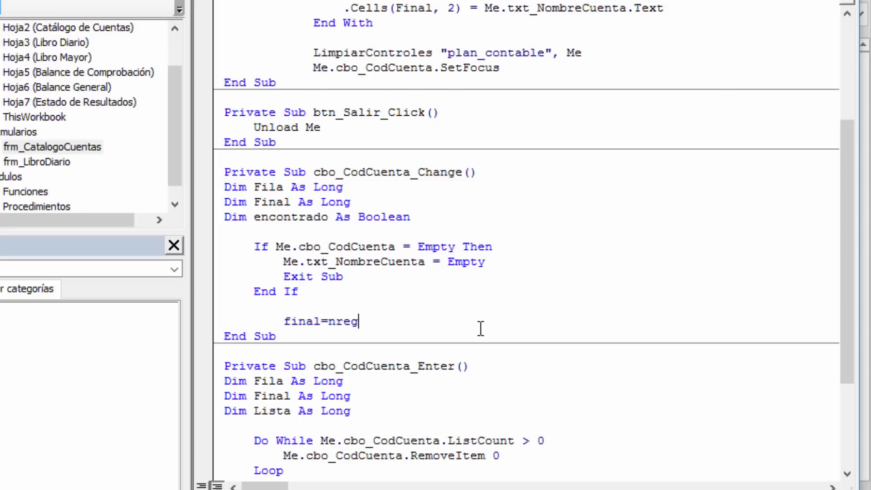
pyautogui.write('(')
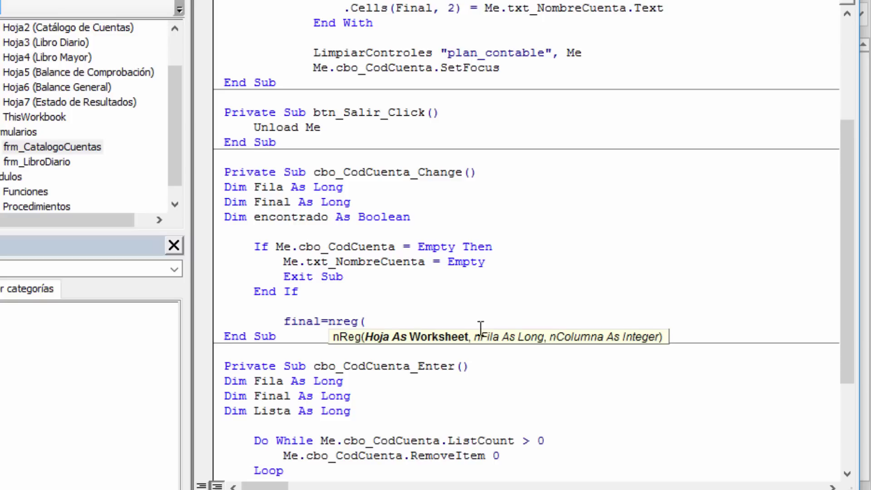
pyautogui.write('hoja2')
pyautogui.write(',2,')
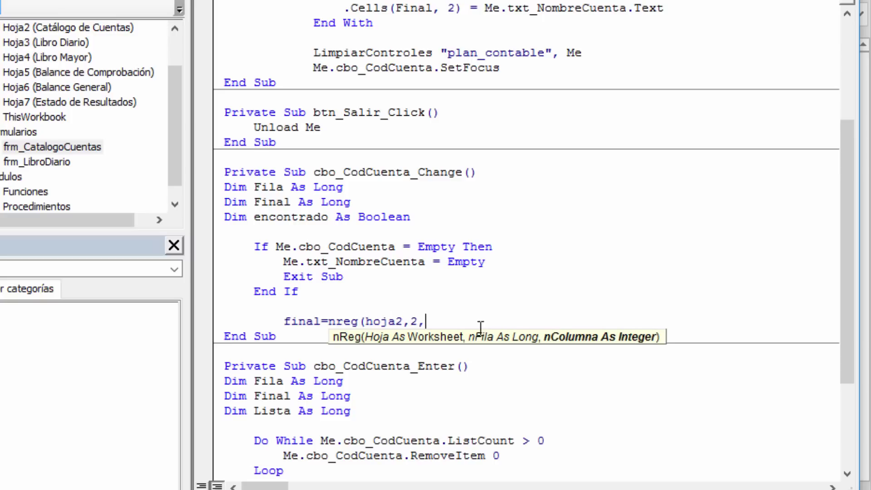
pyautogui.write('1)')
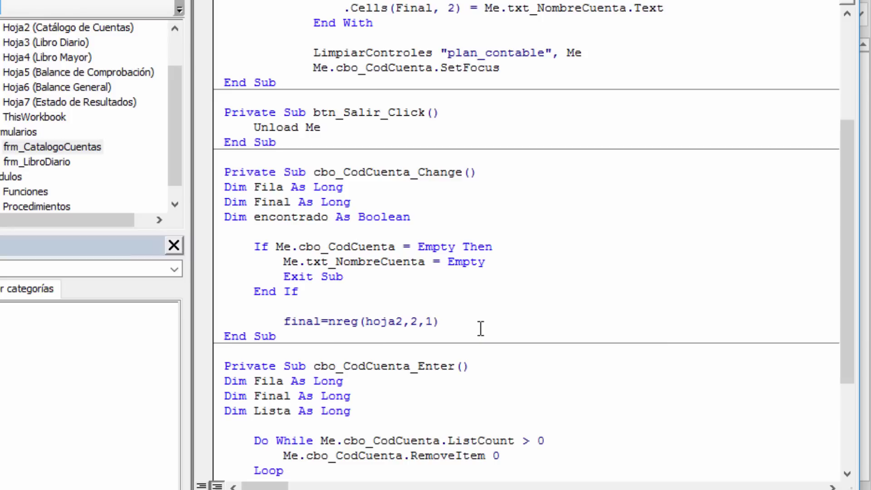
pyautogui.write('-1')
pyautogui.press('Return')
pyautogui.press('Return')
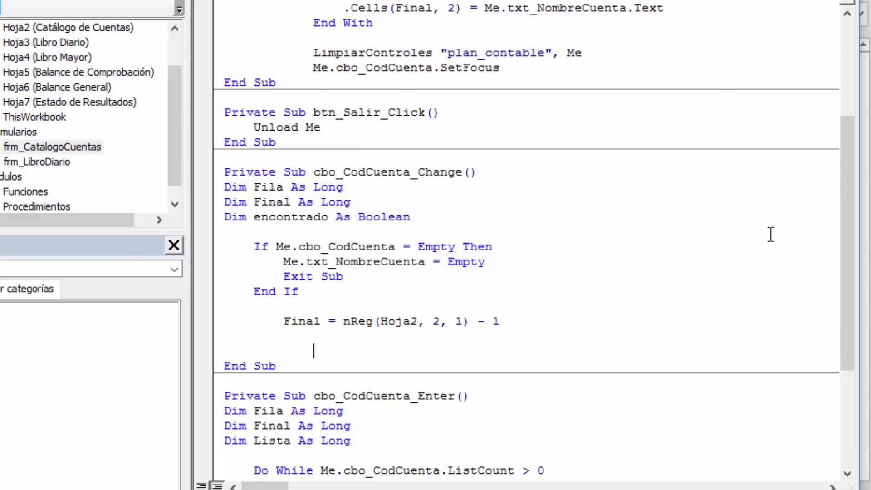
# Step: Write For Fila = 2 To Final with If Hoja2.Cells(Fila, 1) = Me.cbo_CodCuenta Then encontrado = True
pyautogui.write('for fila')
pyautogui.write('=2 ')
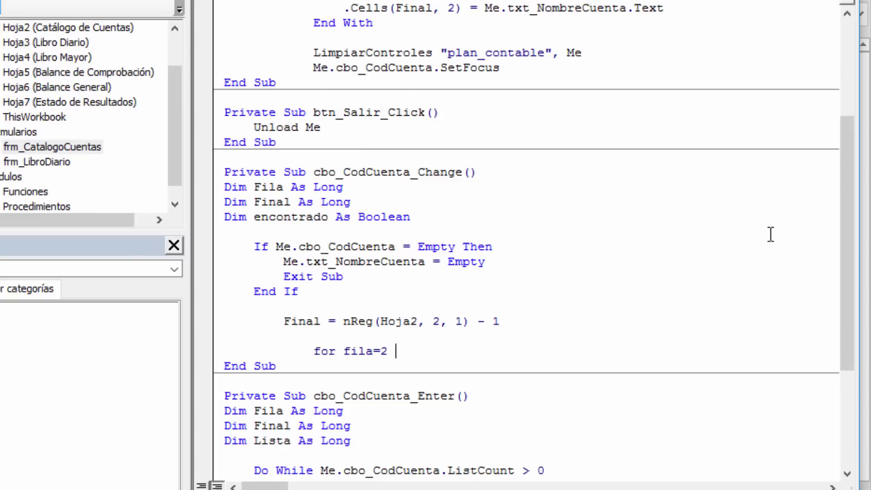
pyautogui.write('to final')
pyautogui.press('Return')
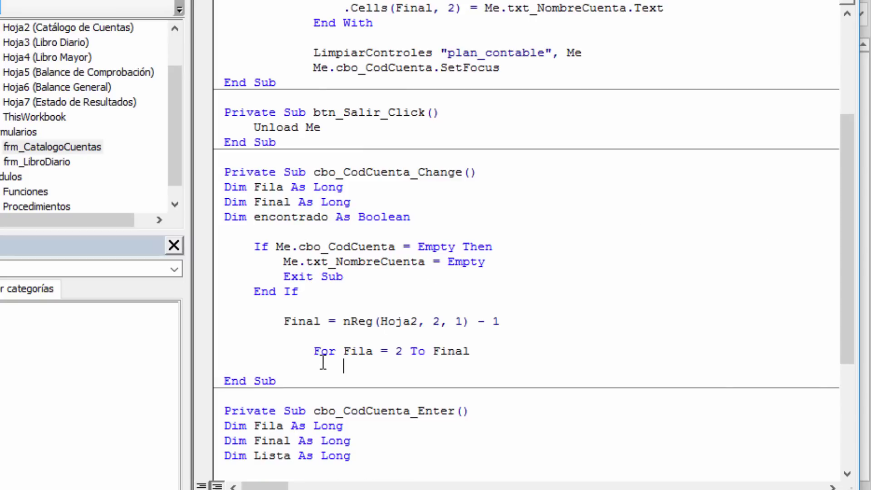
pyautogui.write('if ')
pyautogui.write('hoja2.')
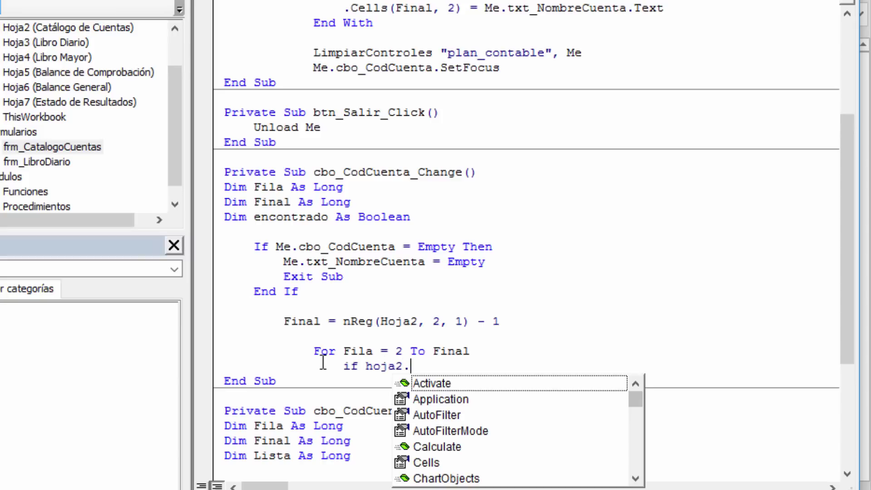
pyautogui.write('cell')
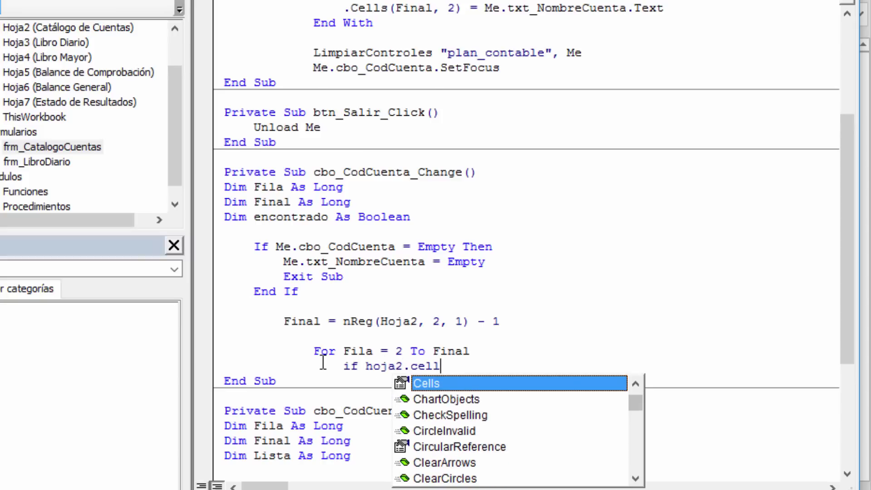
pyautogui.write('(fil')
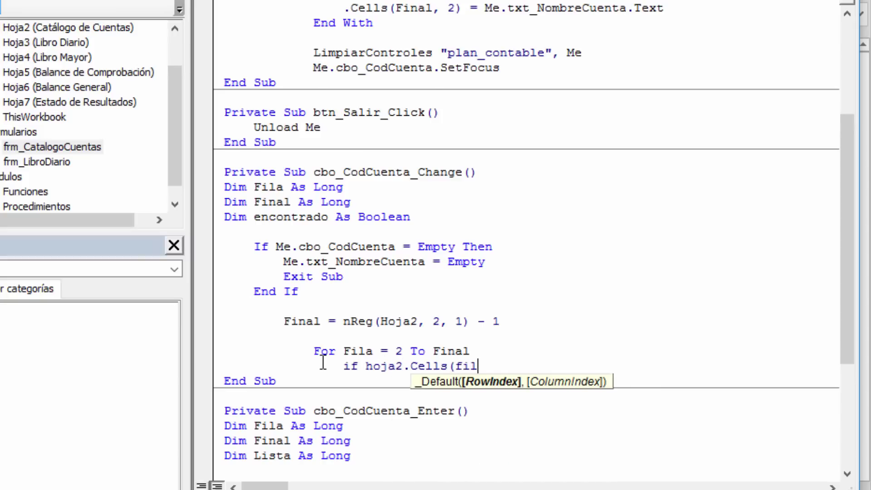
pyautogui.write('a,1)=')
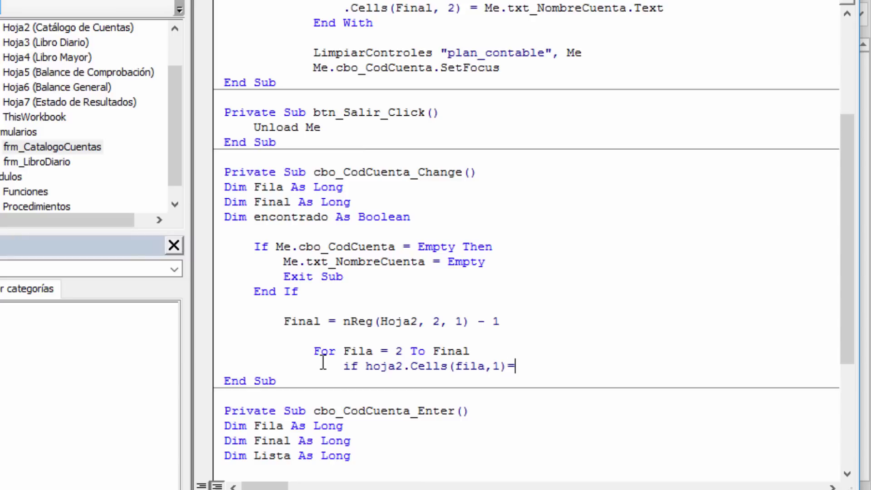
pyautogui.write('me.cbo')
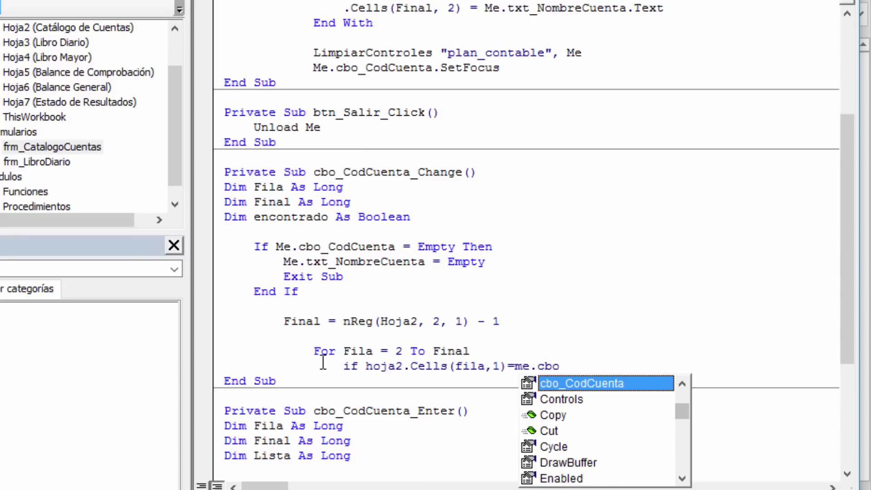
pyautogui.write(' then')
pyautogui.press('Return')
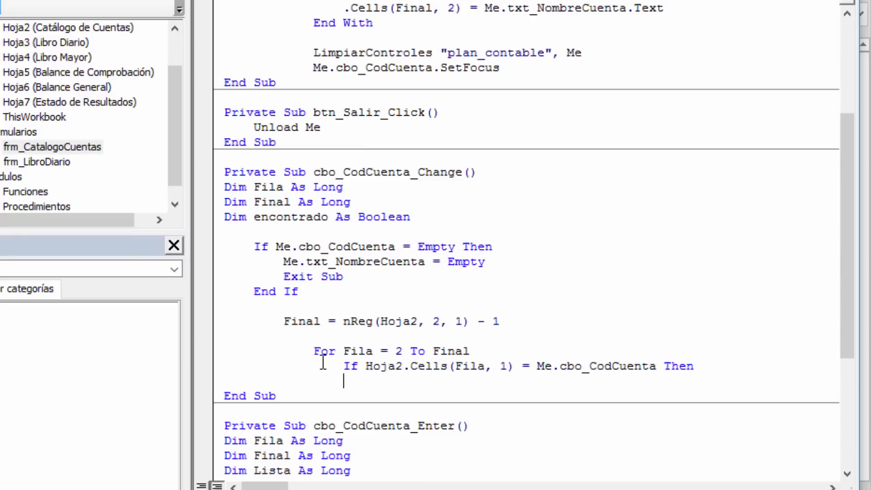
pyautogui.press('Tab')
pyautogui.write('encontra')
pyautogui.write('do=t')
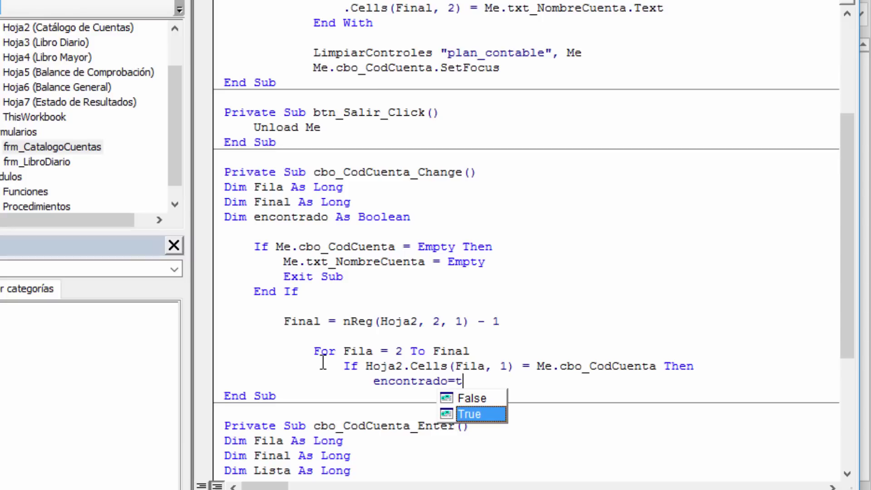
pyautogui.press('Return')
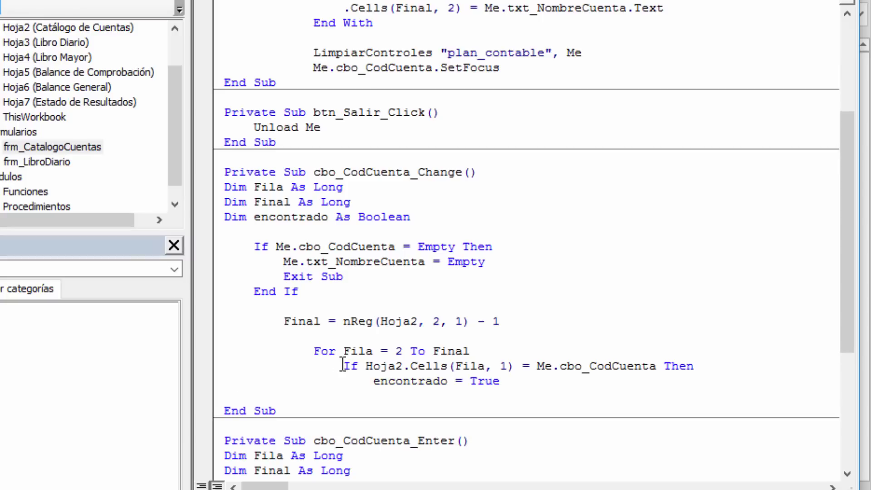
# Step: Inside the If, add Me.txt_NombreCuenta = Hoja2.Cells(Fila, 2)
pyautogui.scroll(-1, 331, 367)
pyautogui.scroll(-1, 331, 367)
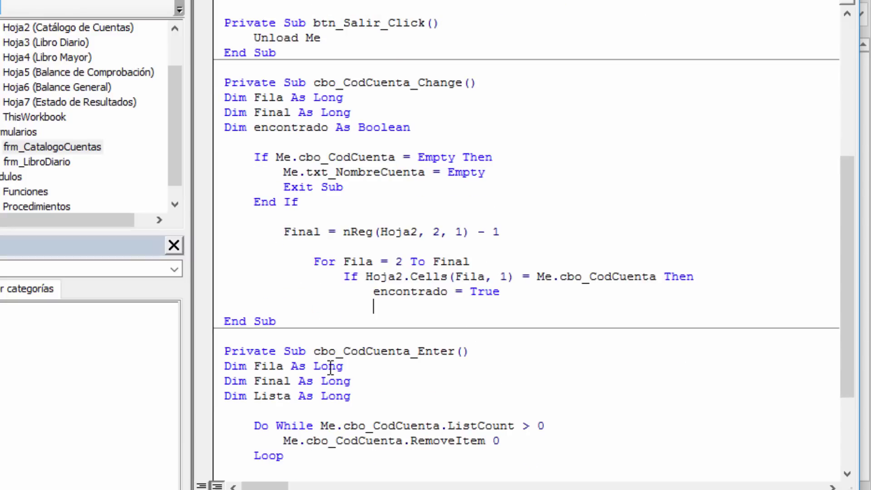
pyautogui.write('me.')
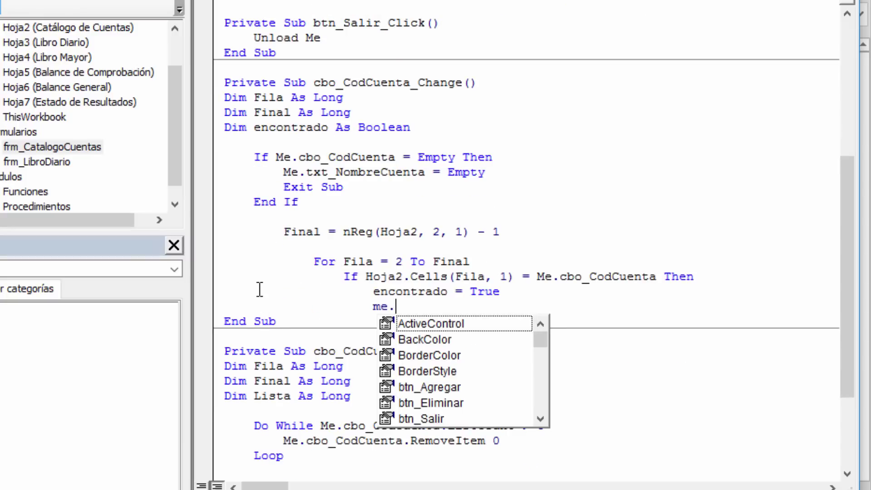
pyautogui.write('txt')
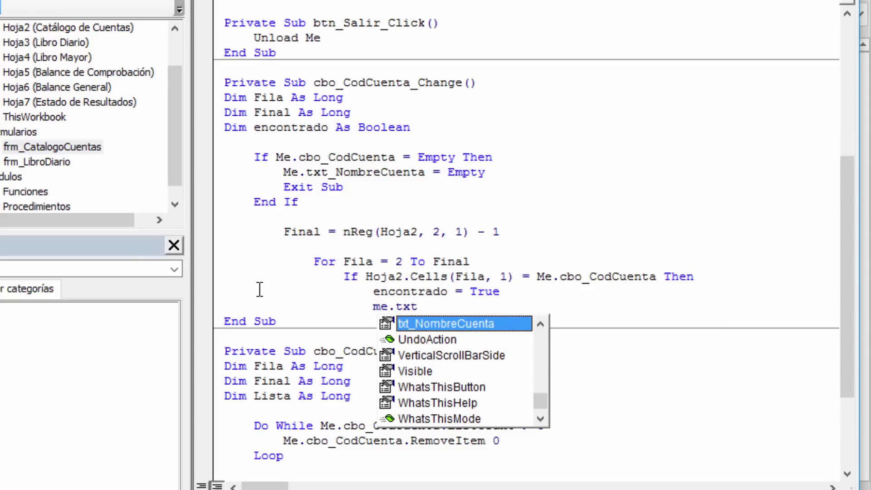
pyautogui.write('_NombreCuenta =h')
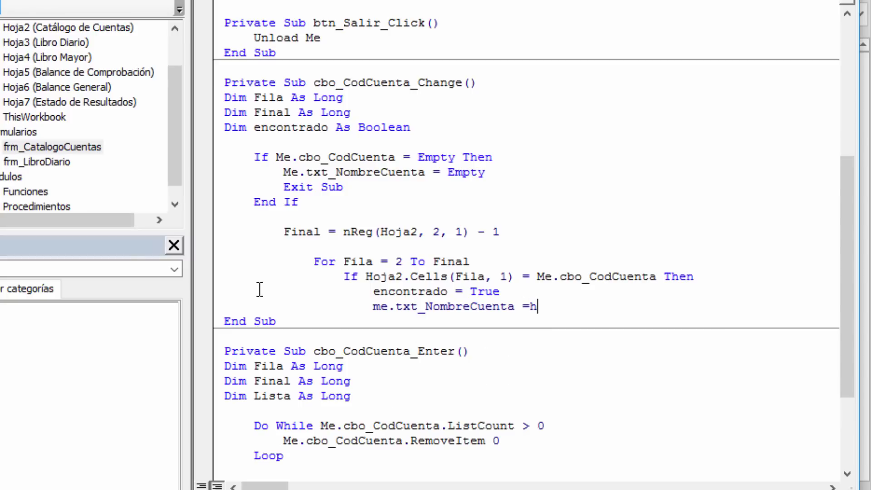
pyautogui.write('oja2.ce')
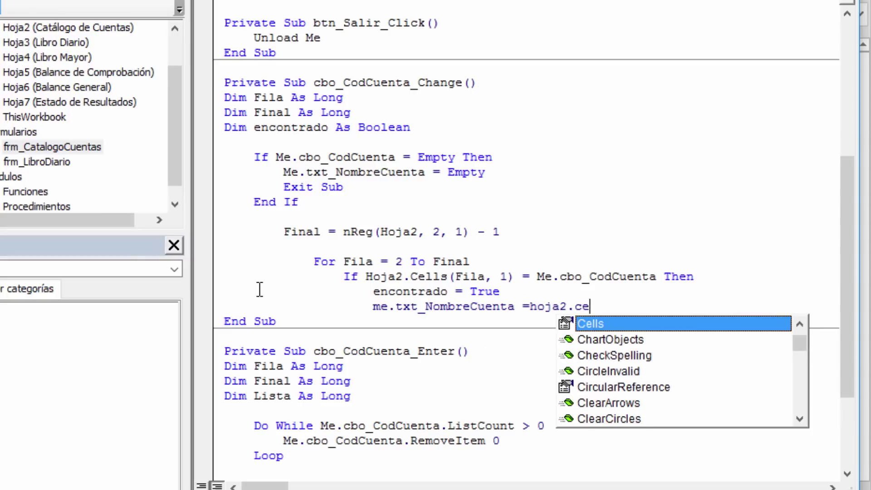
pyautogui.write('ll')
pyautogui.press('Escape')
pyautogui.write('s(fil')
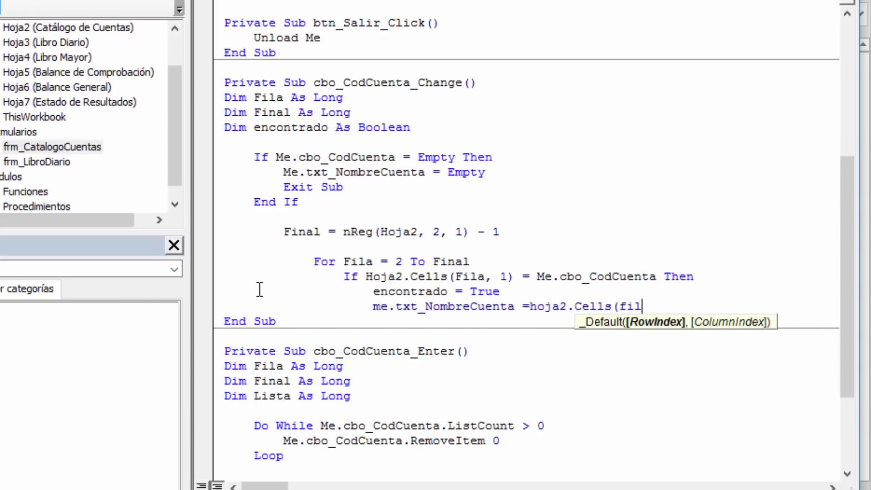
pyautogui.write('a,2)')
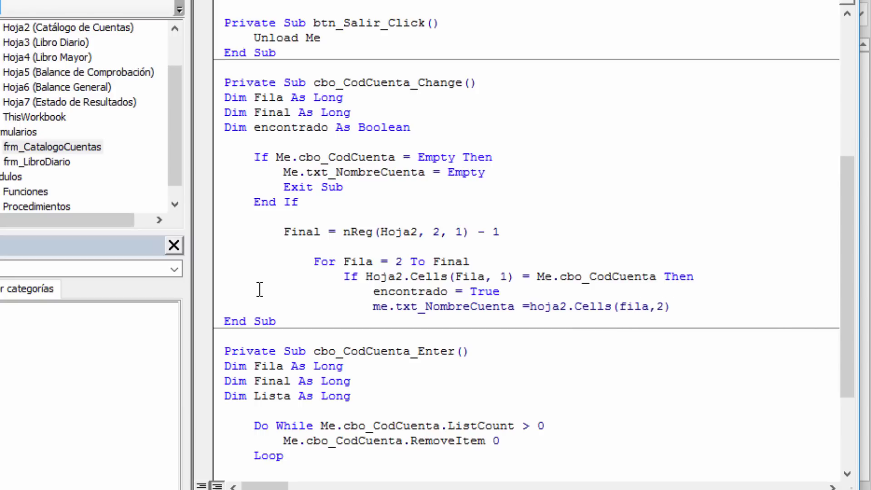
pyautogui.press('Return')
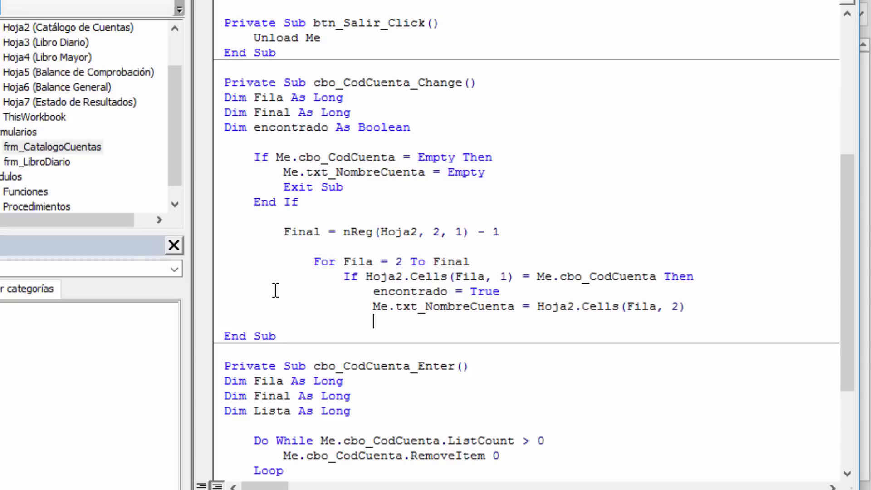
# Step: Add Exit For, then close the blocks with End If and Next
pyautogui.write('exit for')
pyautogui.press('Return')
pyautogui.press('BackSpace')
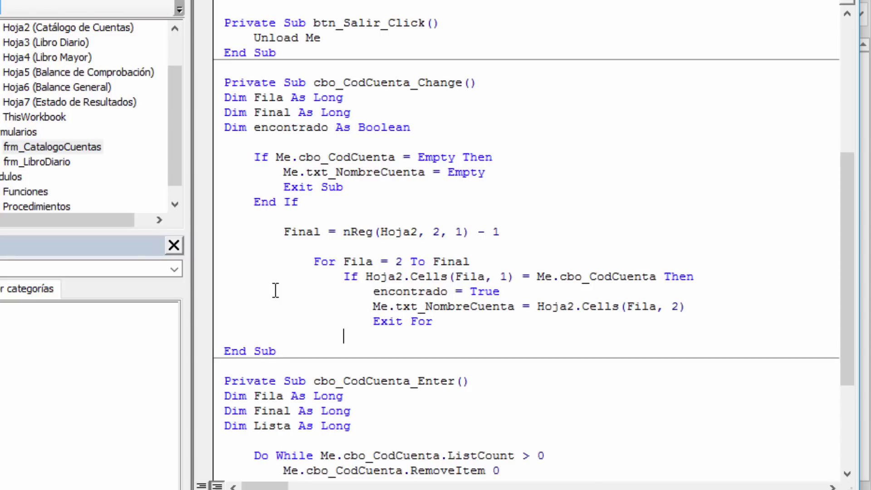
pyautogui.write('end if')
pyautogui.press('Return')
pyautogui.press('BackSpace')
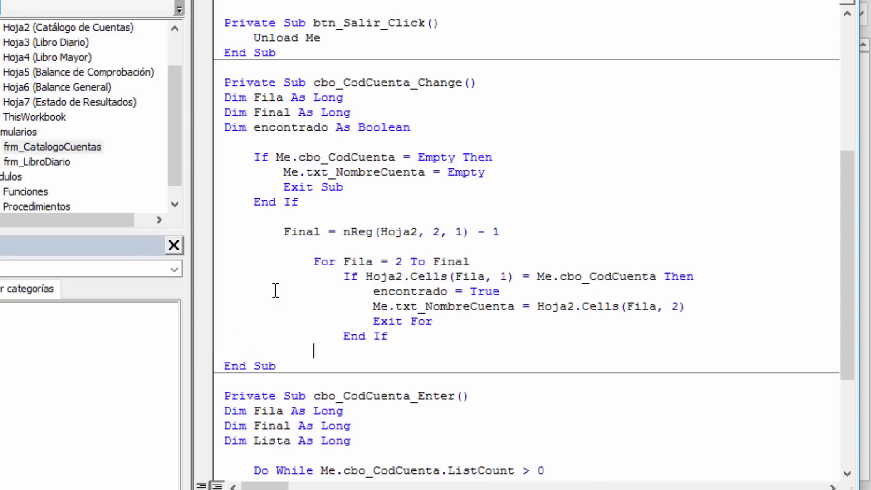
pyautogui.write('next')
pyautogui.press('Up')
# Step: After the loop, add If encontrado = False Then Me.txt_NombreCuenta = Empty, closed with End If
pyautogui.click(347, 351)
pyautogui.press('Return')
pyautogui.press('Return')
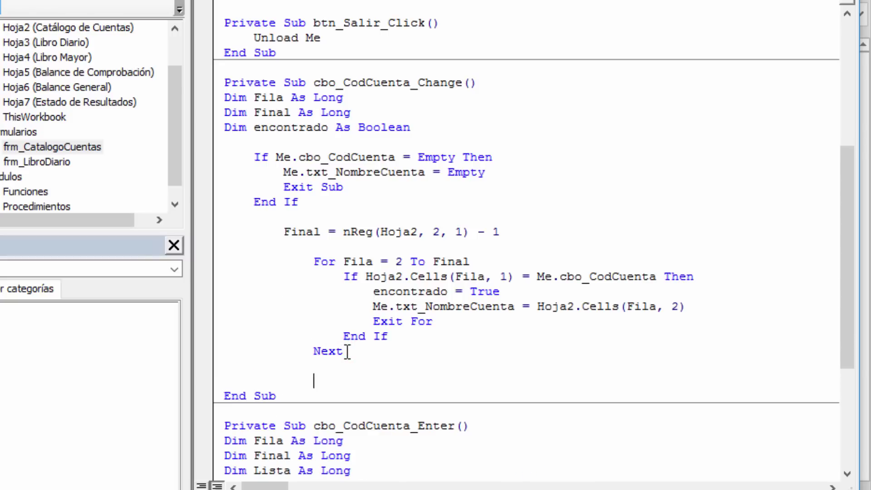
pyautogui.write('if encontrado')
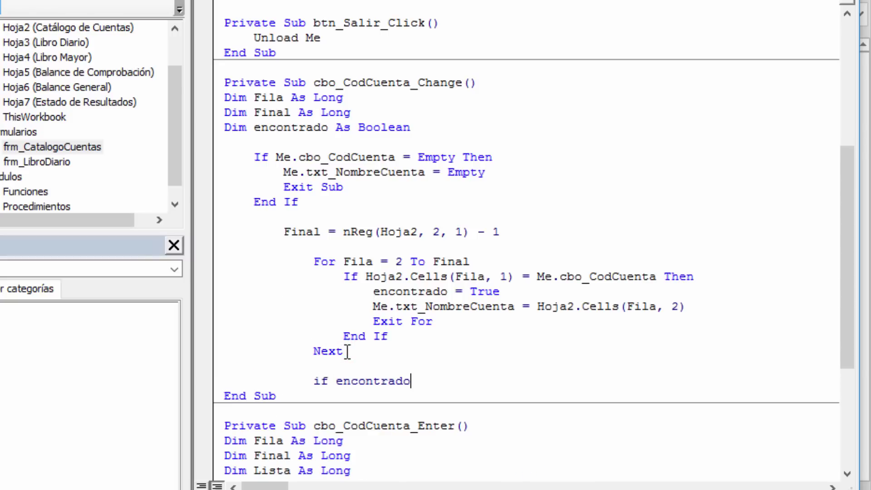
pyautogui.write('=fals')
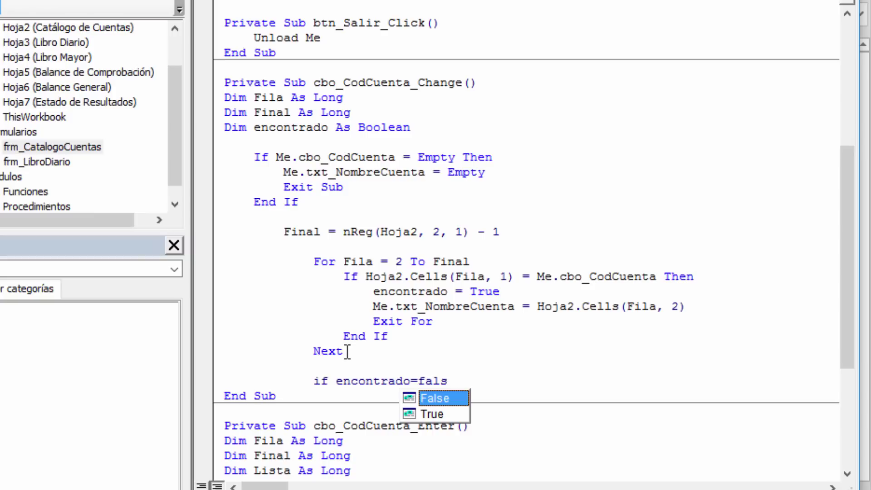
pyautogui.write(' th')
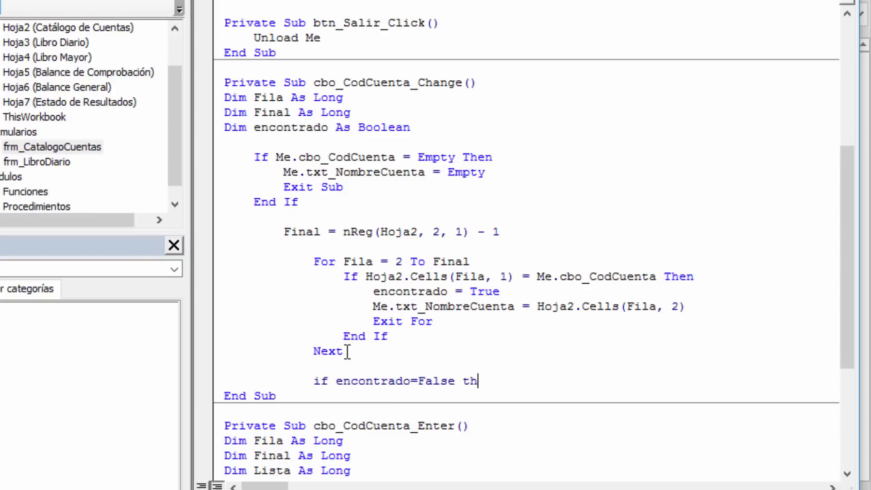
pyautogui.write('en')
pyautogui.press('Return')
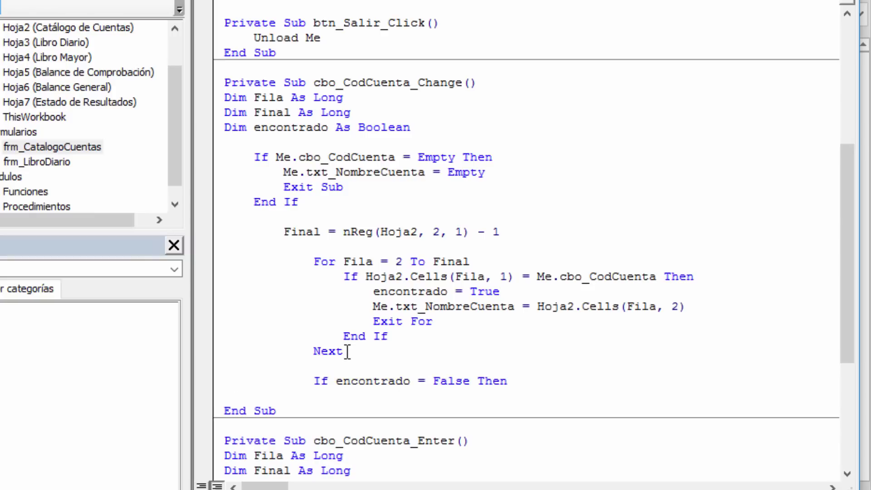
pyautogui.write('me.txt')
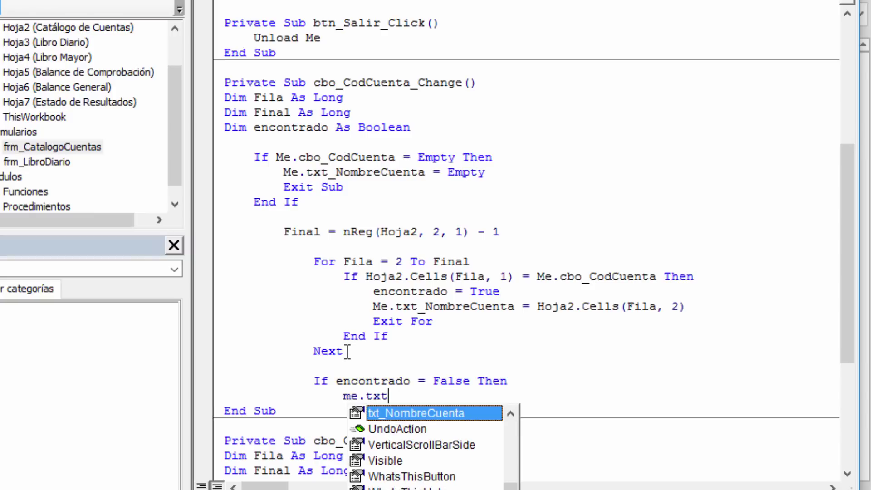
pyautogui.press('Tab')
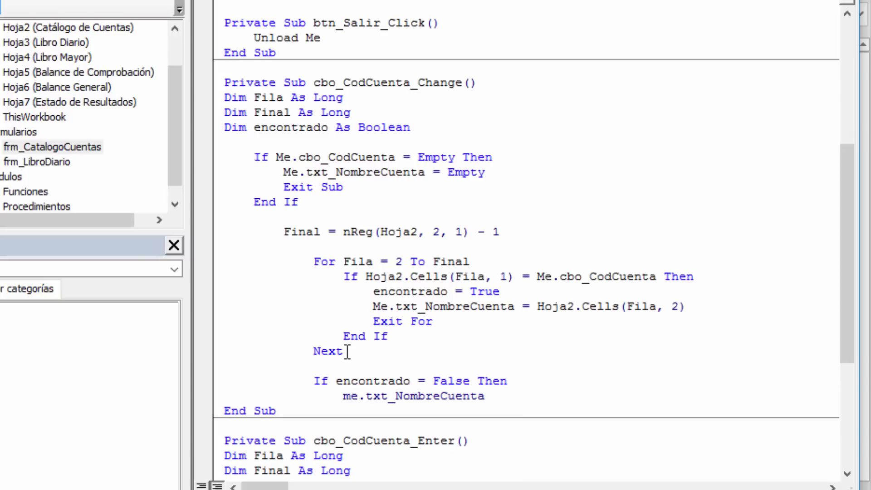
pyautogui.write('=empty')
pyautogui.press('Return')
pyautogui.press('BackSpace')
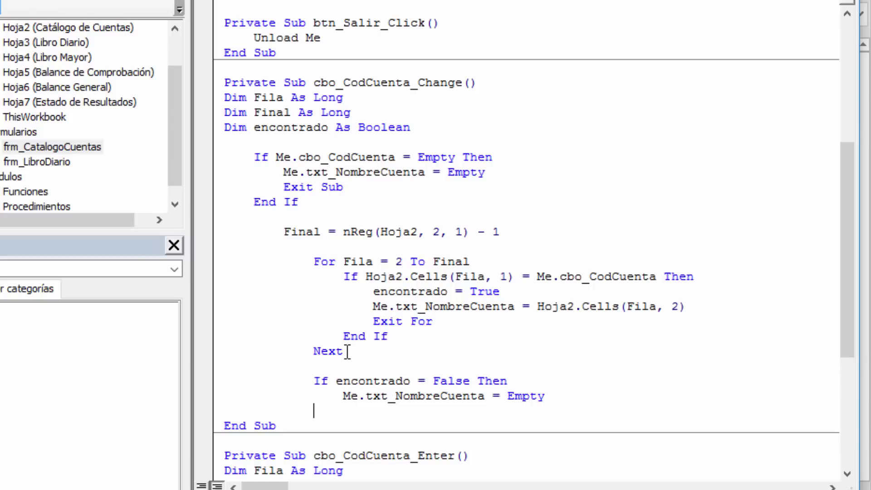
pyautogui.write('end if')
pyautogui.press('Up')
pyautogui.click(529, 277)
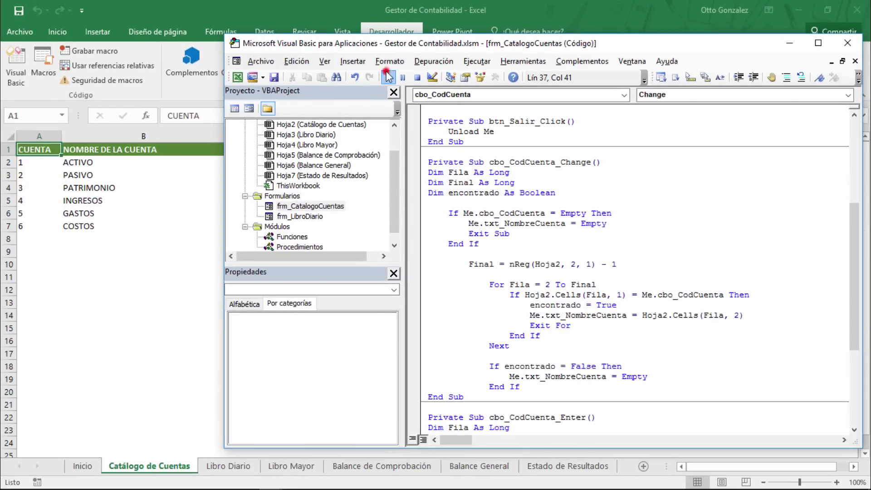
# Step: Run the form, choose account code 1, see Nombre de Cuenta stay blank, then return to the code
pyautogui.click(385, 77)
pyautogui.click(419, 224)
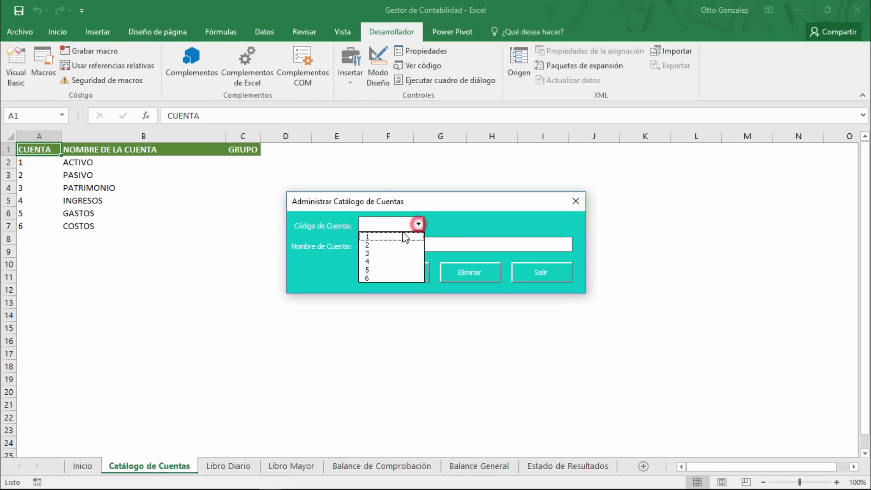
pyautogui.click(399, 234)
pyautogui.click(391, 247)
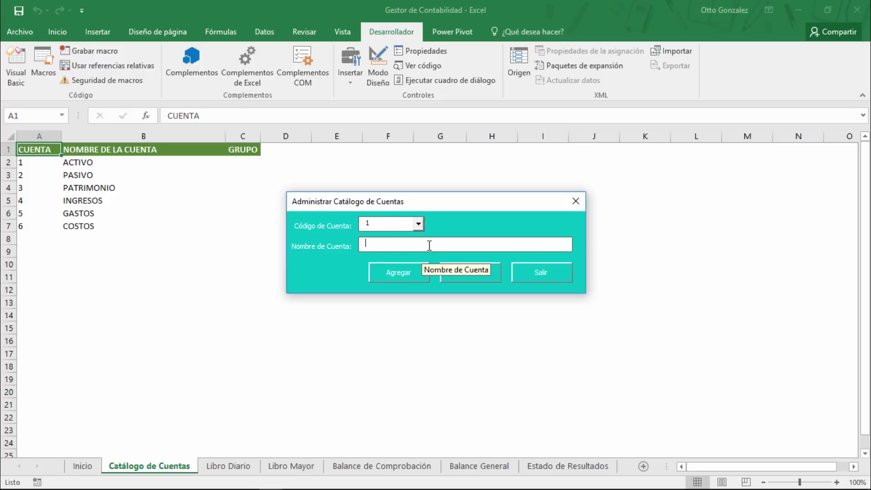
pyautogui.click(542, 273)
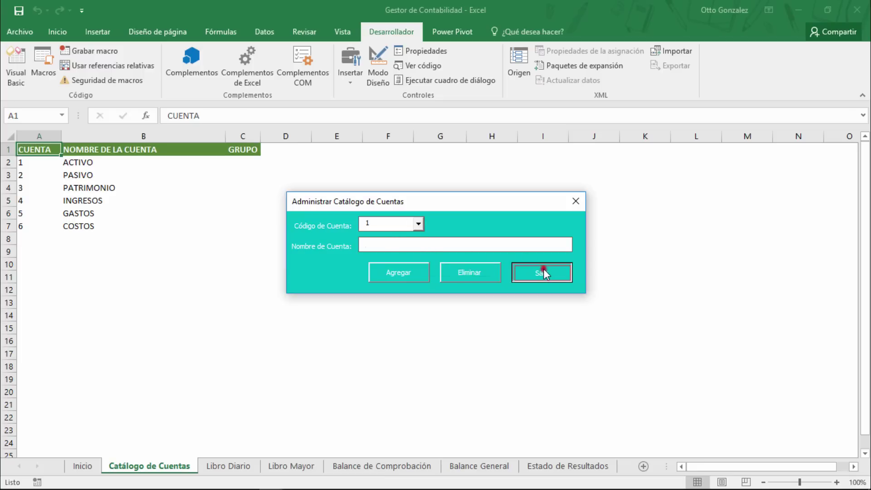
pyautogui.click(14, 81)
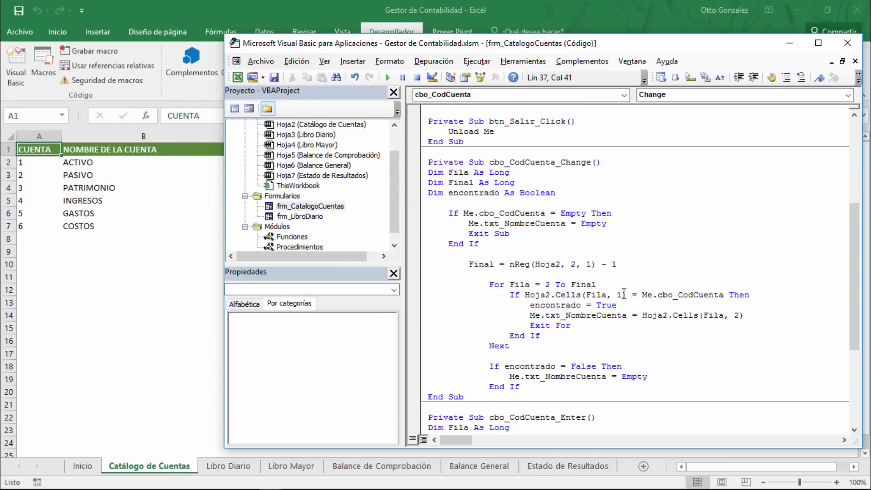
# Step: Change the comparison to Hoja2.Cells(Fila, 1) = Val(Me.cbo_CodCuenta)
pyautogui.scroll(1, 624, 294)
pyautogui.scroll(4, 624, 293)
pyautogui.scroll(1, 624, 294)
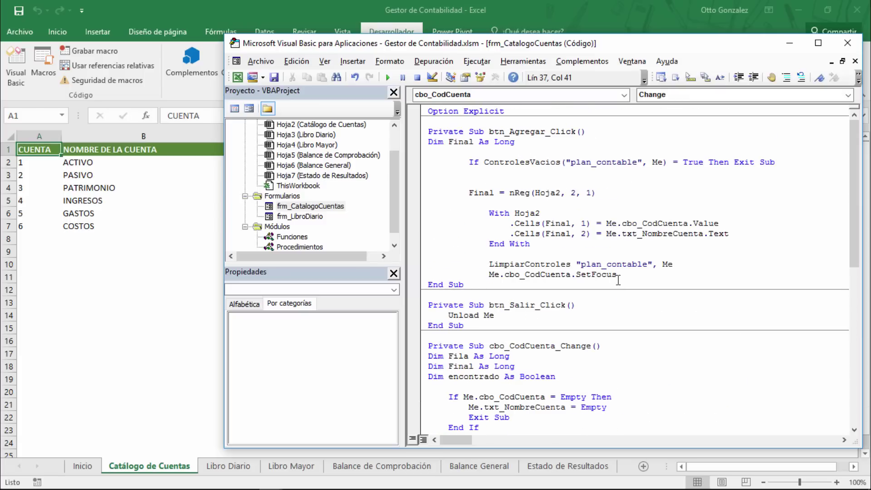
pyautogui.click(719, 223)
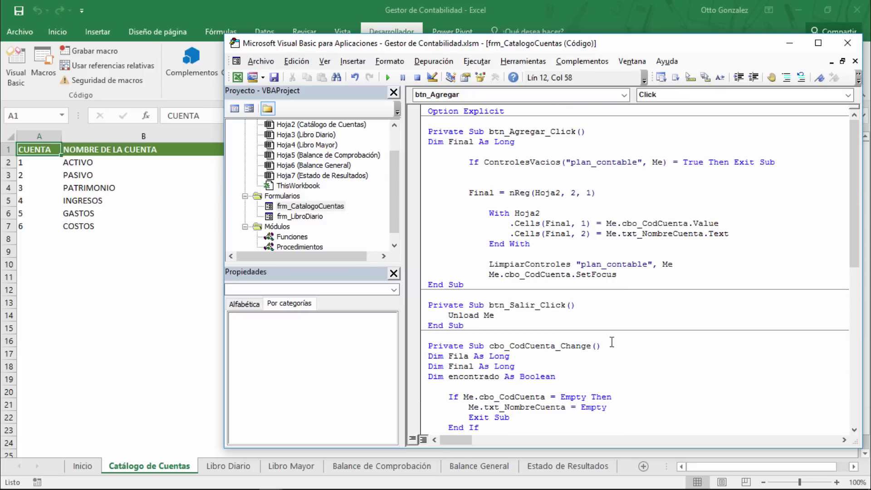
pyautogui.scroll(-3, 607, 354)
pyautogui.scroll(-1, 606, 354)
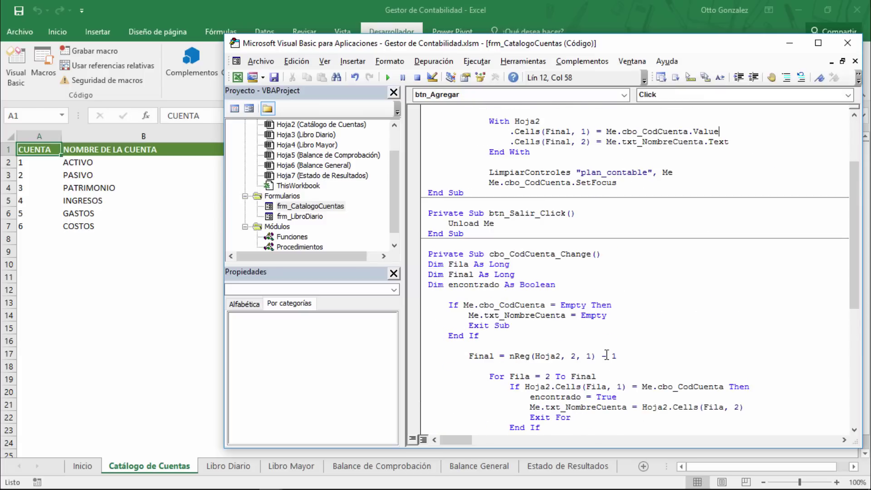
pyautogui.scroll(-2, 607, 354)
pyautogui.click(642, 295)
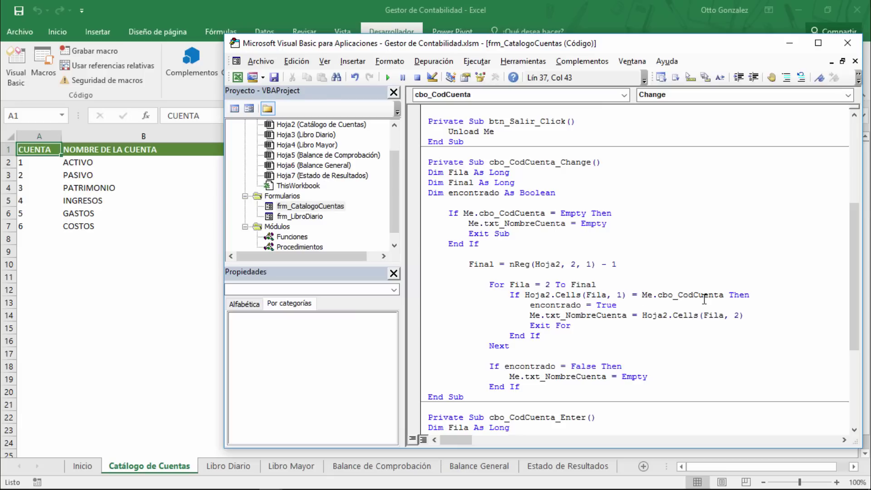
pyautogui.write('val(')
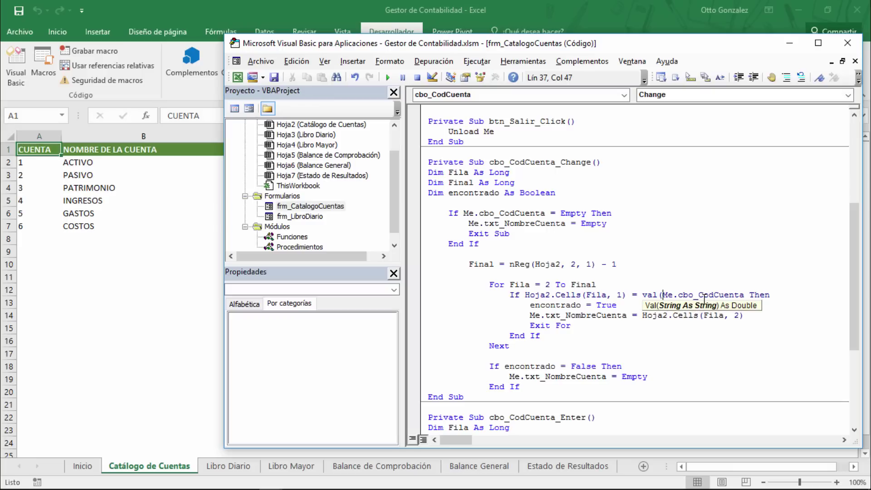
pyautogui.press('Right')
pyautogui.press('Right')
pyautogui.press('Right')
pyautogui.press('Right')
pyautogui.press('Right')
pyautogui.press('Right')
pyautogui.press('Right')
pyautogui.press('Right')
pyautogui.press('Right')
pyautogui.press('Right')
pyautogui.press('Right')
pyautogui.press('Right')
pyautogui.press('Right')
pyautogui.write(')')
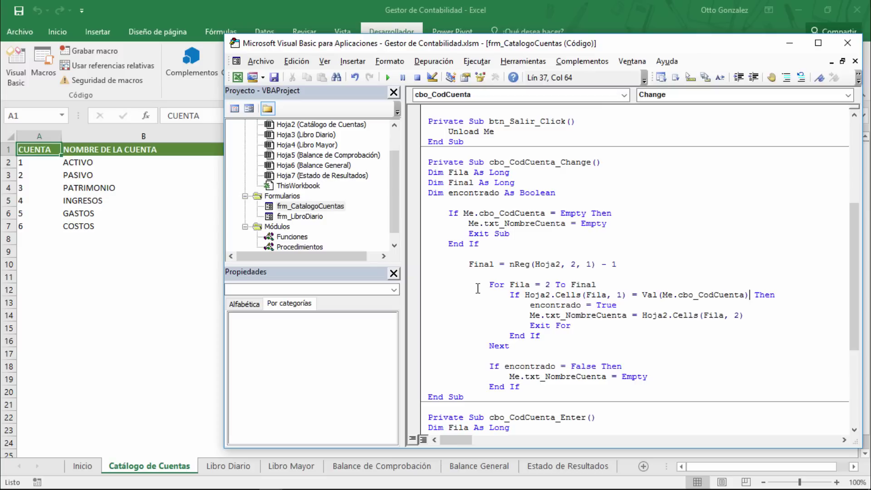
# Step: Rerun the form, step through codes 1, 2 onward to see ACTIVO, PASIVO, GASTOS, then return to the code
pyautogui.click(388, 77)
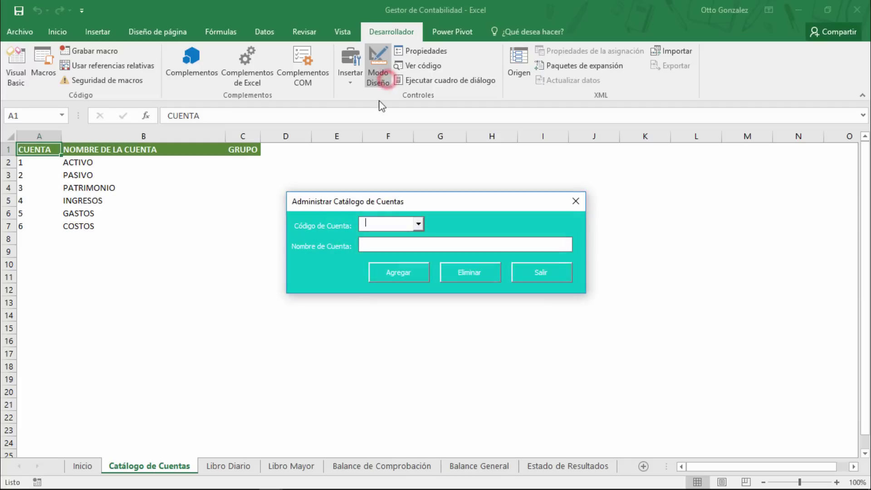
pyautogui.click(418, 223)
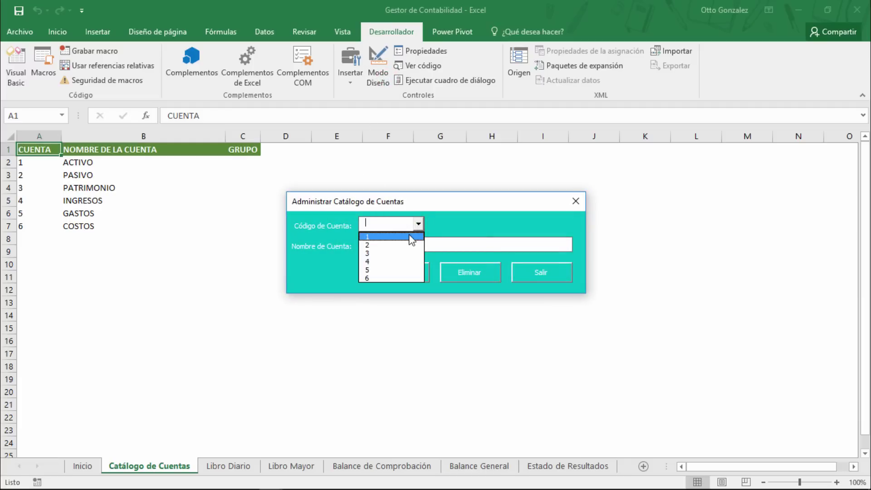
pyautogui.click(411, 237)
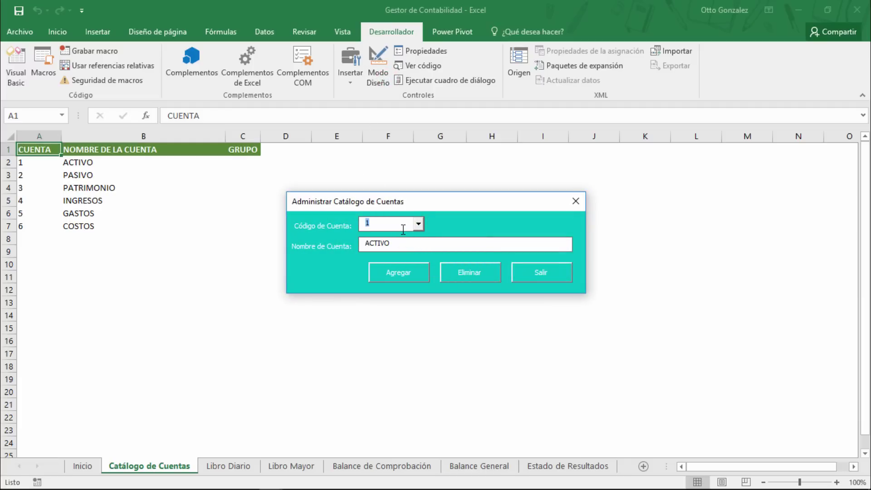
pyautogui.click(403, 227)
pyautogui.write('2')
pyautogui.press('Down')
pyautogui.press('Down')
pyautogui.press('Down')
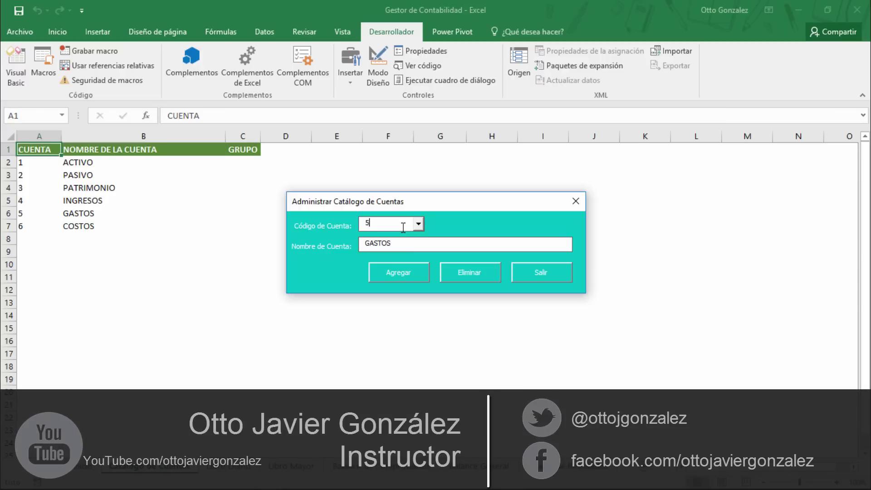
pyautogui.press('Down')
pyautogui.press('Up')
pyautogui.press('Up')
pyautogui.press('Up')
pyautogui.press('Up')
pyautogui.press('Up')
pyautogui.press('Down')
pyautogui.press('Down')
pyautogui.press('Down')
pyautogui.press('Down')
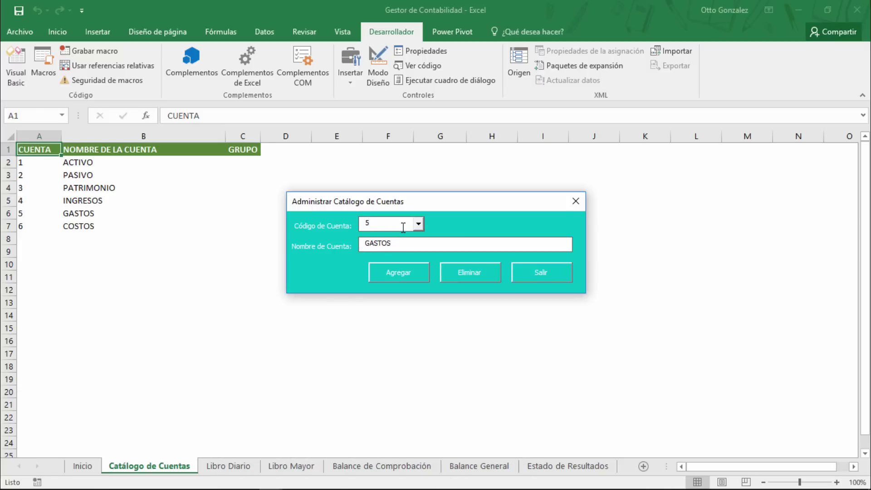
pyautogui.click(542, 273)
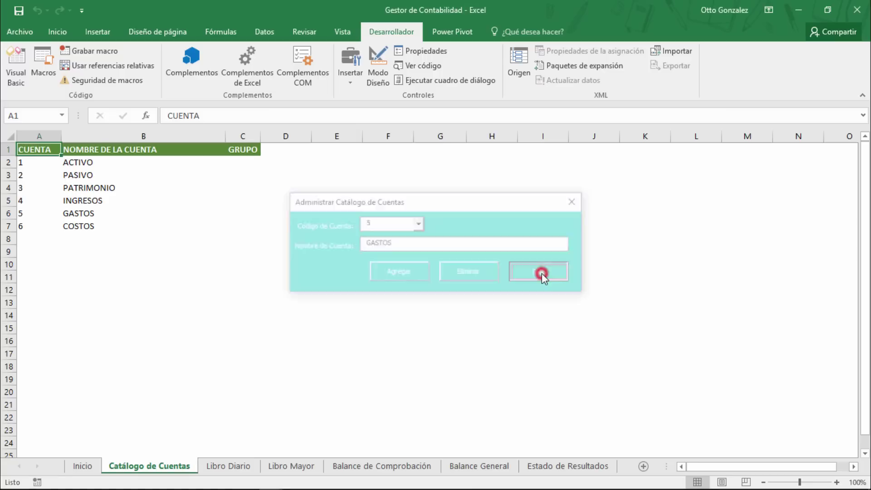
pyautogui.click(16, 64)
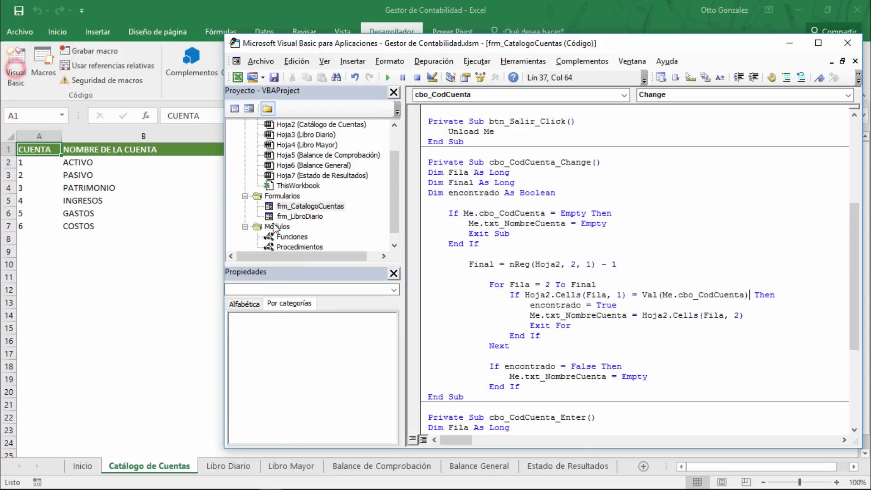